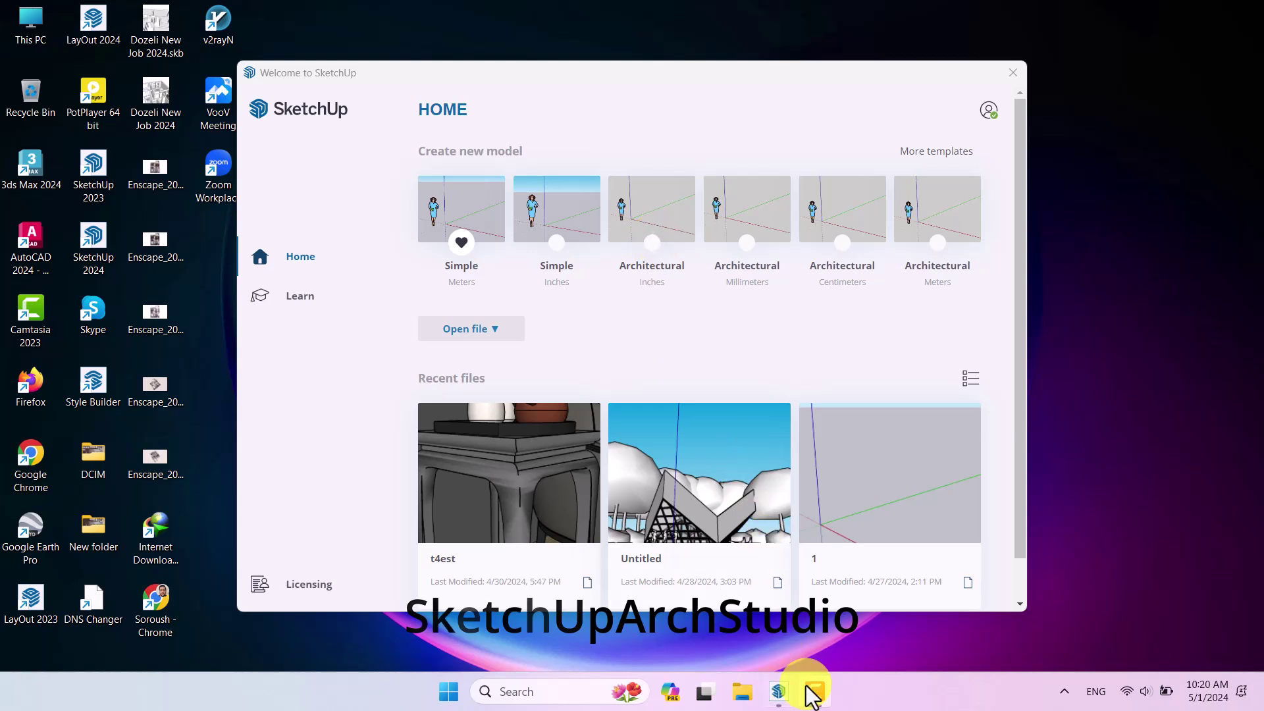
Look through the additional default templates, and create a new model from the Simple template in meters.
click(626, 315)
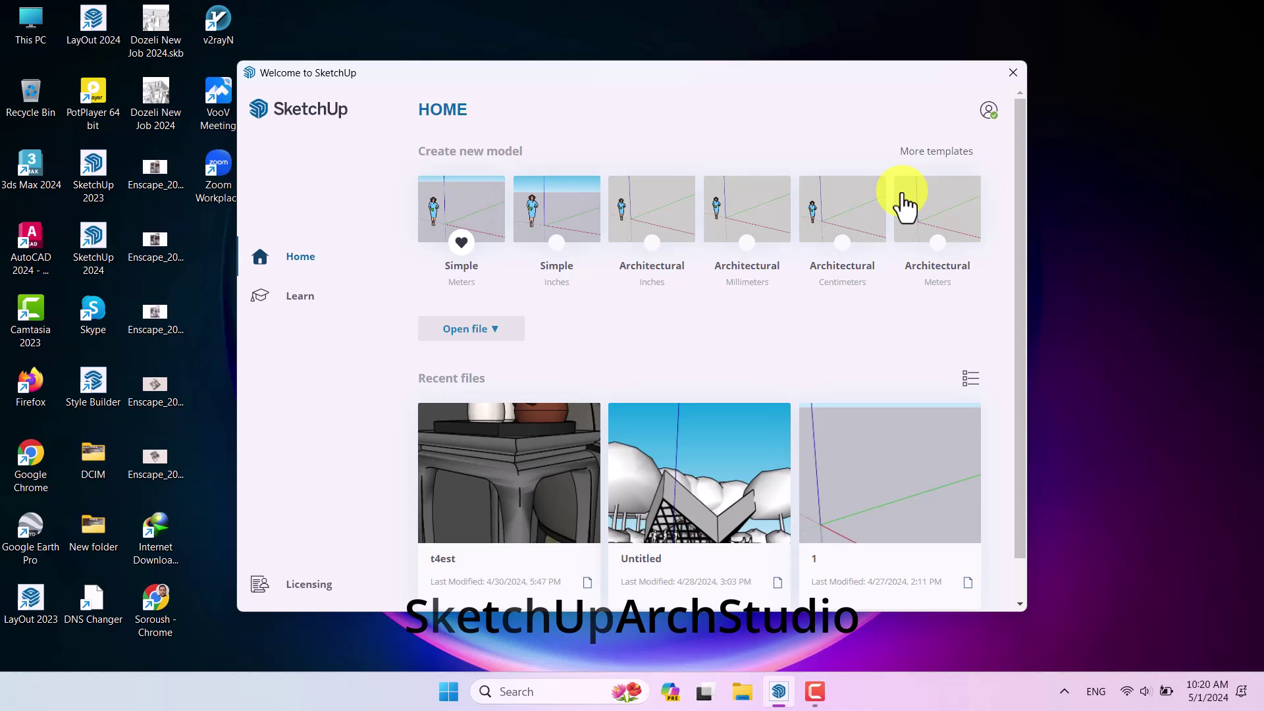
click(930, 158)
scroll(682, 334, down, 3)
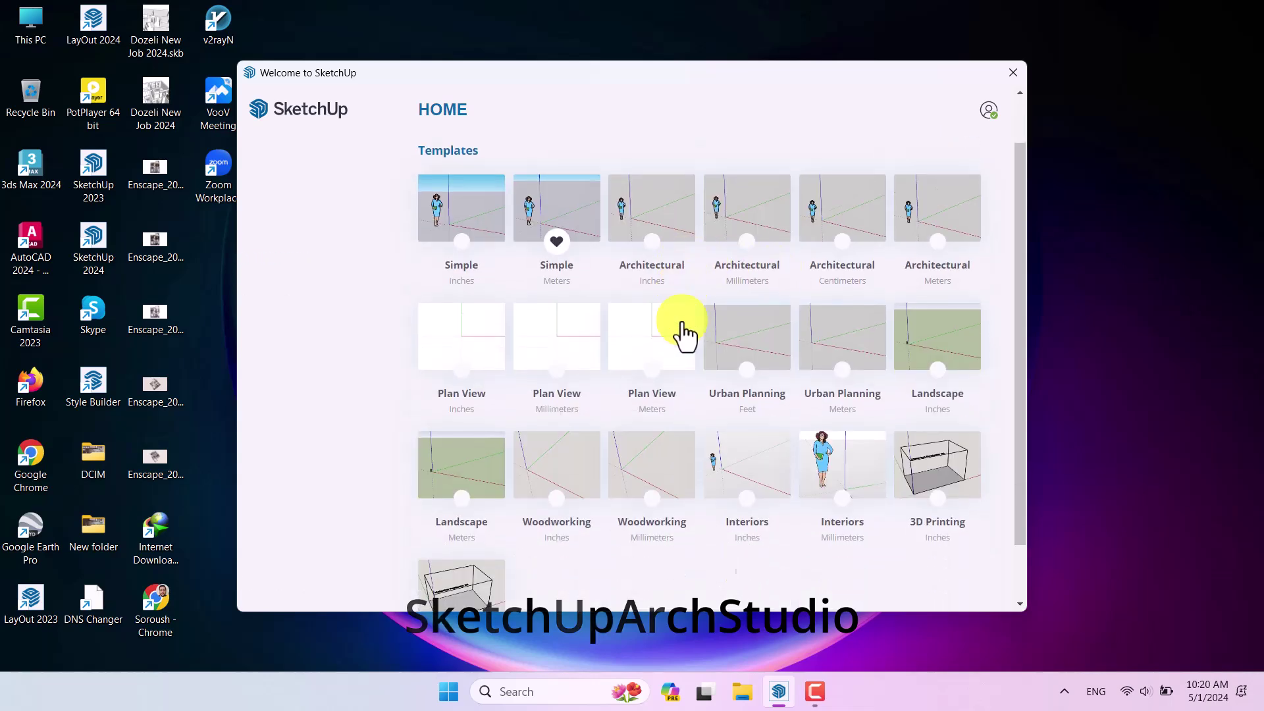
scroll(643, 474, up, 3)
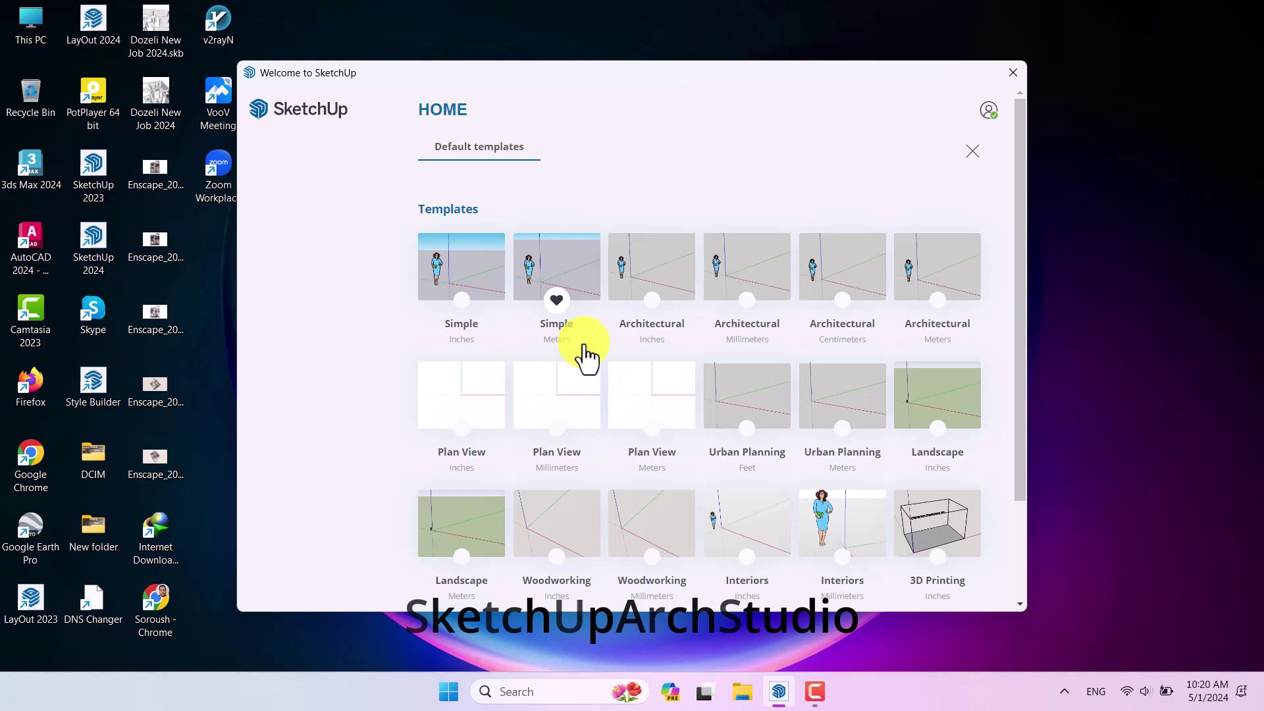
click(972, 153)
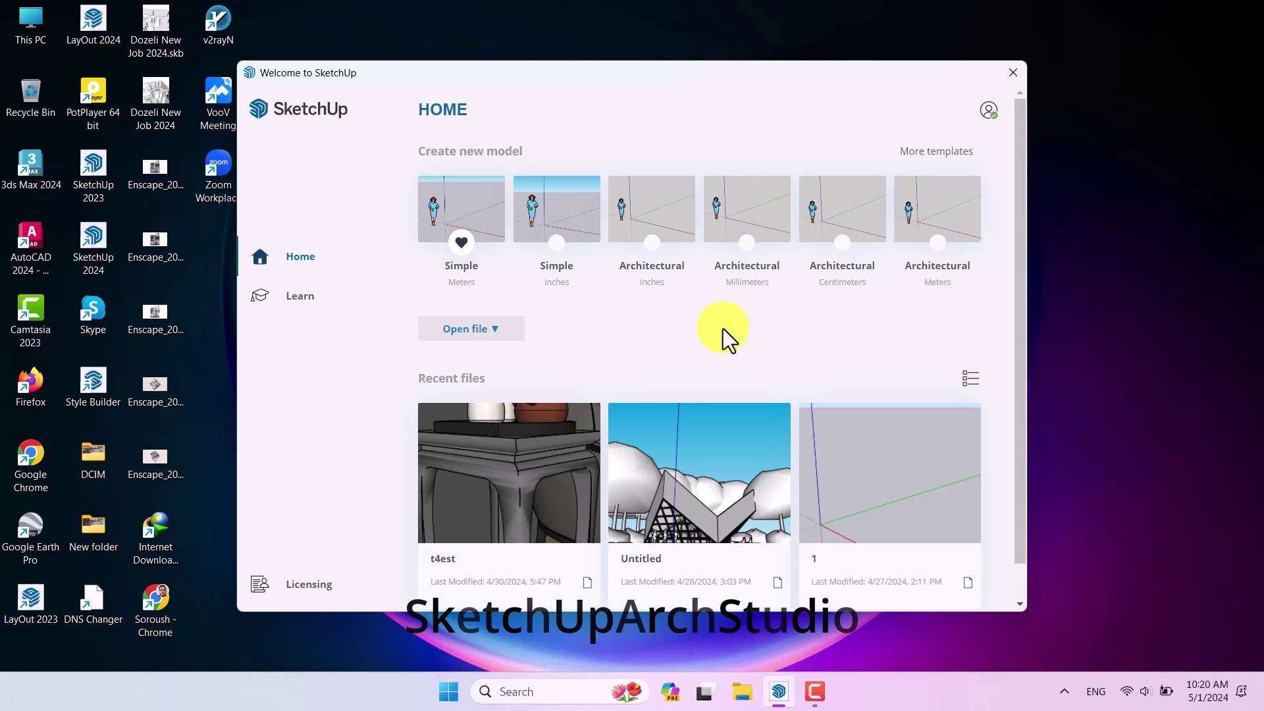
click(460, 214)
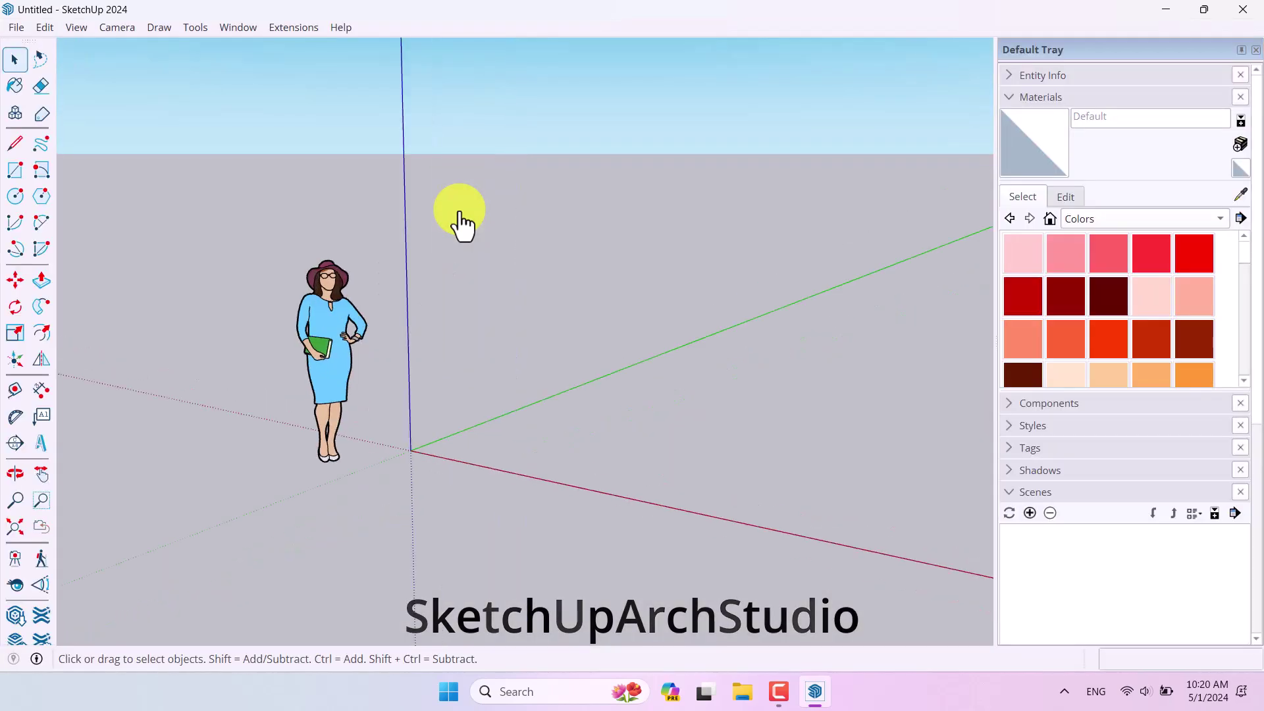
Set the model's length, area and volume units to centimeters in the model information.
click(236, 29)
click(265, 113)
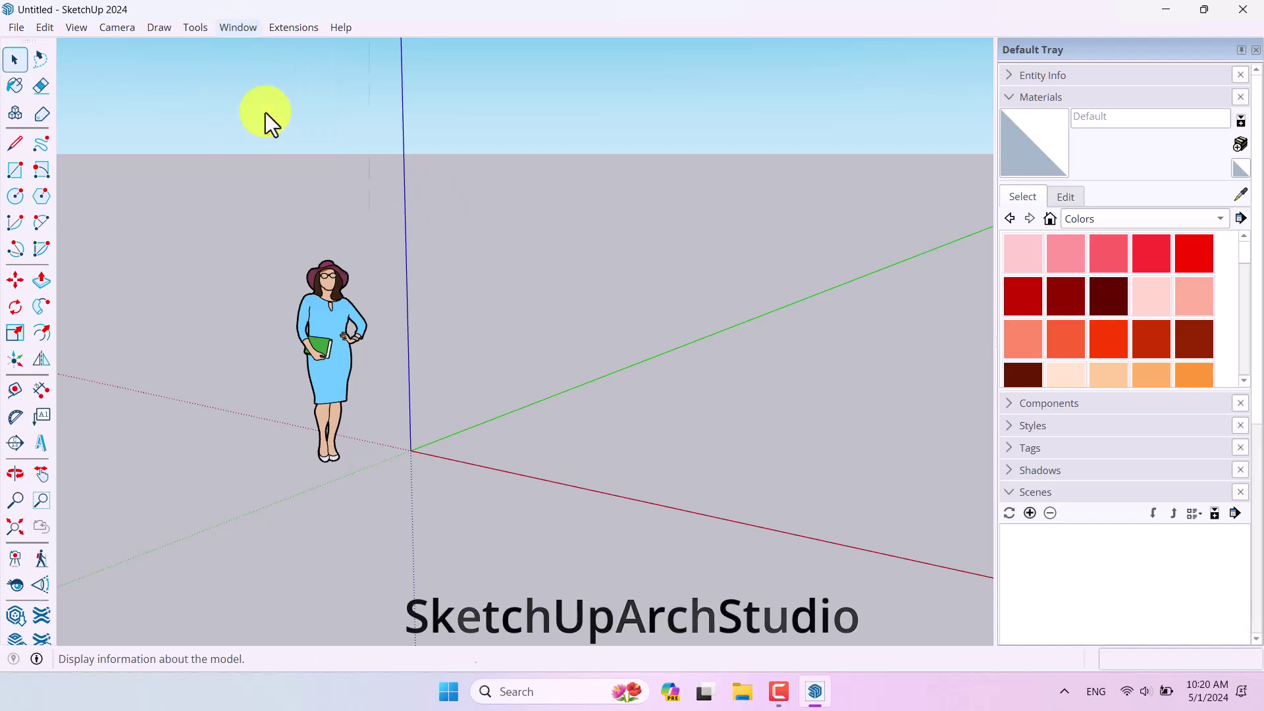
click(461, 344)
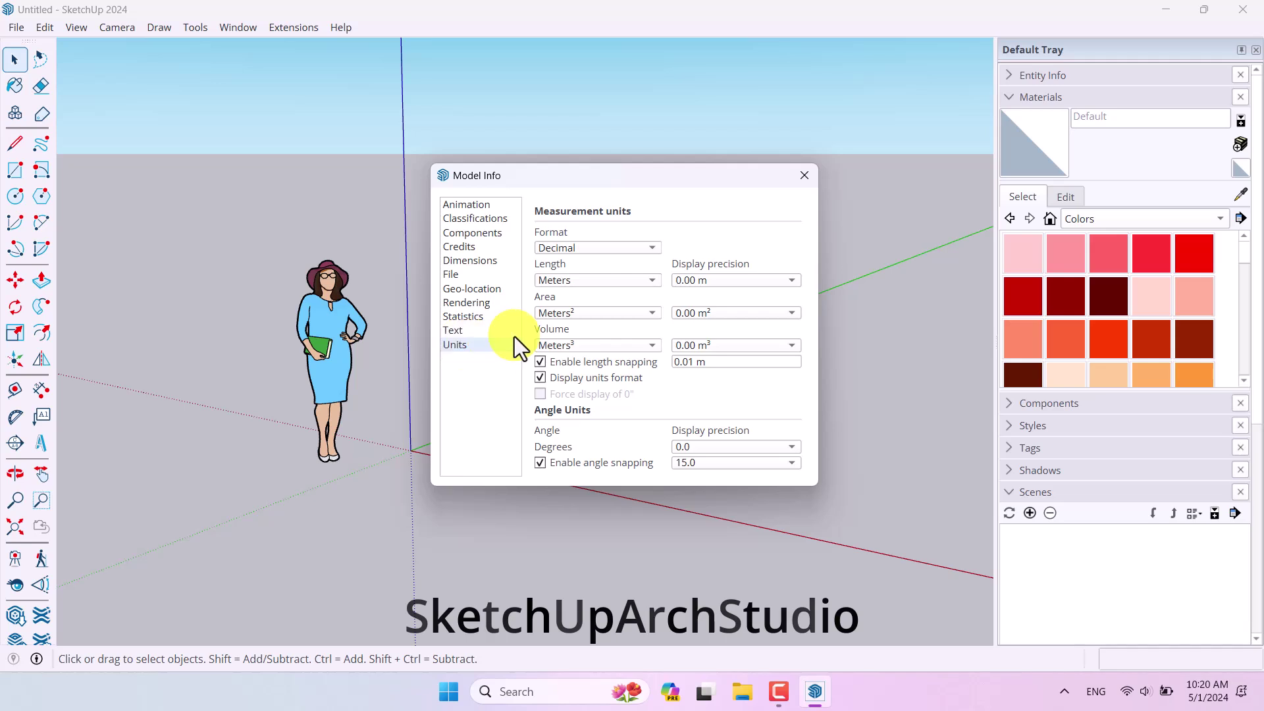
click(592, 281)
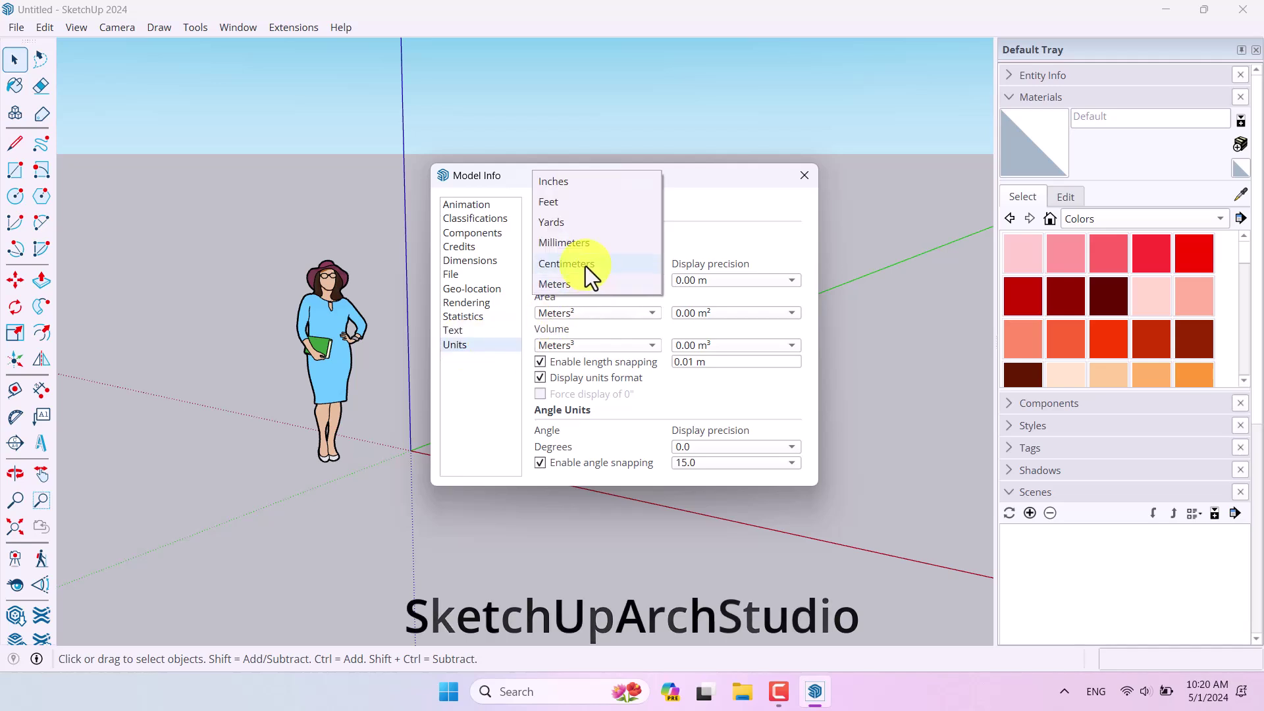
click(586, 266)
click(575, 309)
click(585, 297)
click(570, 343)
click(571, 329)
click(804, 175)
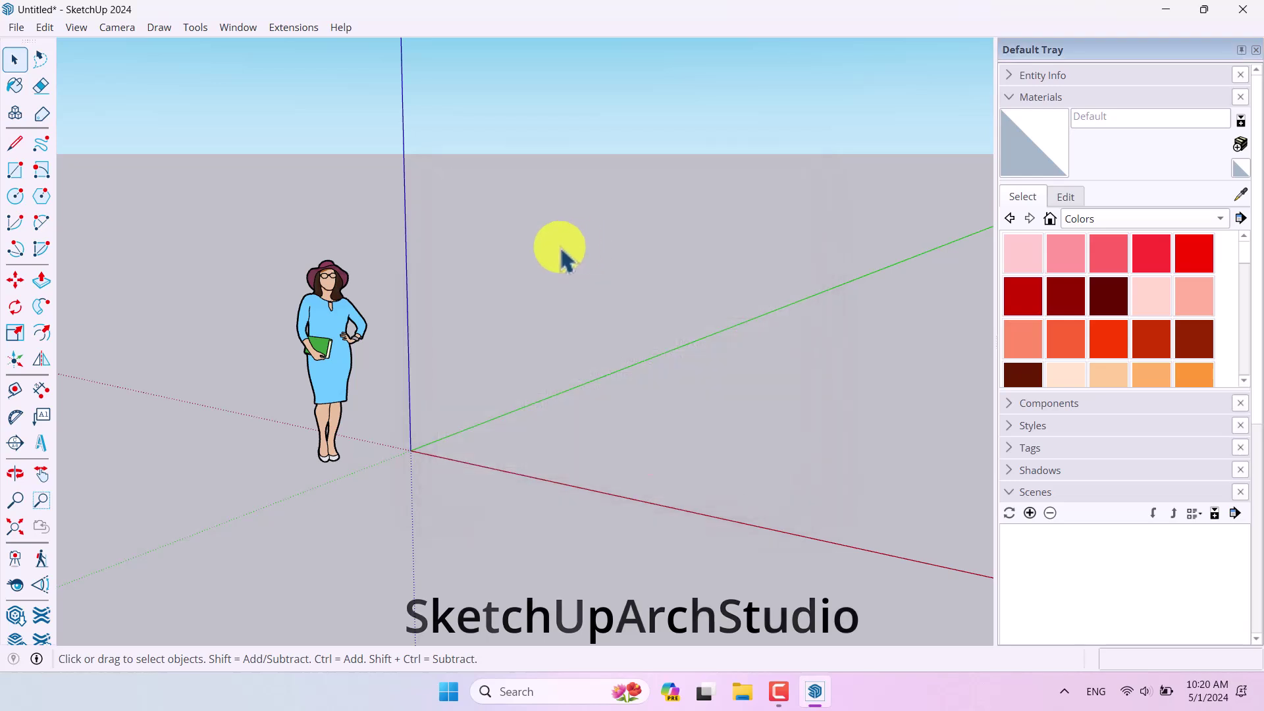
Delete the default standing figure and run Fix Problems from the model statistics.
click(339, 347)
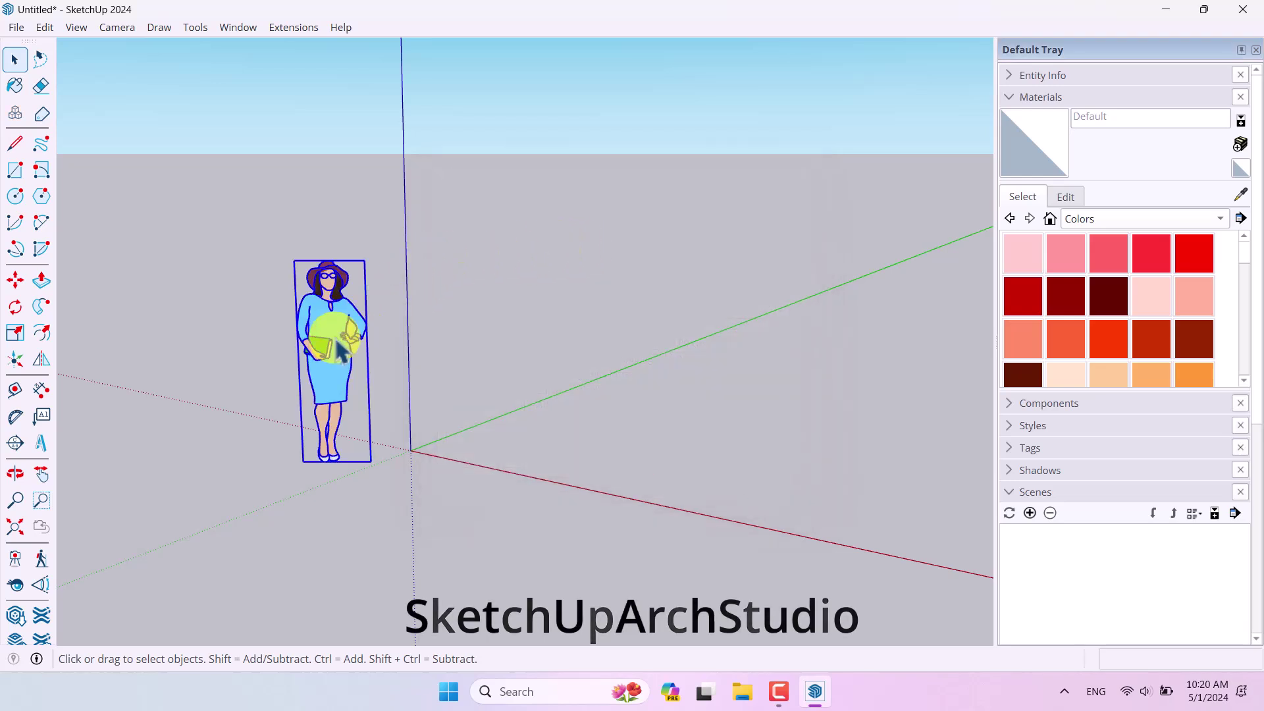
key(Delete)
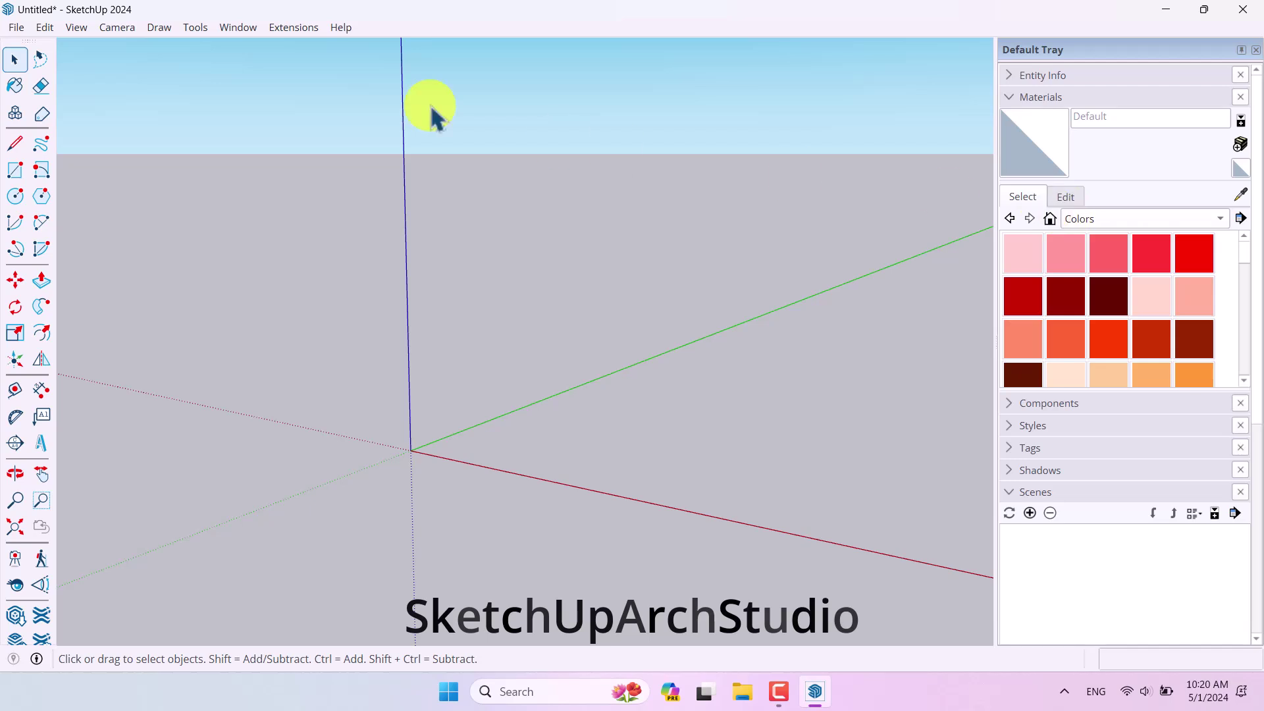
click(227, 33)
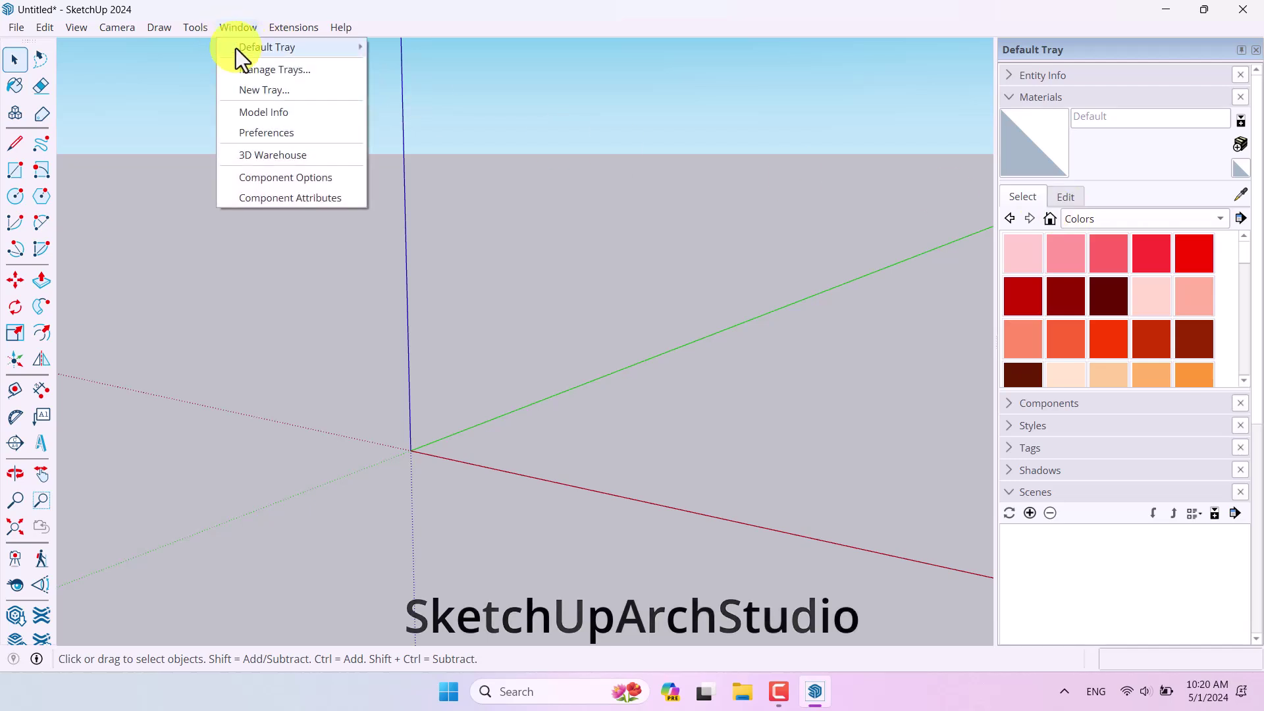
click(270, 111)
click(472, 315)
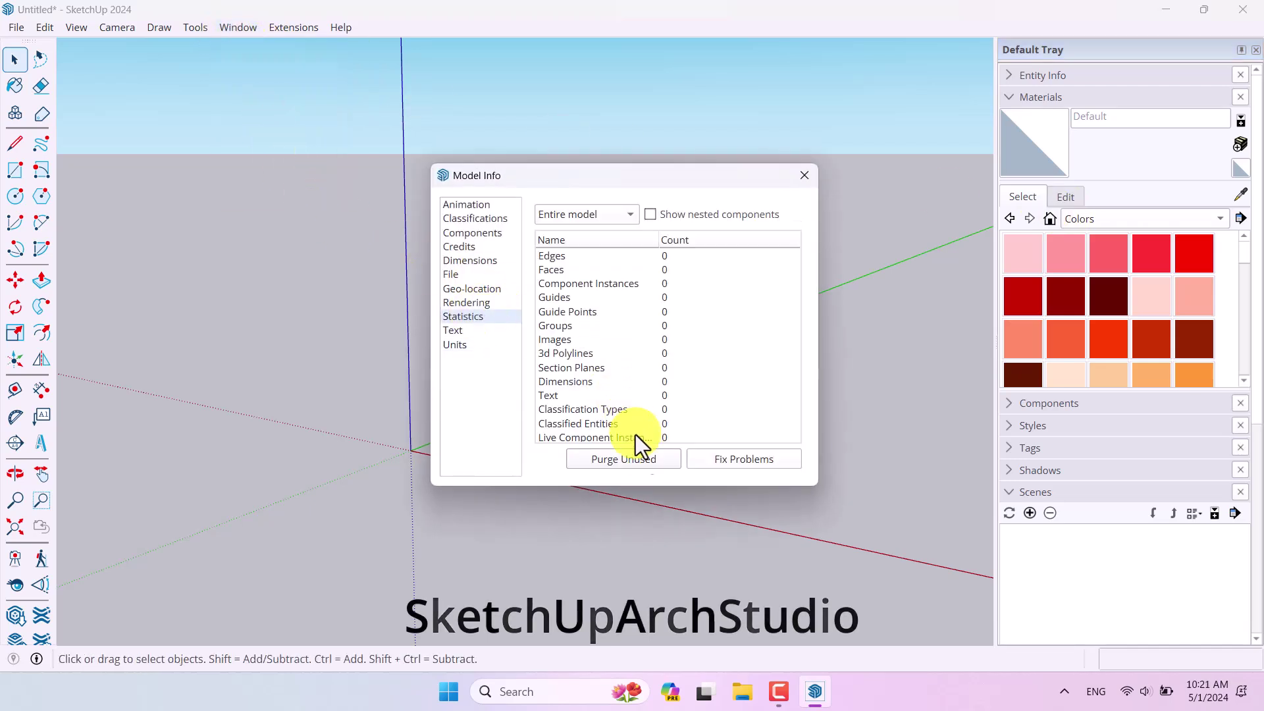
click(751, 464)
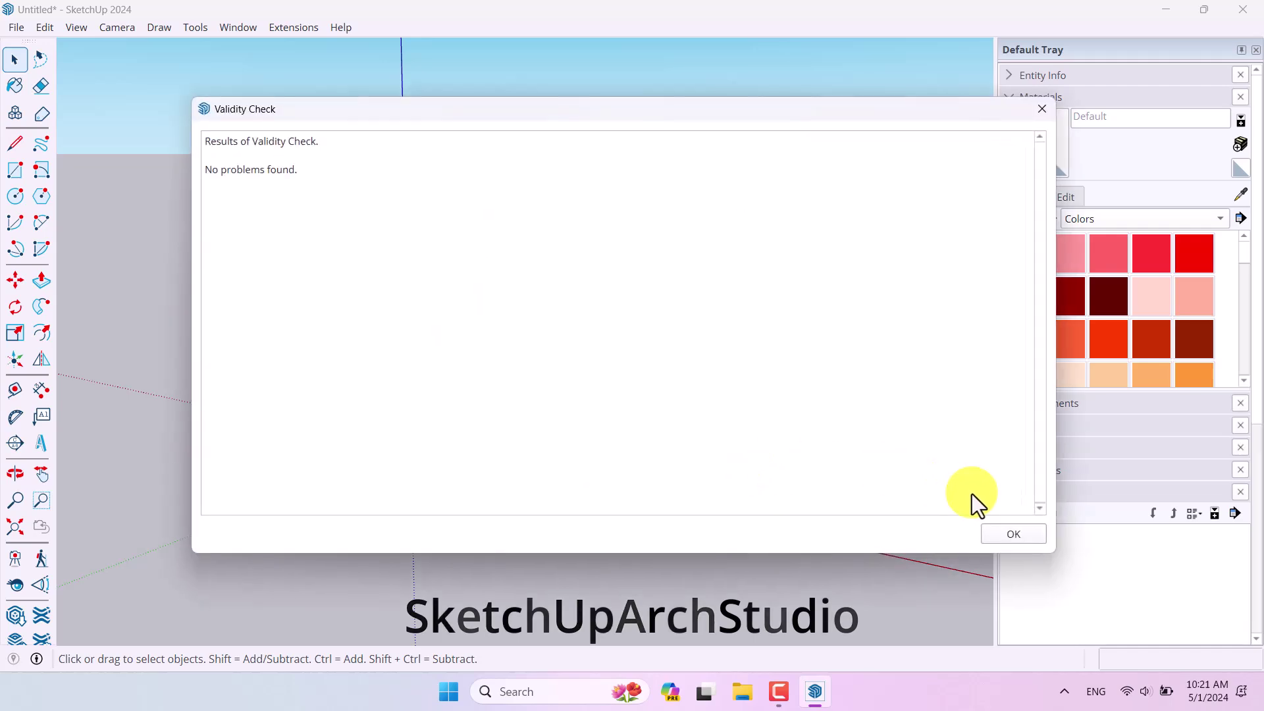
click(804, 175)
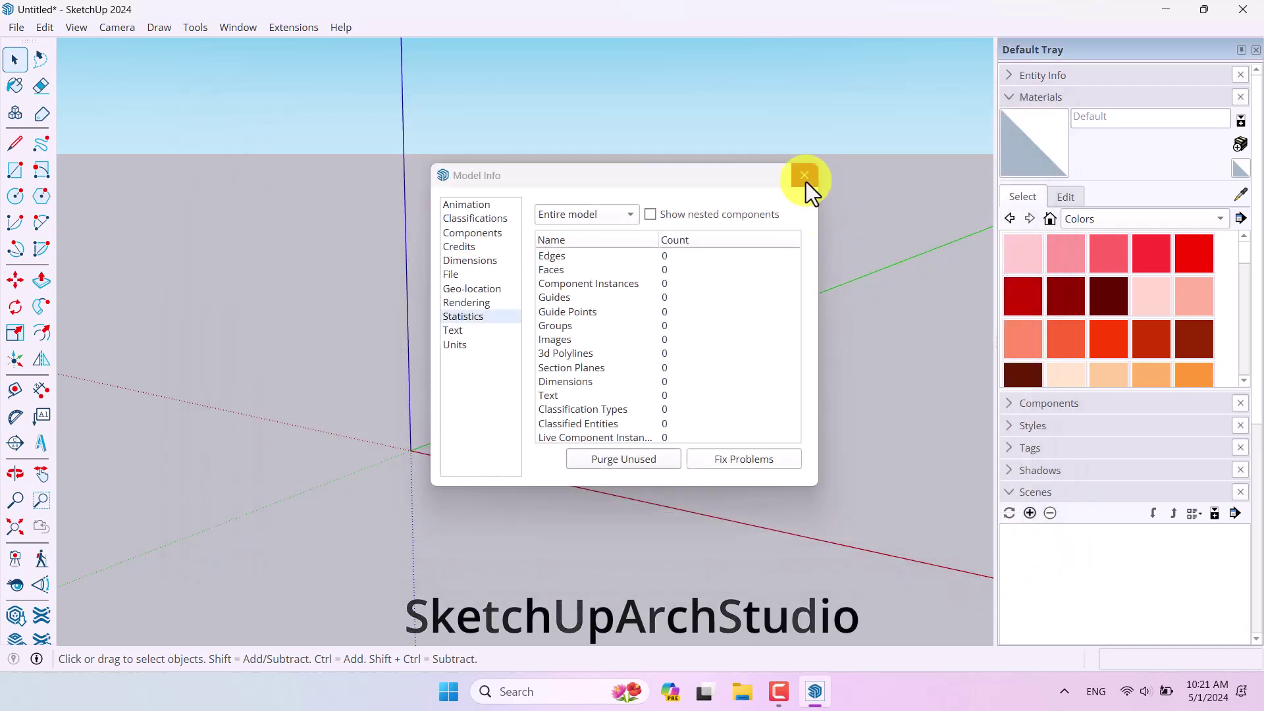
click(804, 176)
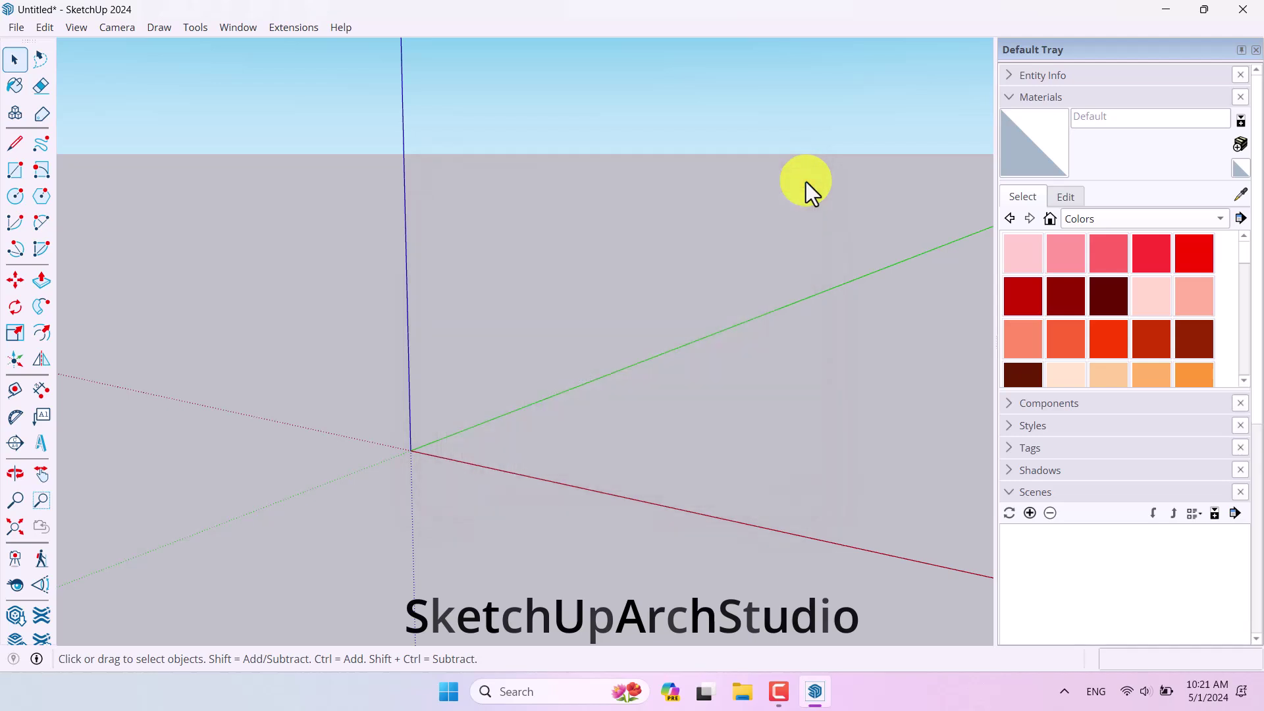
Show the Getting Started toolbar and dock it above the drawing area.
right_click(25, 42)
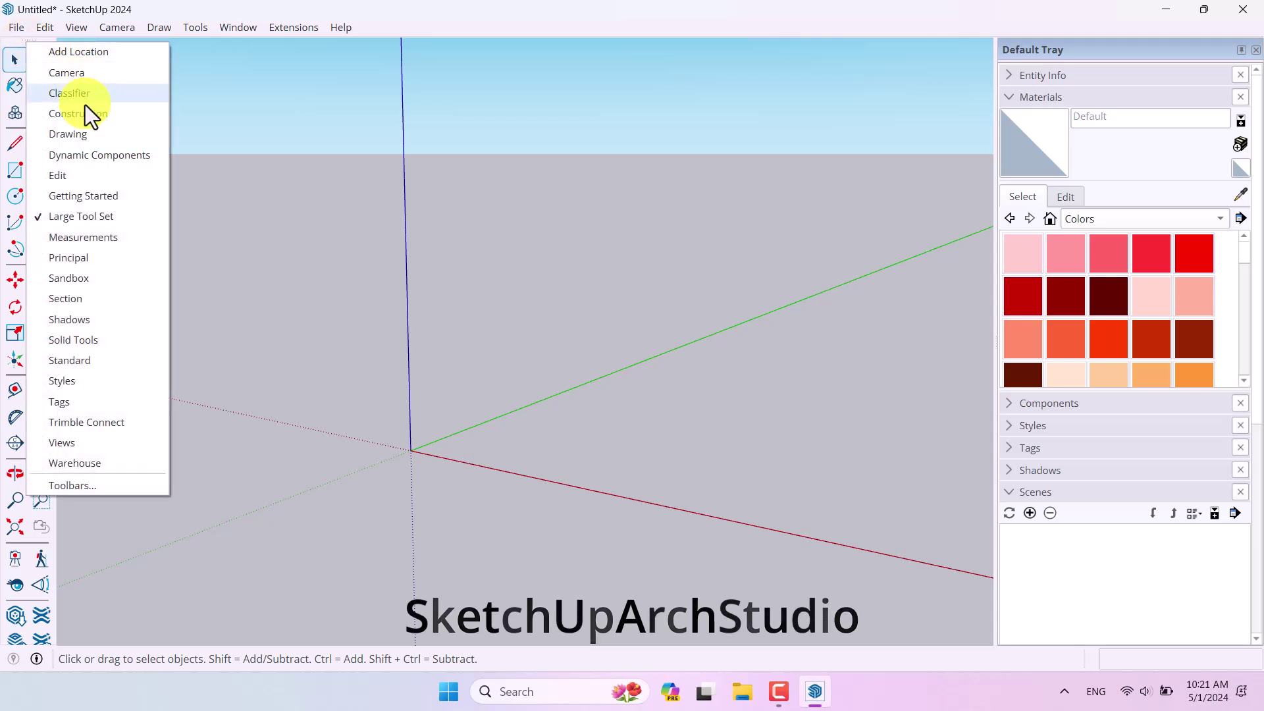
click(89, 191)
drag(276, 211, 112, 28)
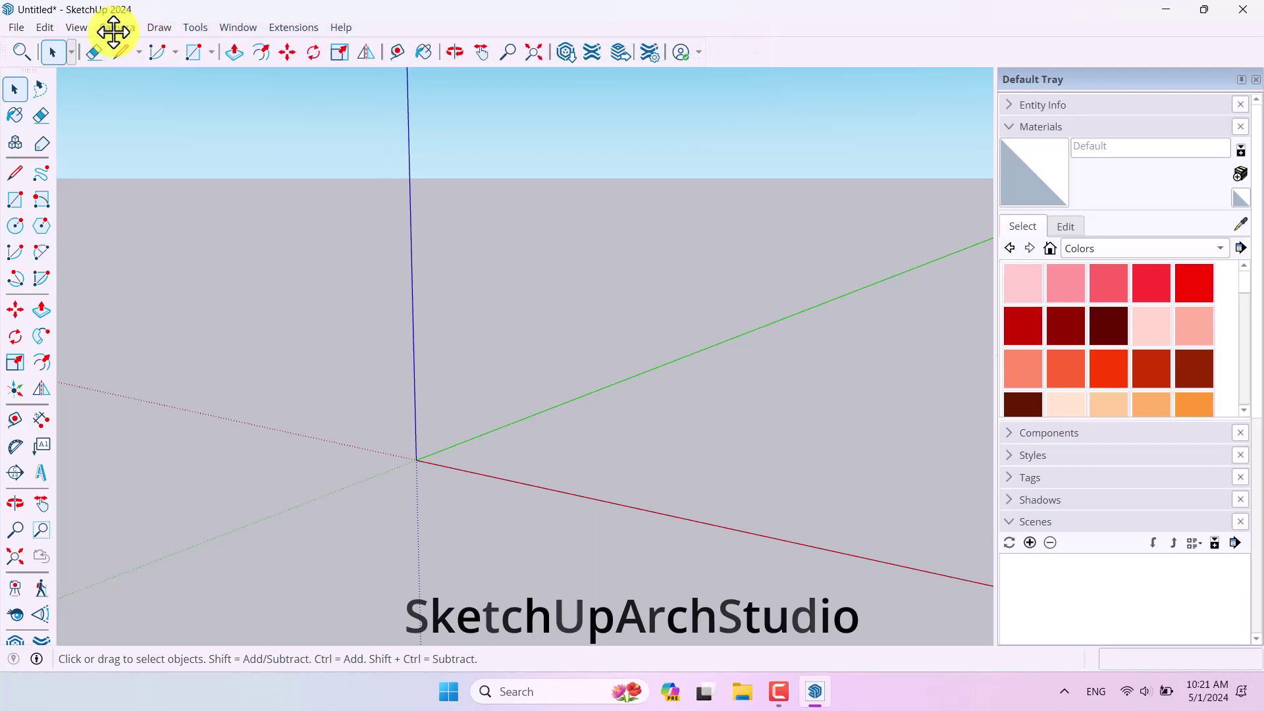
Undock and close the Getting Started toolbar, keeping the Large Tool Set docked beside the drawing area.
right_click(729, 57)
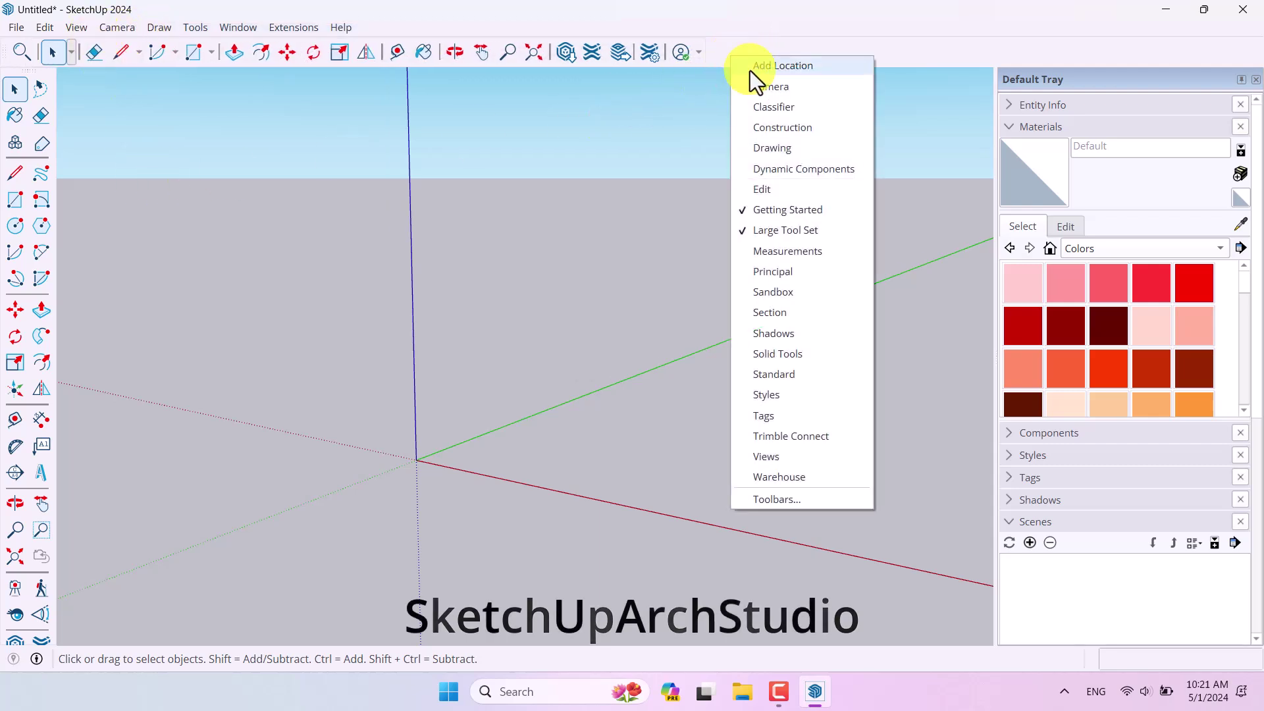
click(763, 144)
mouse_move(8, 53)
mouse_down()
mouse_move(359, 205)
mouse_move(423, 107)
mouse_move(73, 99)
mouse_move(7, 53)
mouse_move(342, 176)
mouse_up()
click(1026, 162)
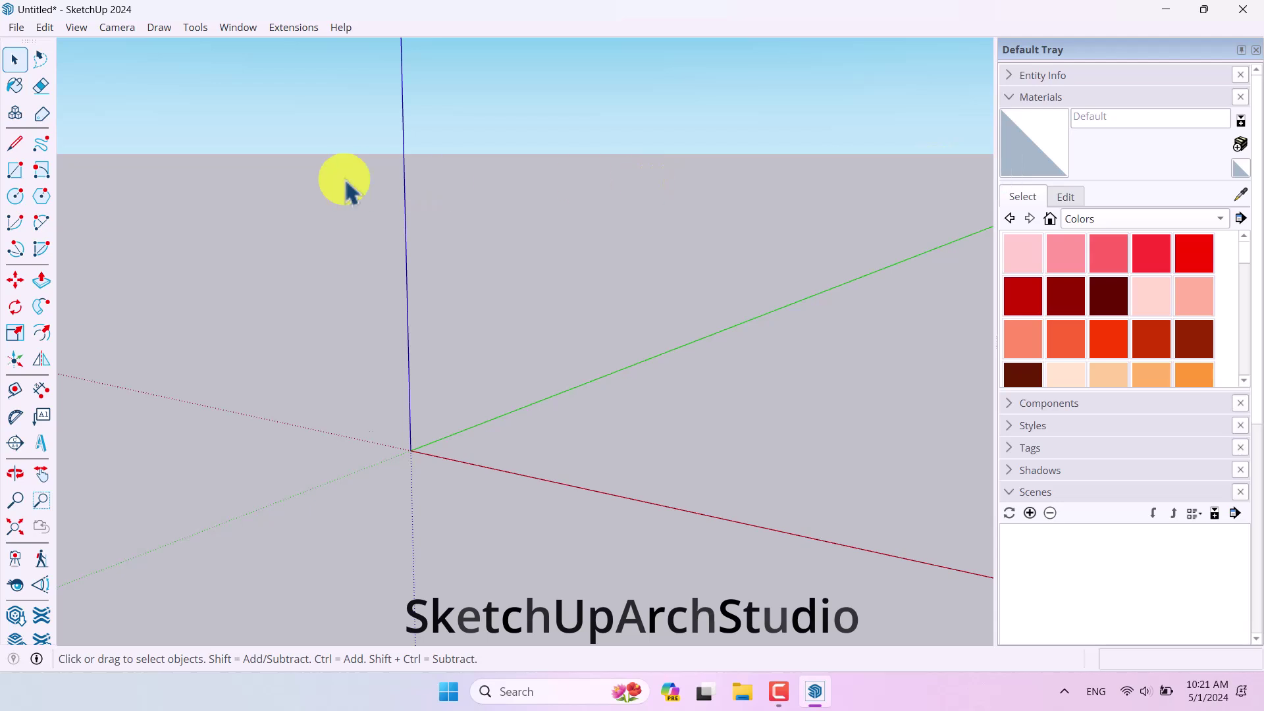
mouse_move(33, 38)
mouse_down()
mouse_move(220, 46)
mouse_move(249, 102)
mouse_move(219, 132)
mouse_move(51, 85)
mouse_move(9, 23)
mouse_move(9, 136)
mouse_move(10, 37)
mouse_up()
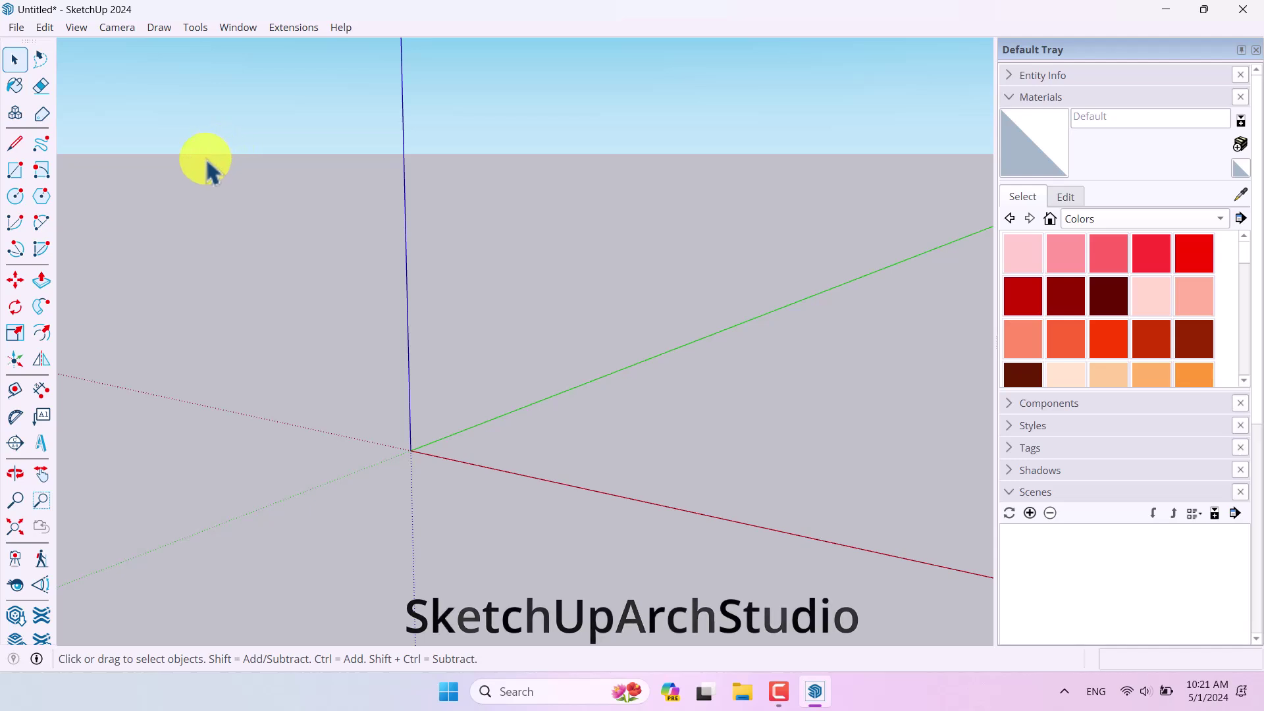
Draw a 300 by 500 cm rectangle on the ground plane, starting from the origin.
click(18, 172)
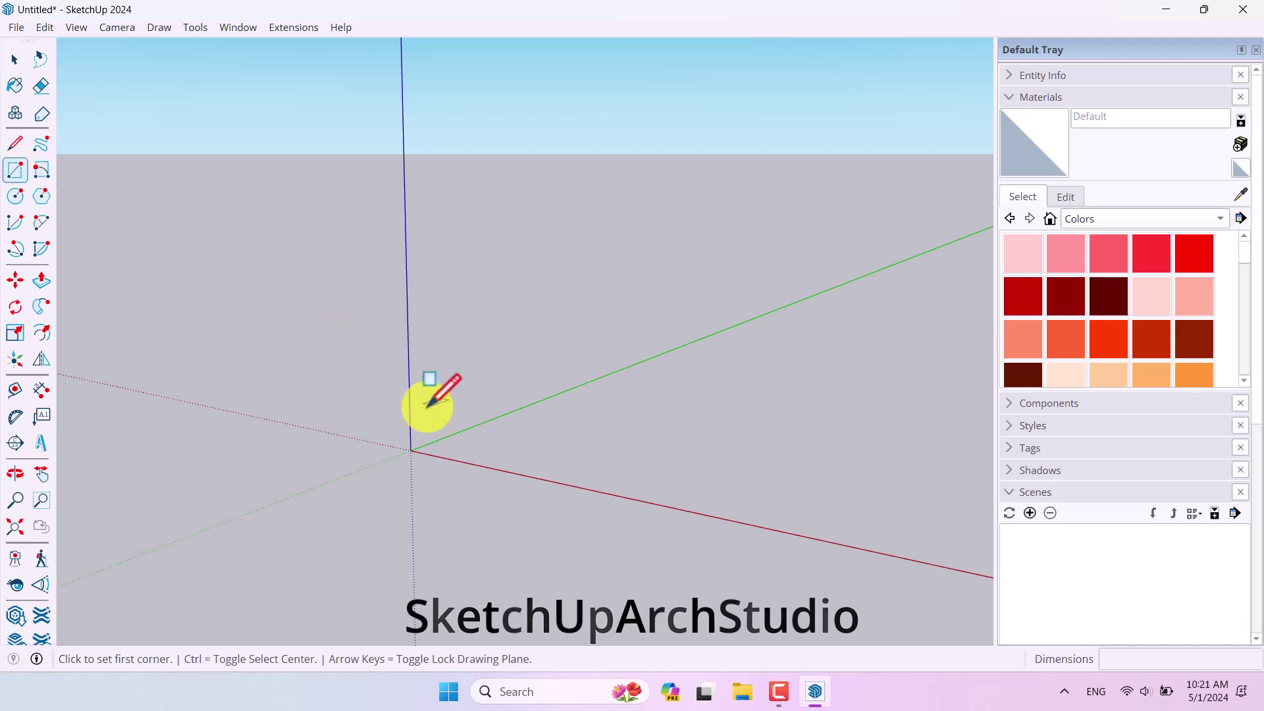
click(410, 450)
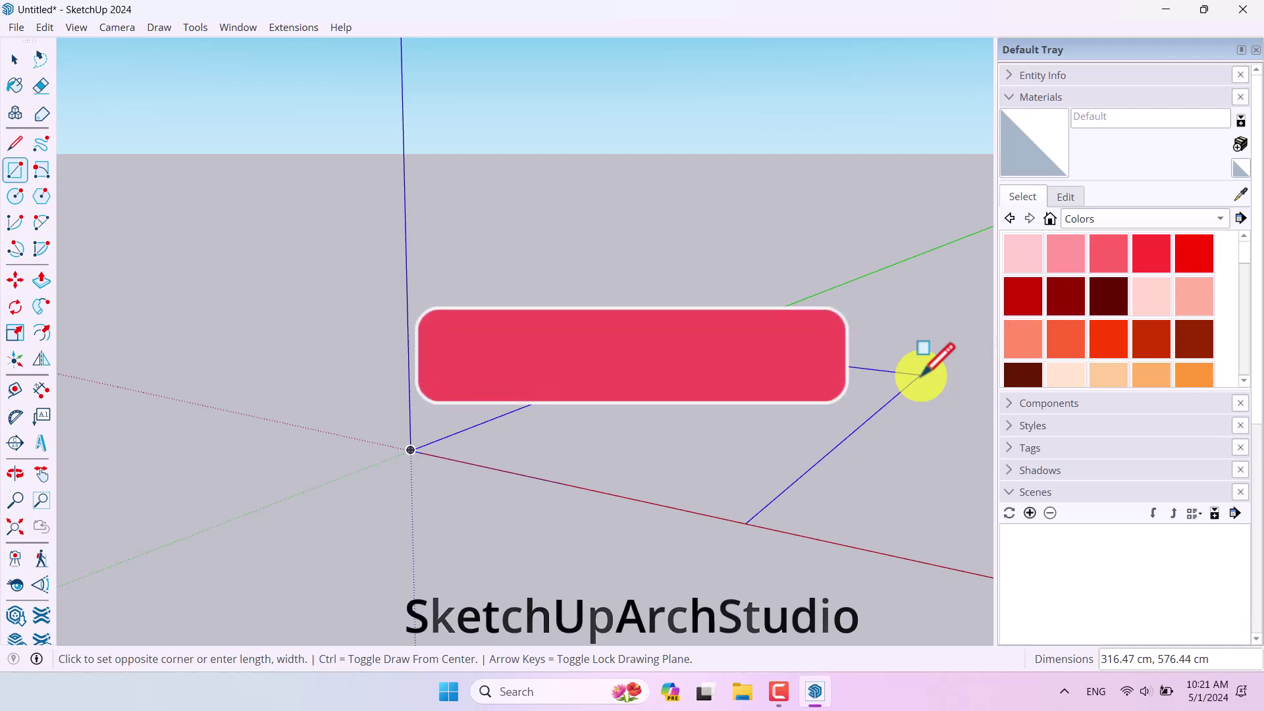
text(300,)
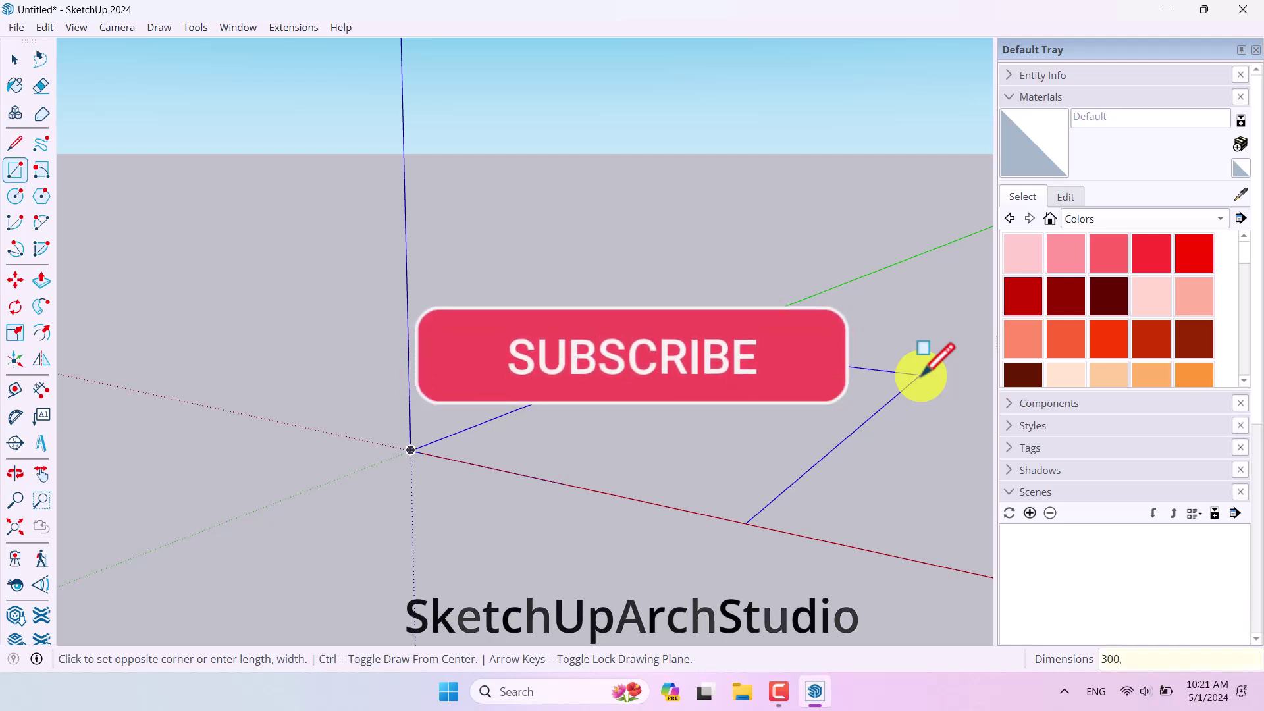
text( 500)
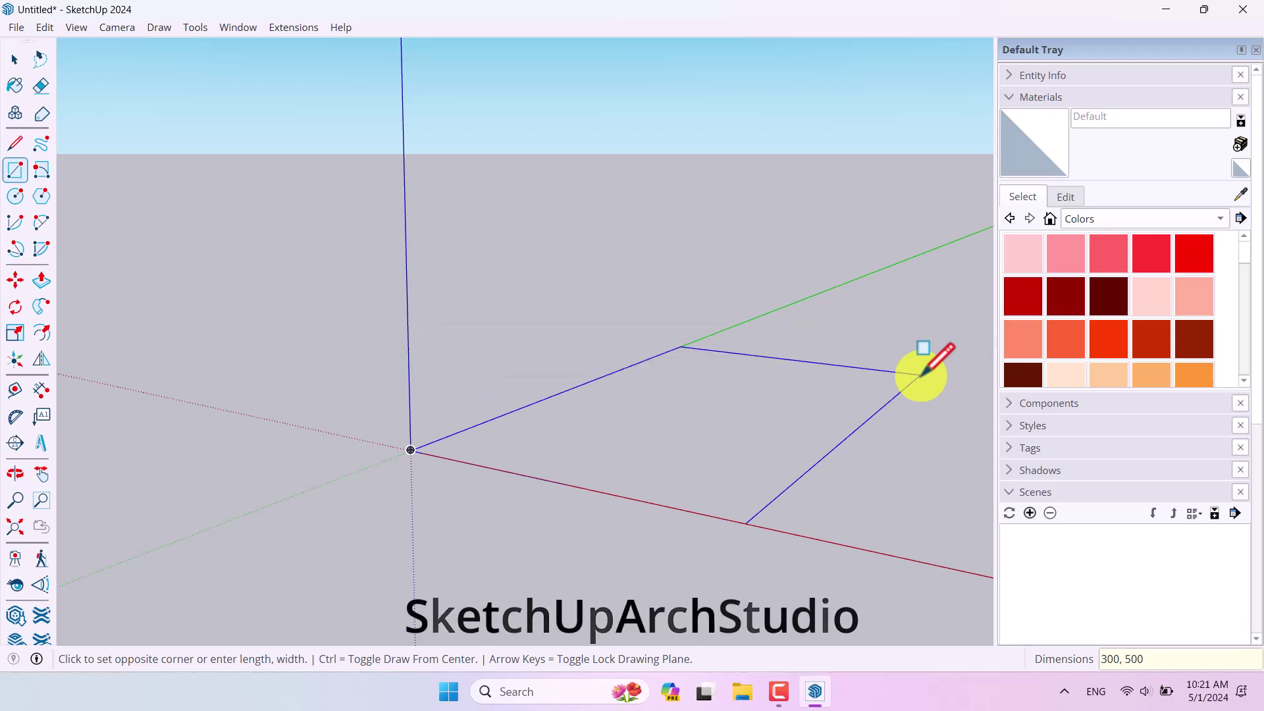
key(Return)
key(space)
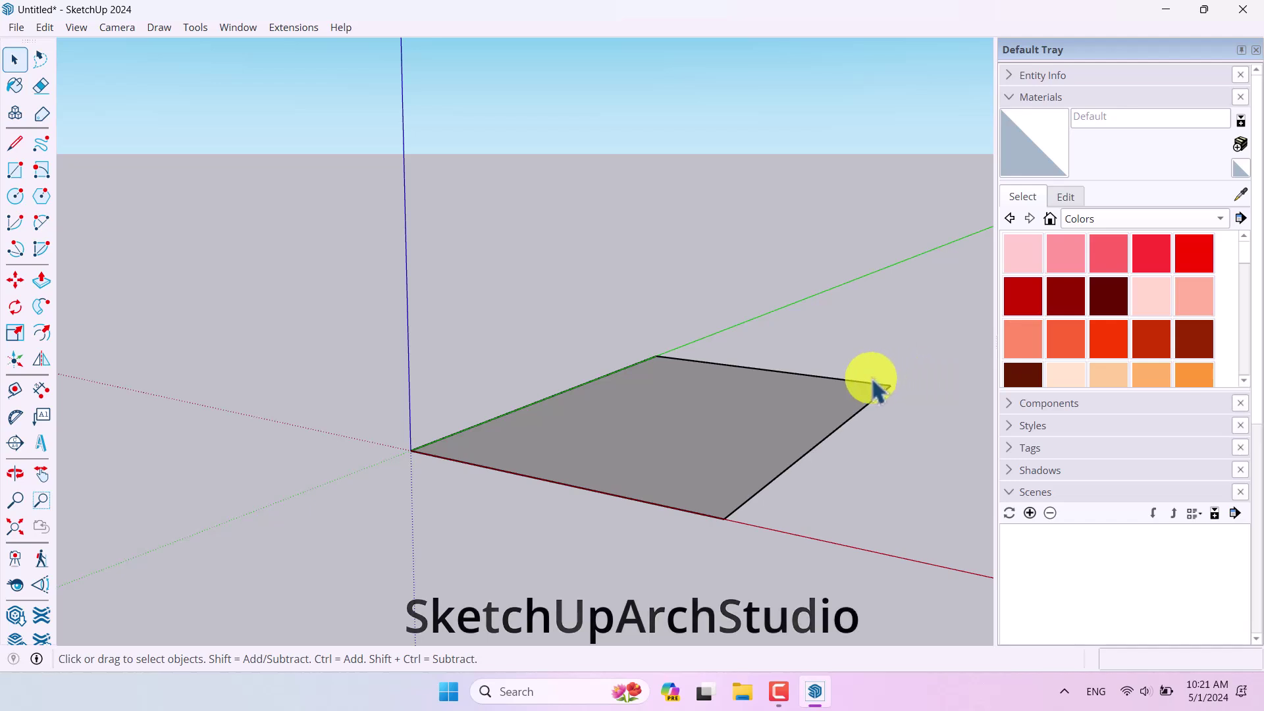
Push/Pull the rectangular face upward into a thin slab.
click(41, 279)
middle_drag(268, 353, 372, 403)
scroll(516, 415, up, 3)
middle_drag(516, 415, 601, 397)
key(p)
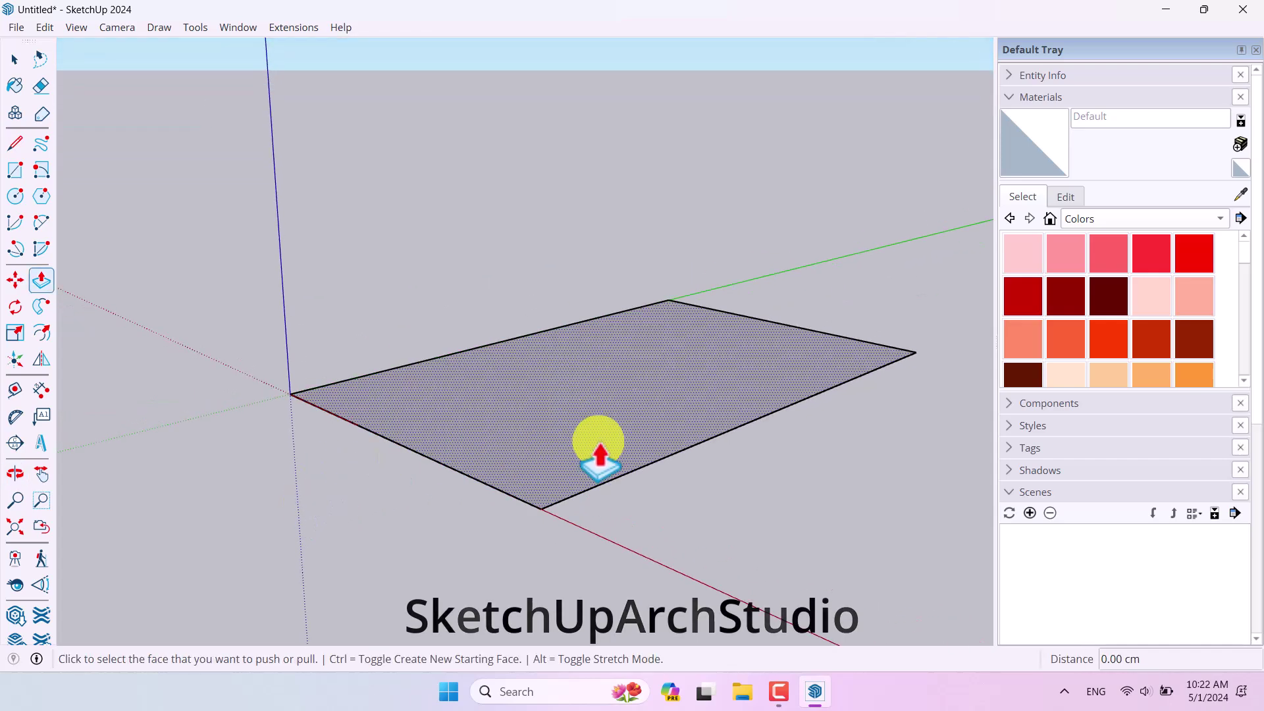
click(555, 433)
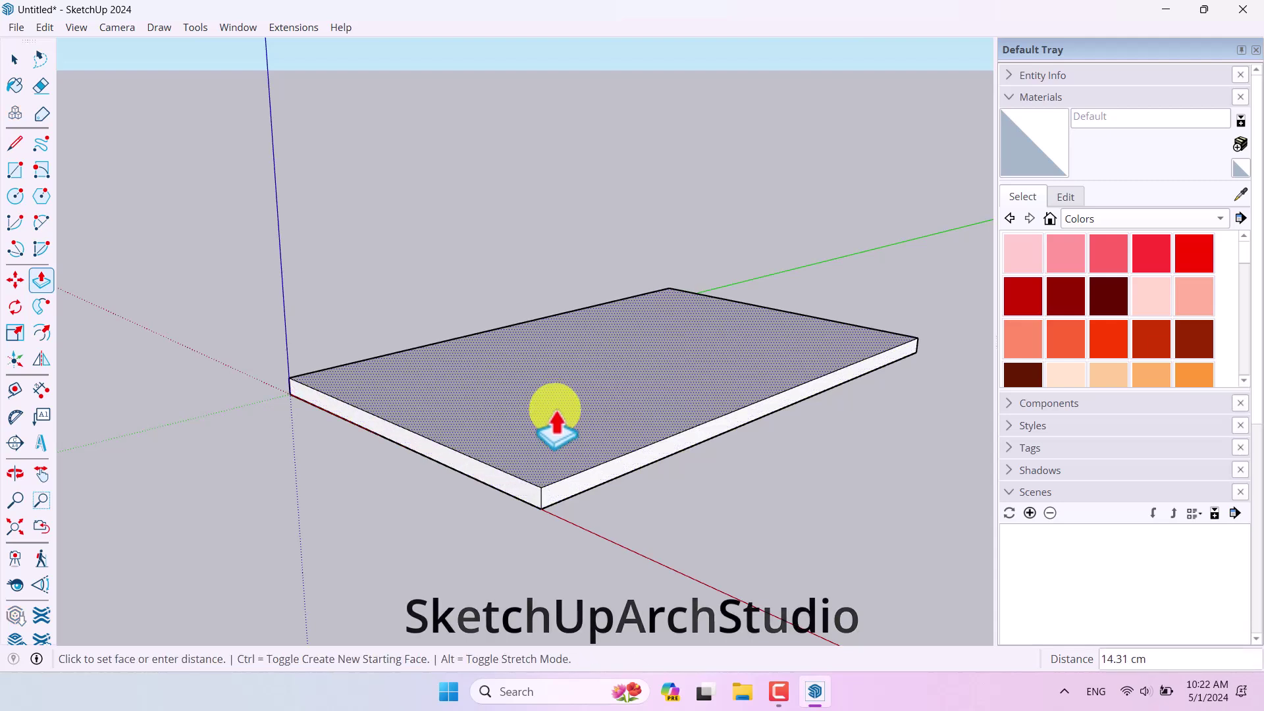
key(Return)
key(space)
Offset the outline of the slab's top face inward by 10 cm.
middle_drag(507, 413, 549, 401)
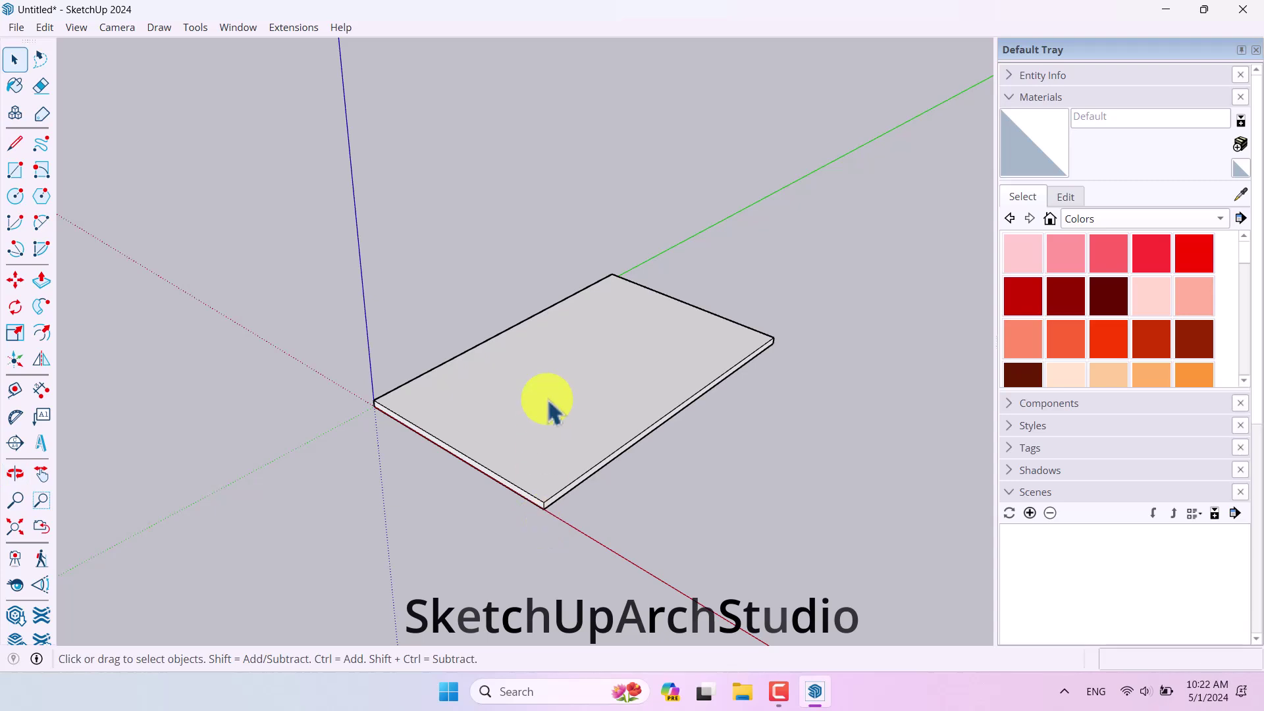
scroll(548, 402, up, 3)
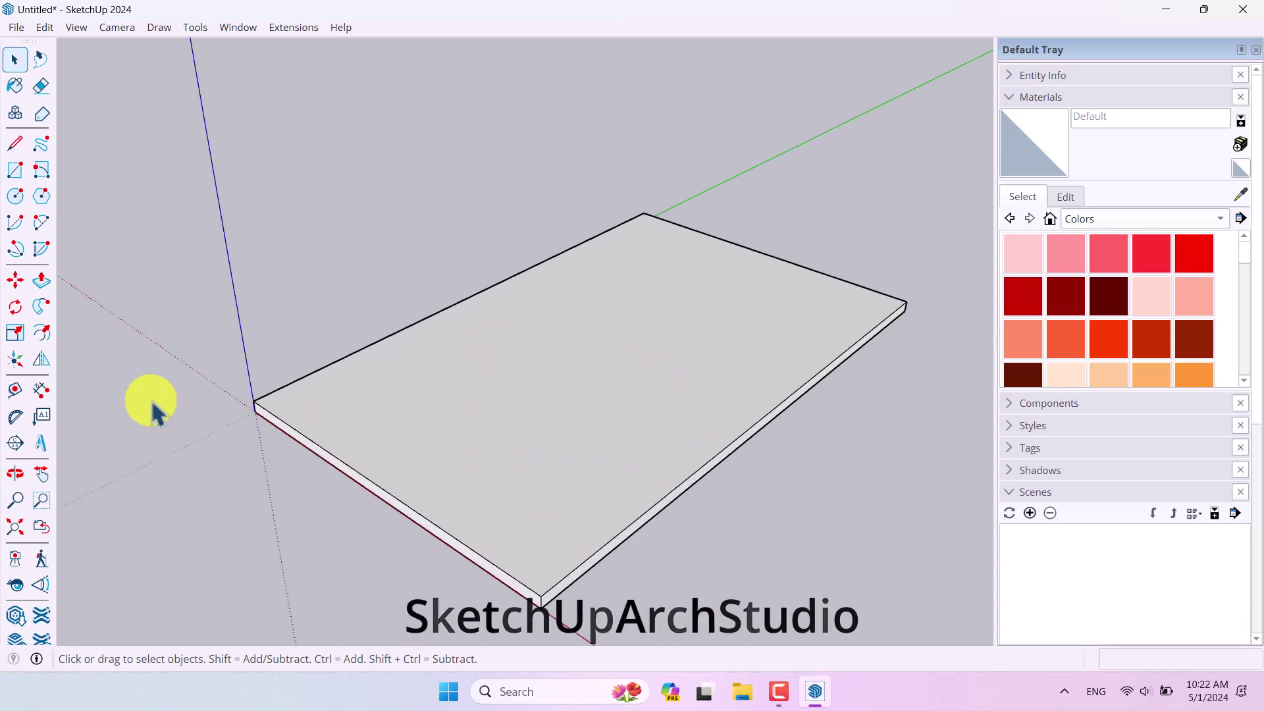
click(46, 342)
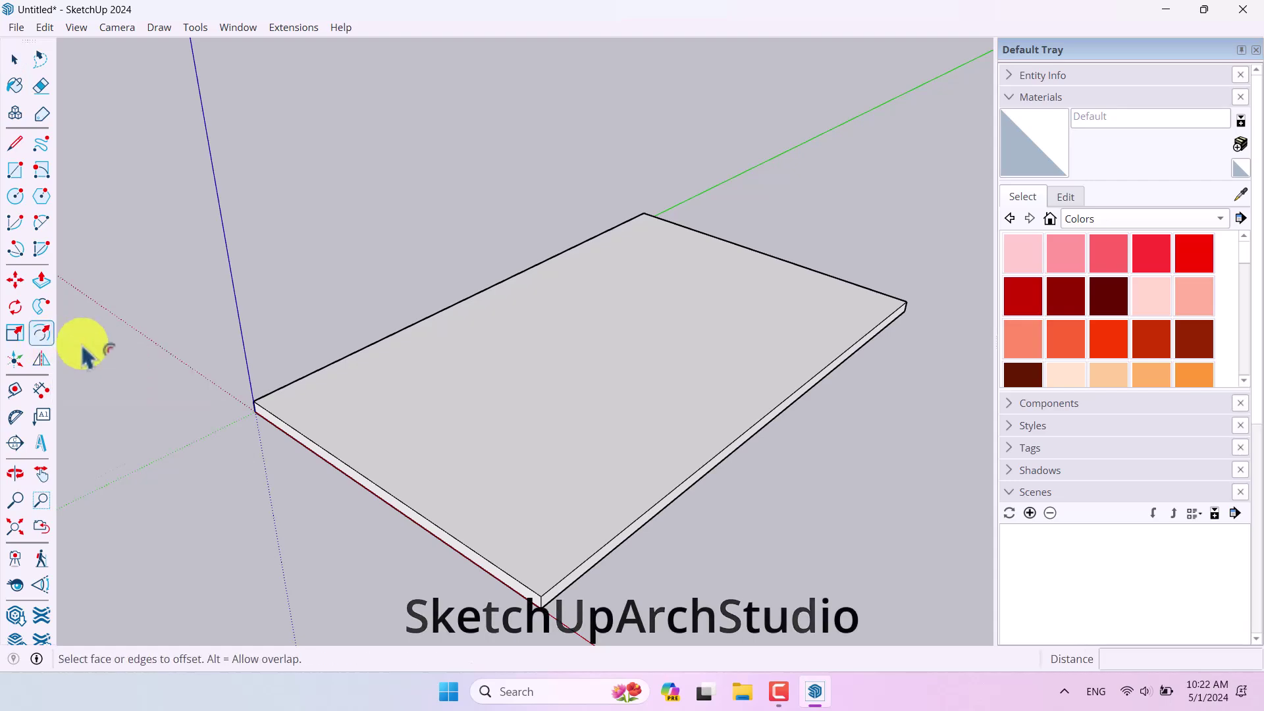
click(335, 455)
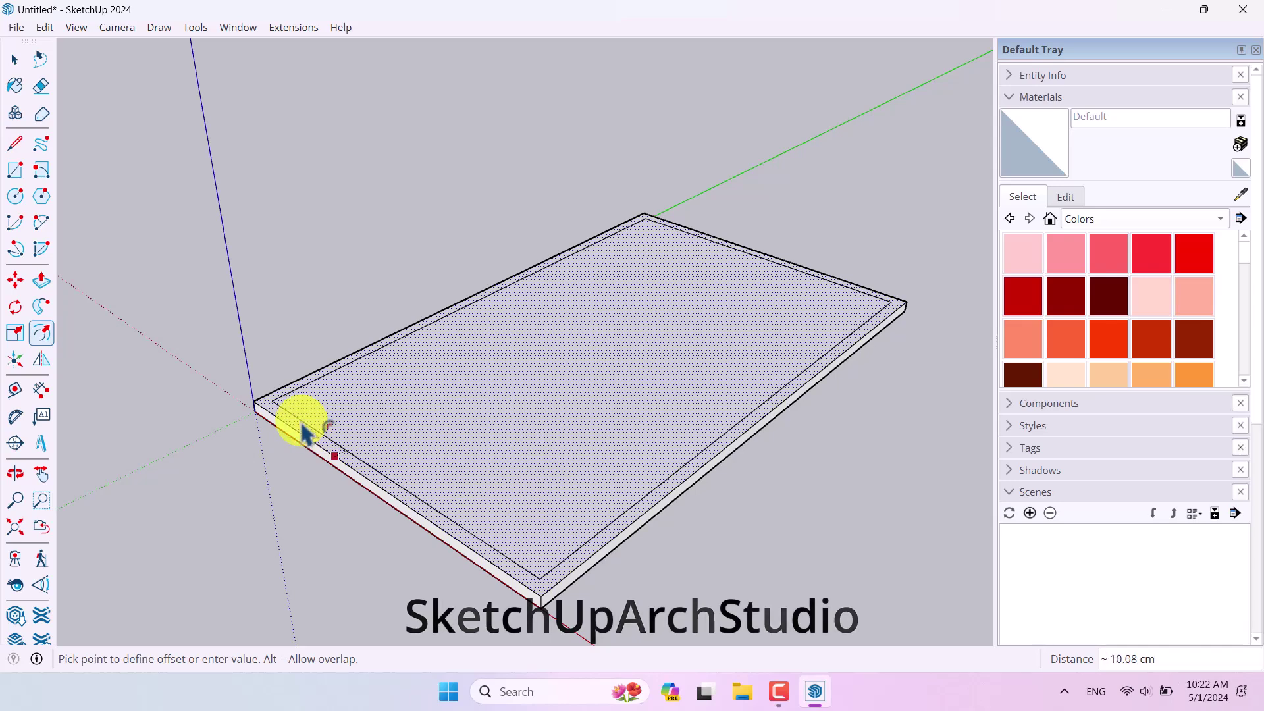
text(10)
key(Return)
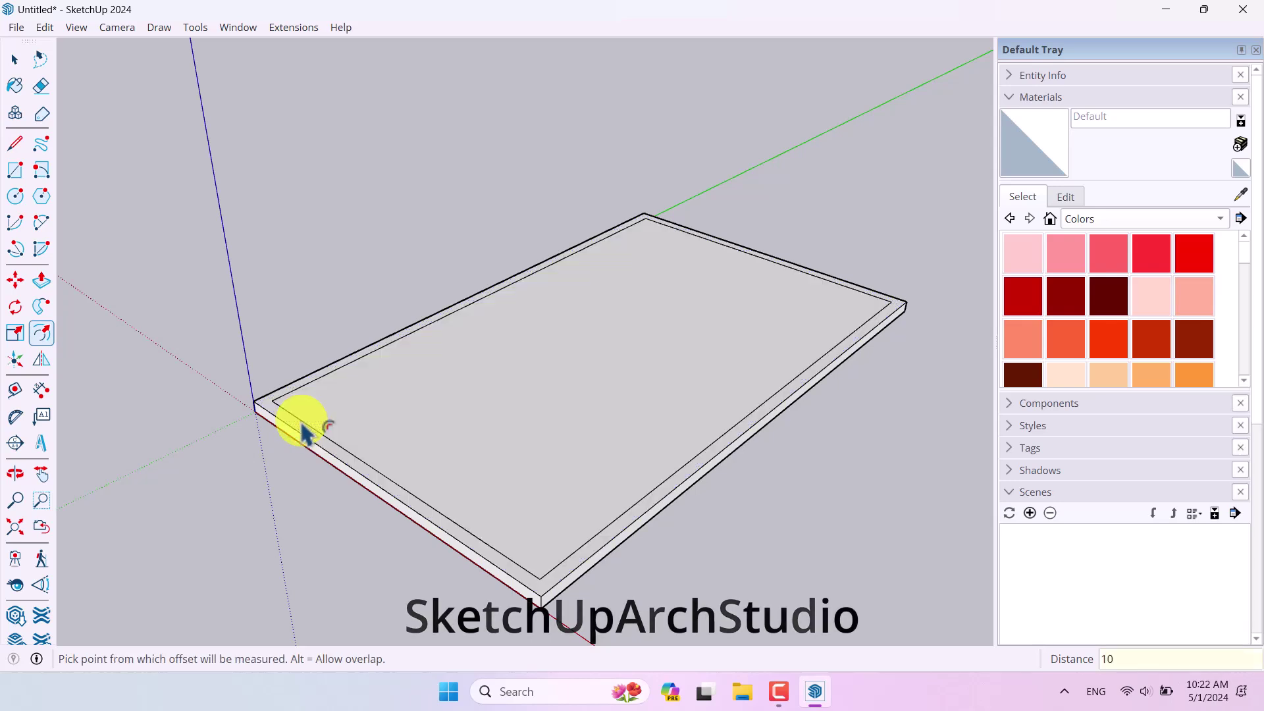
key(space)
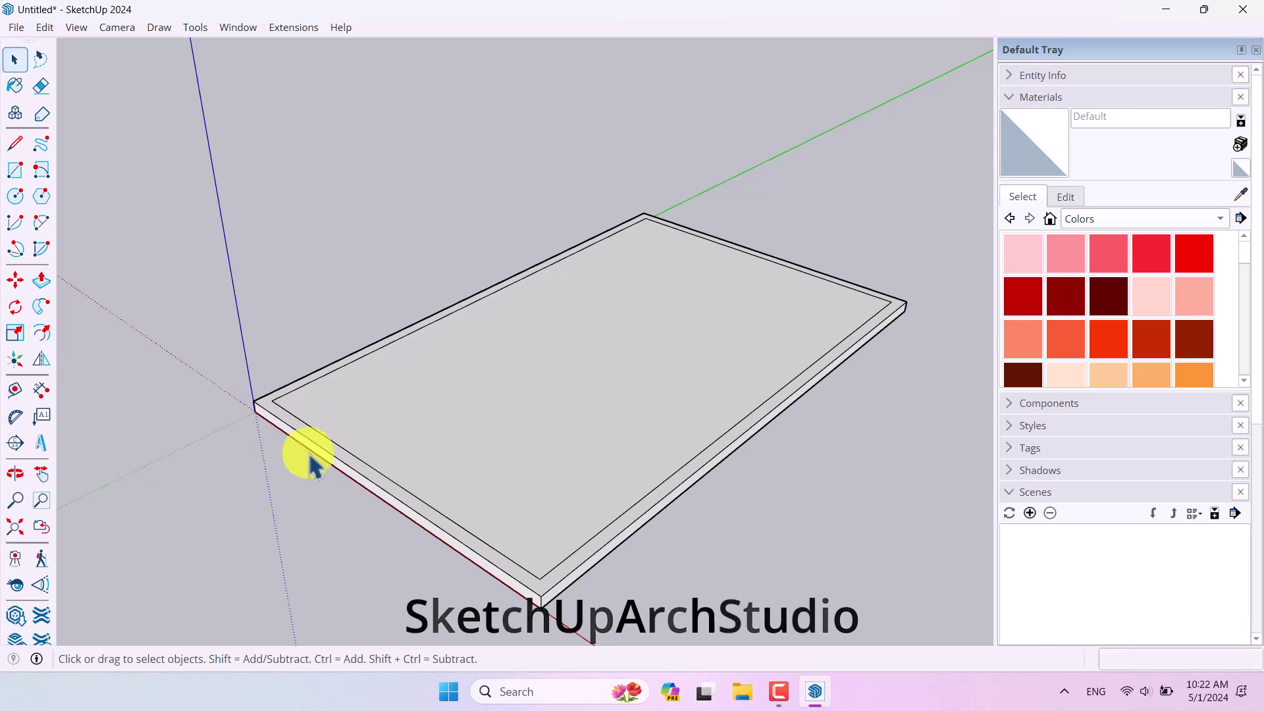
click(49, 285)
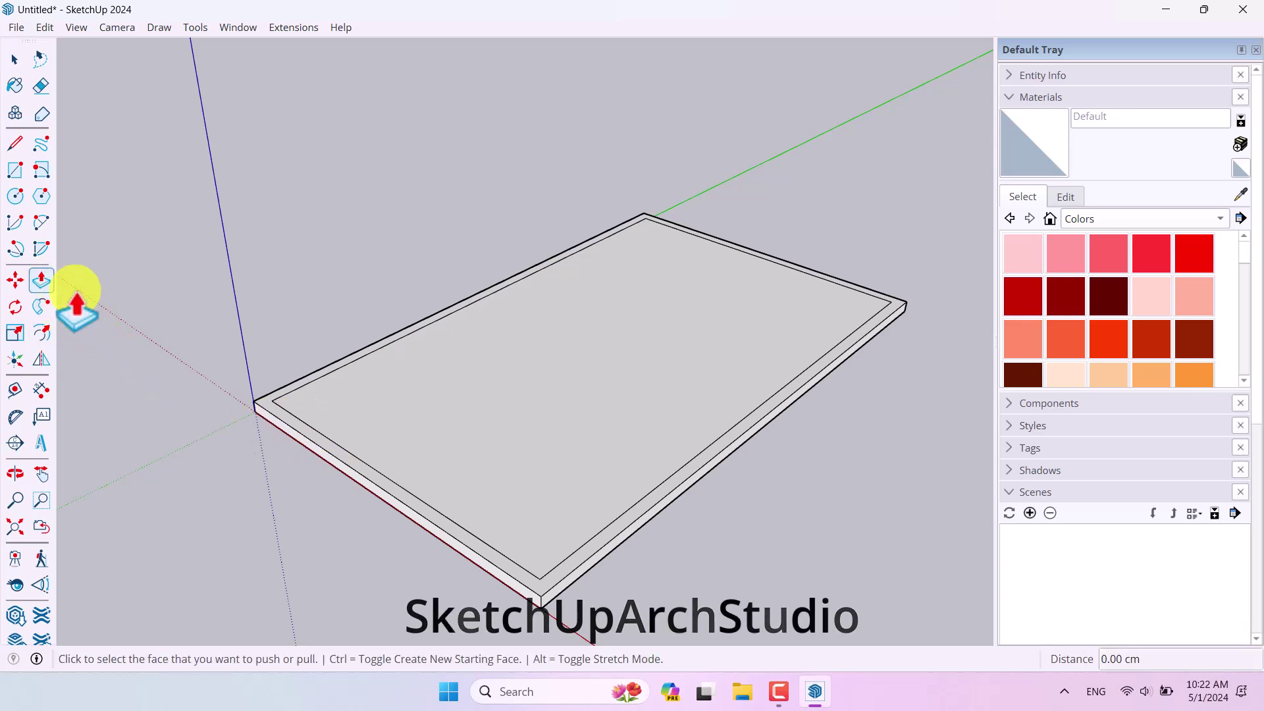
click(263, 399)
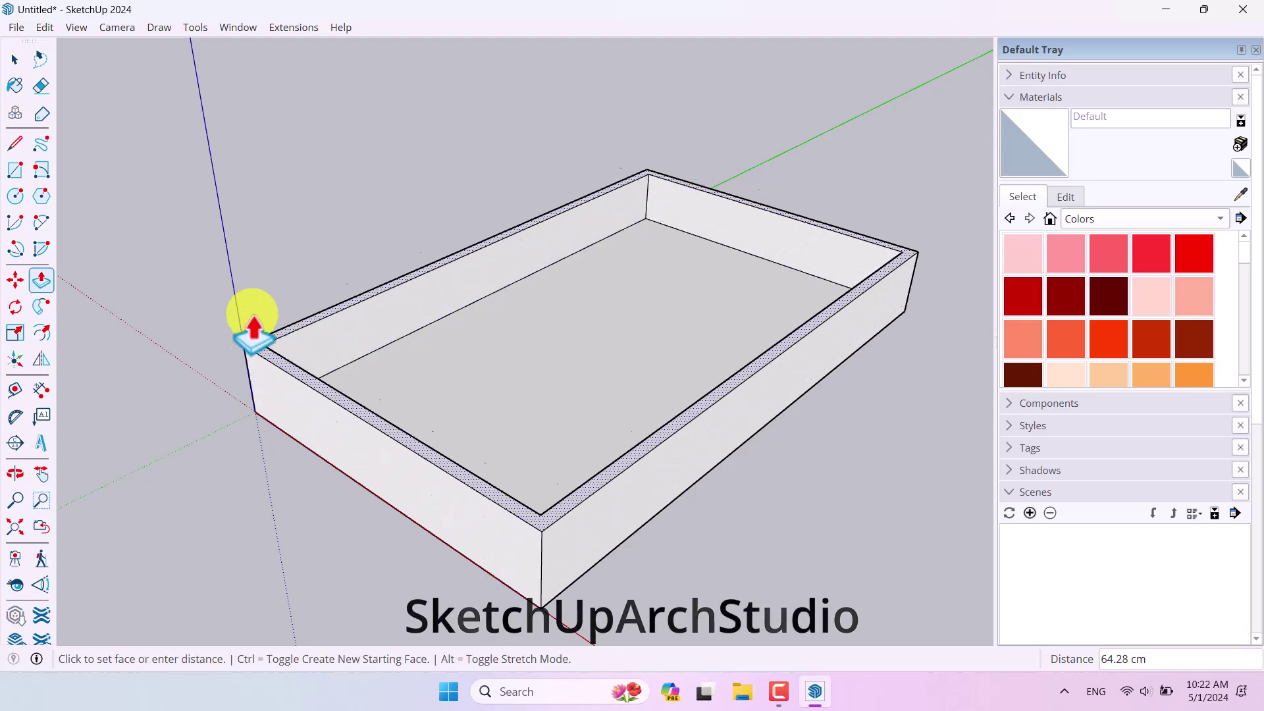
key(space)
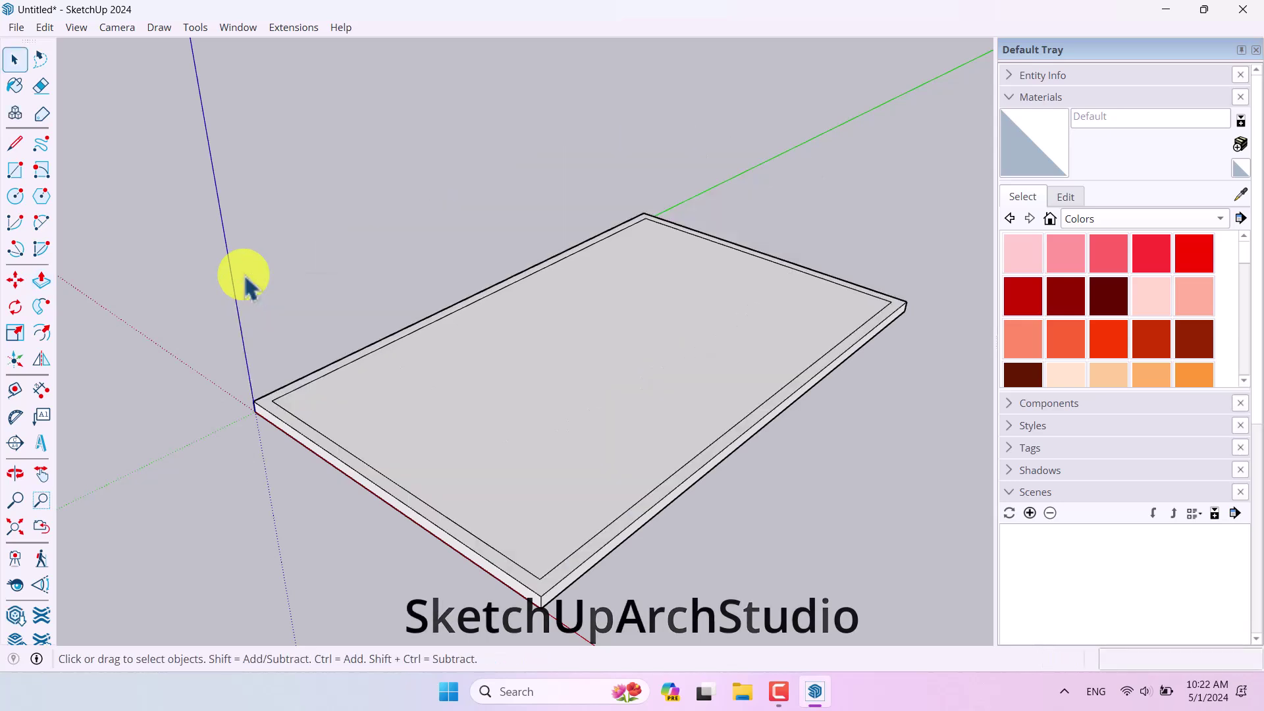
click(42, 280)
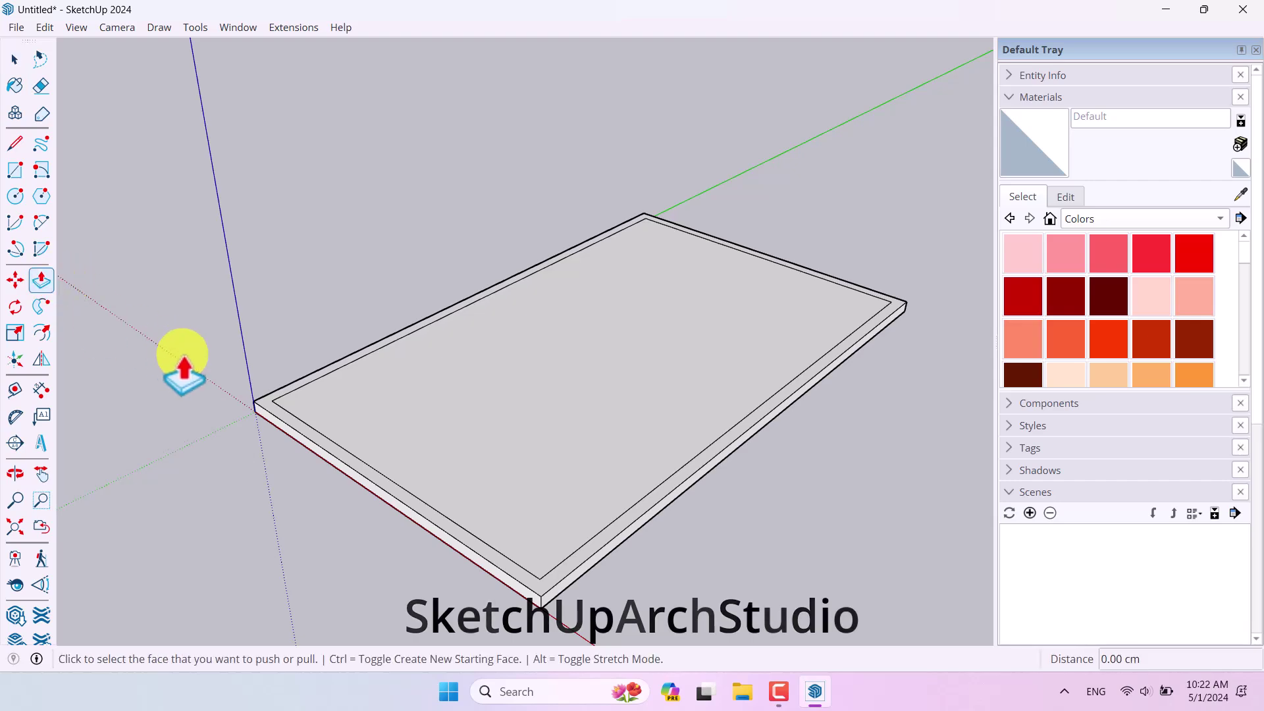
click(263, 408)
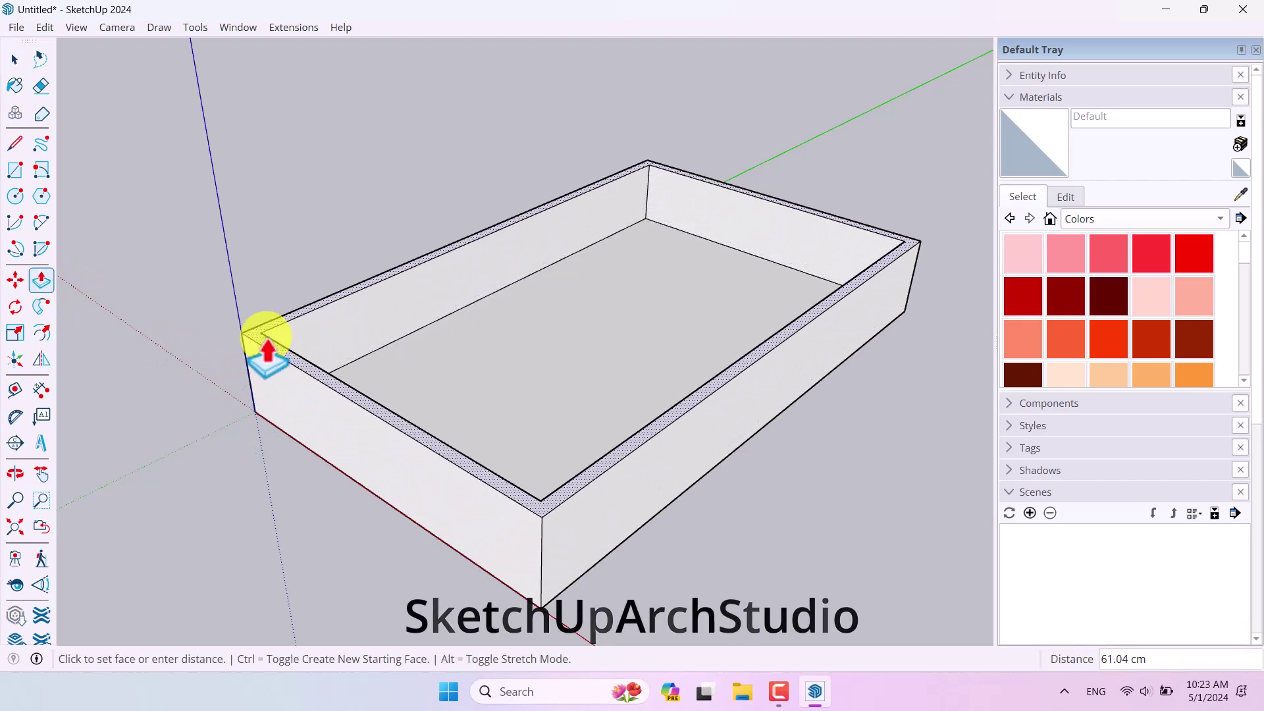
key(space)
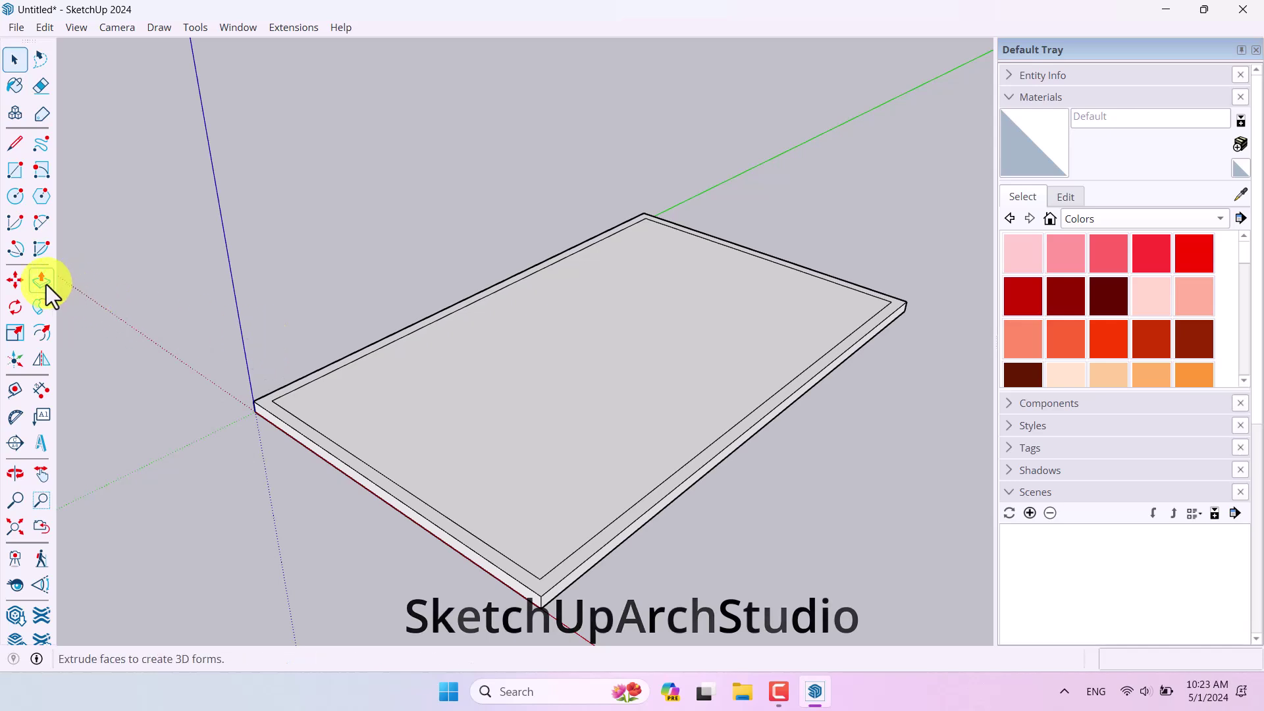
Push/Pull the border face on top of the slab up 260 cm to form the walls, creating a new starting face.
click(45, 283)
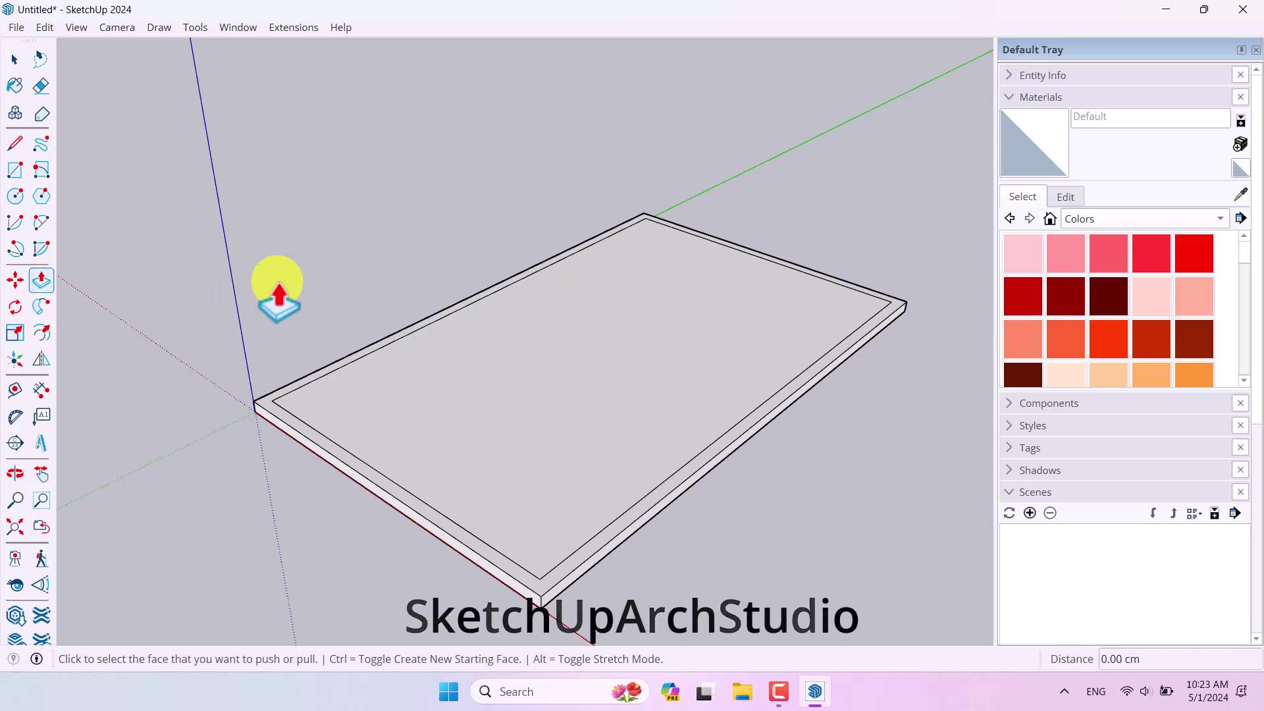
click(266, 409)
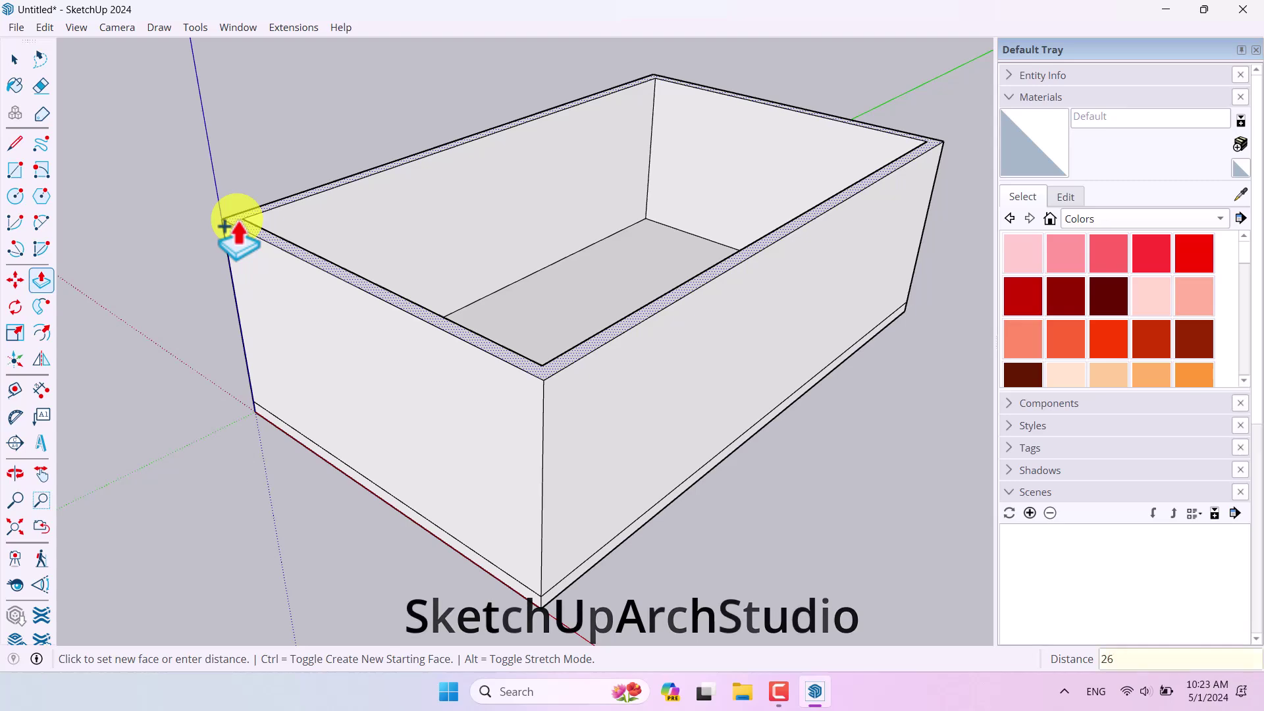
key(Return)
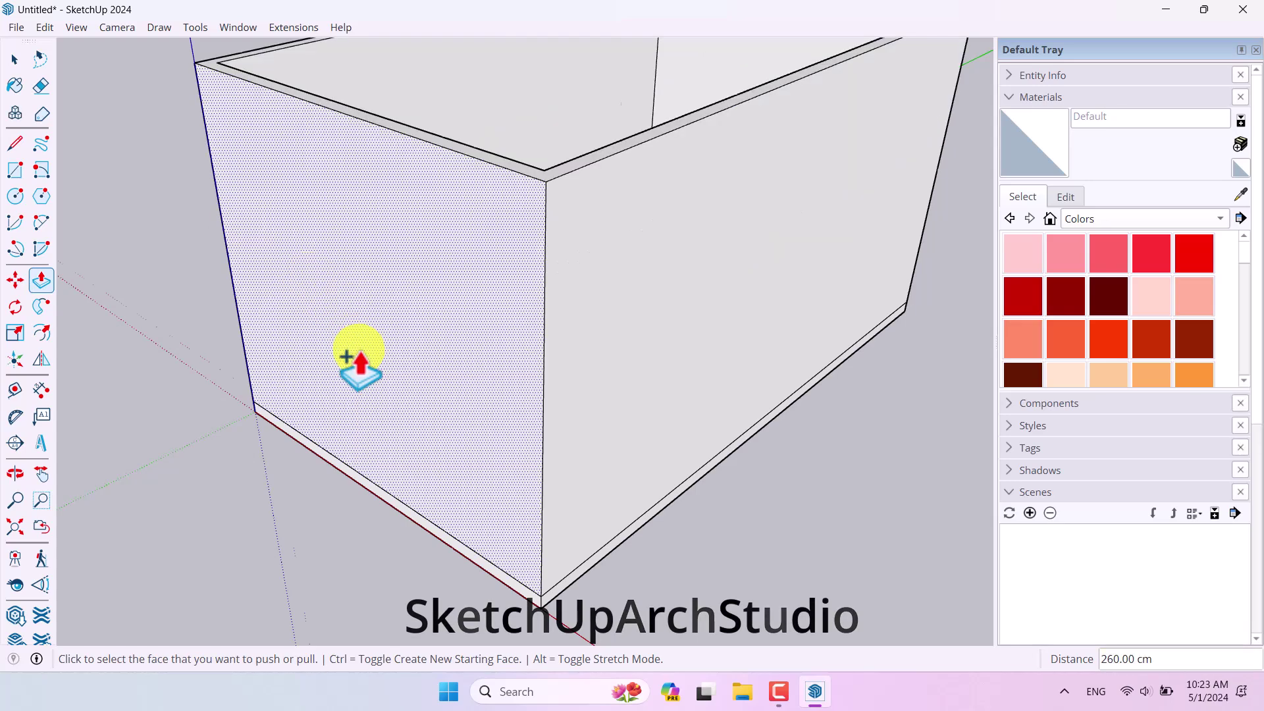
scroll(359, 368, down, 3)
key(space)
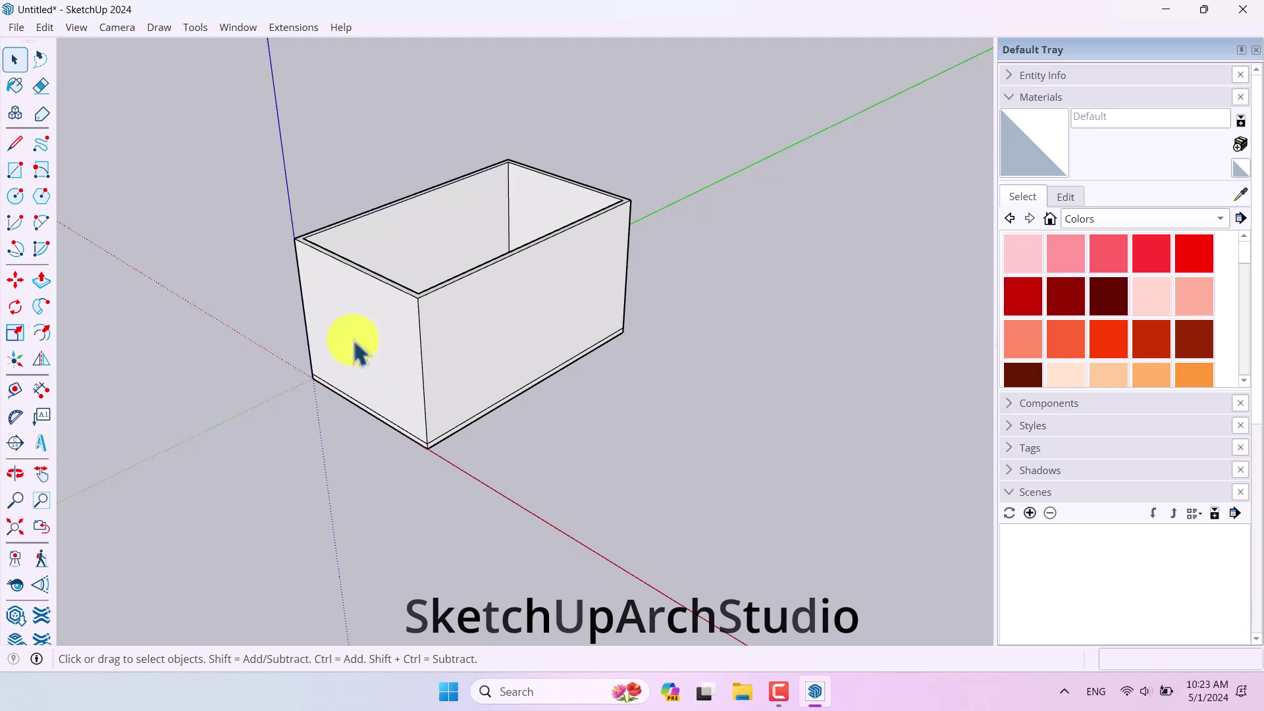
Place door guides on the inner long wall: one 40 cm from the corner, another for the door's width, and a horizontal one 220 cm above the floor.
middle_drag(314, 354, 1236, 506)
scroll(373, 290, up, 5)
click(14, 390)
click(826, 232)
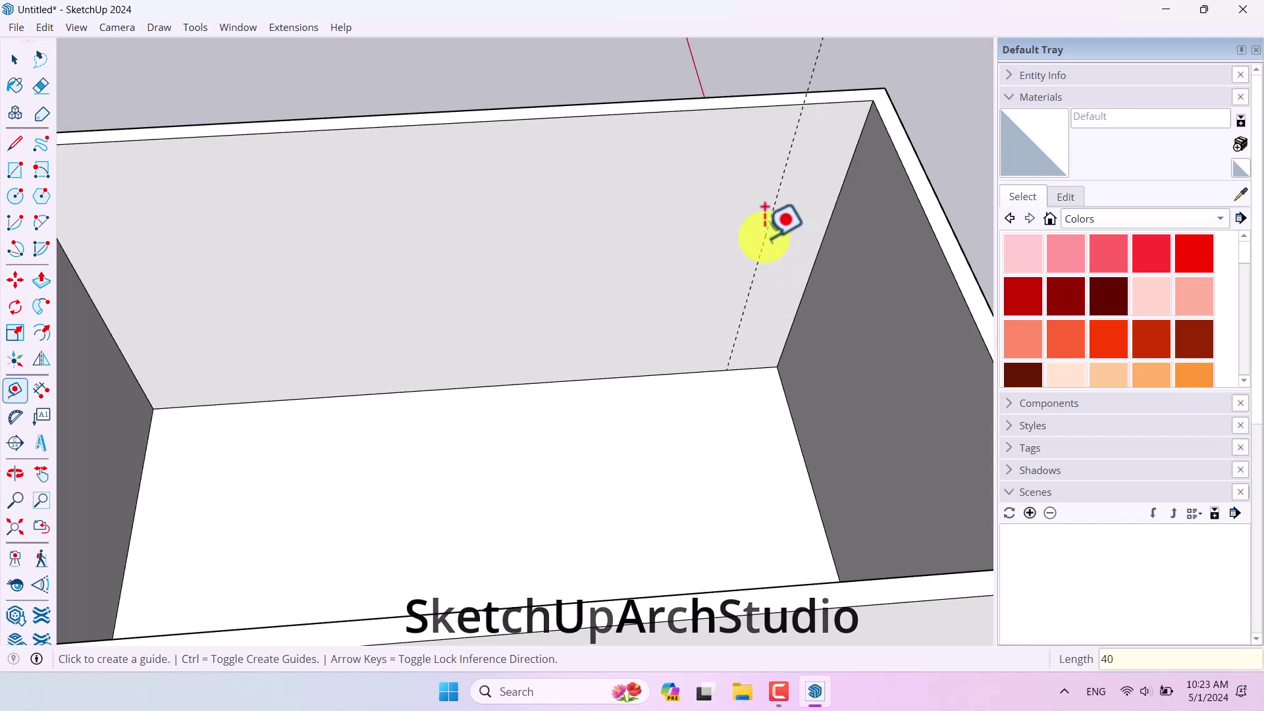
click(765, 232)
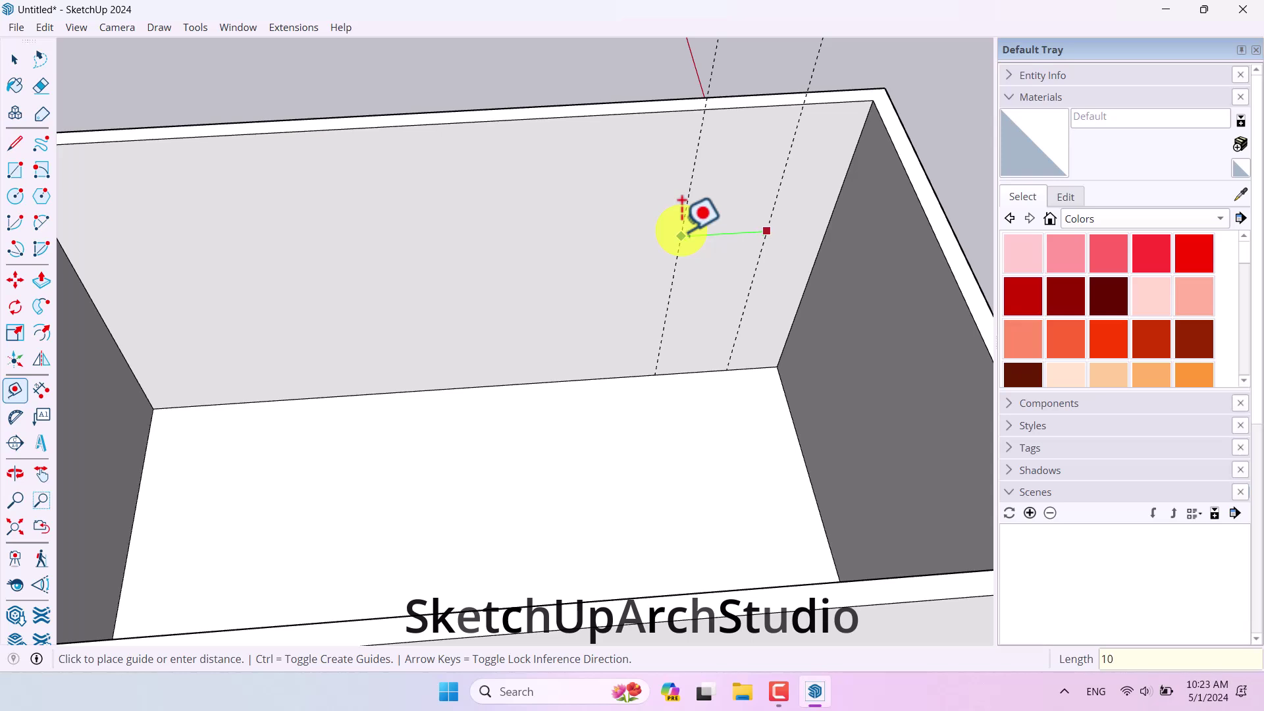
click(639, 376)
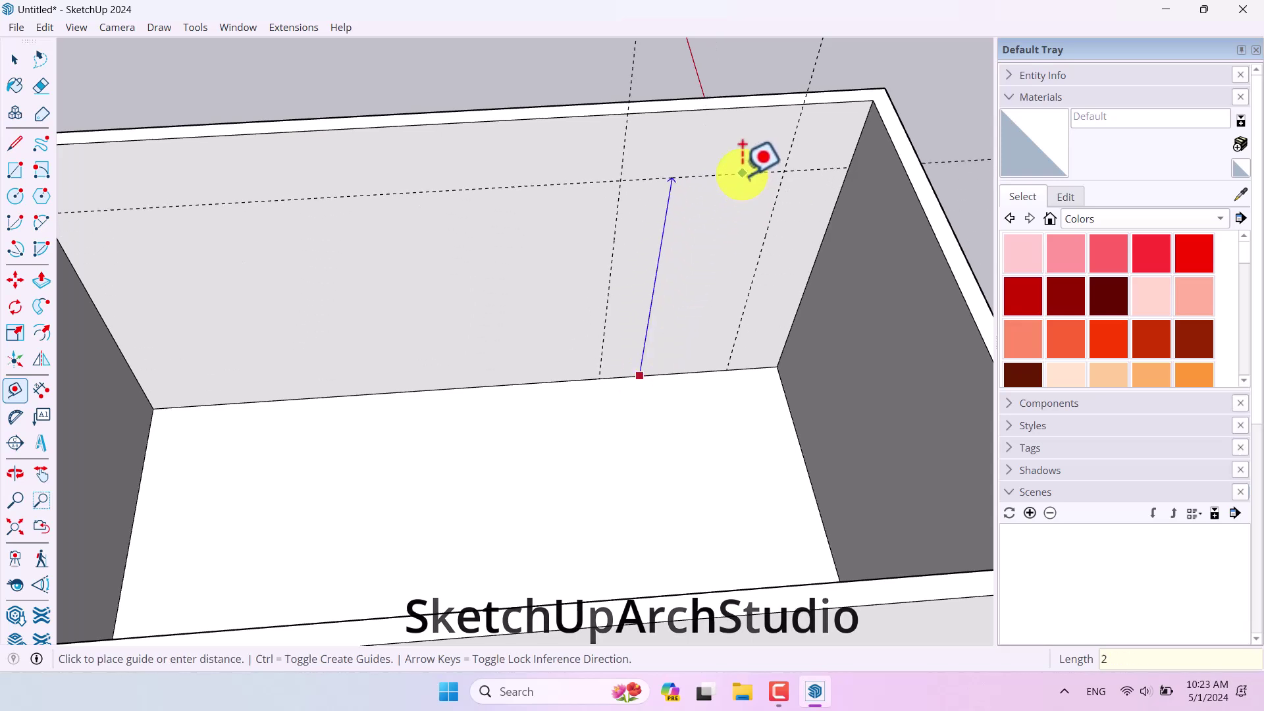
Add window guides on the same long wall: one in from the far corner, one beside the door guide, and a horizontal sill guide.
scroll(584, 227, down, 3)
middle_drag(581, 231, 762, 180)
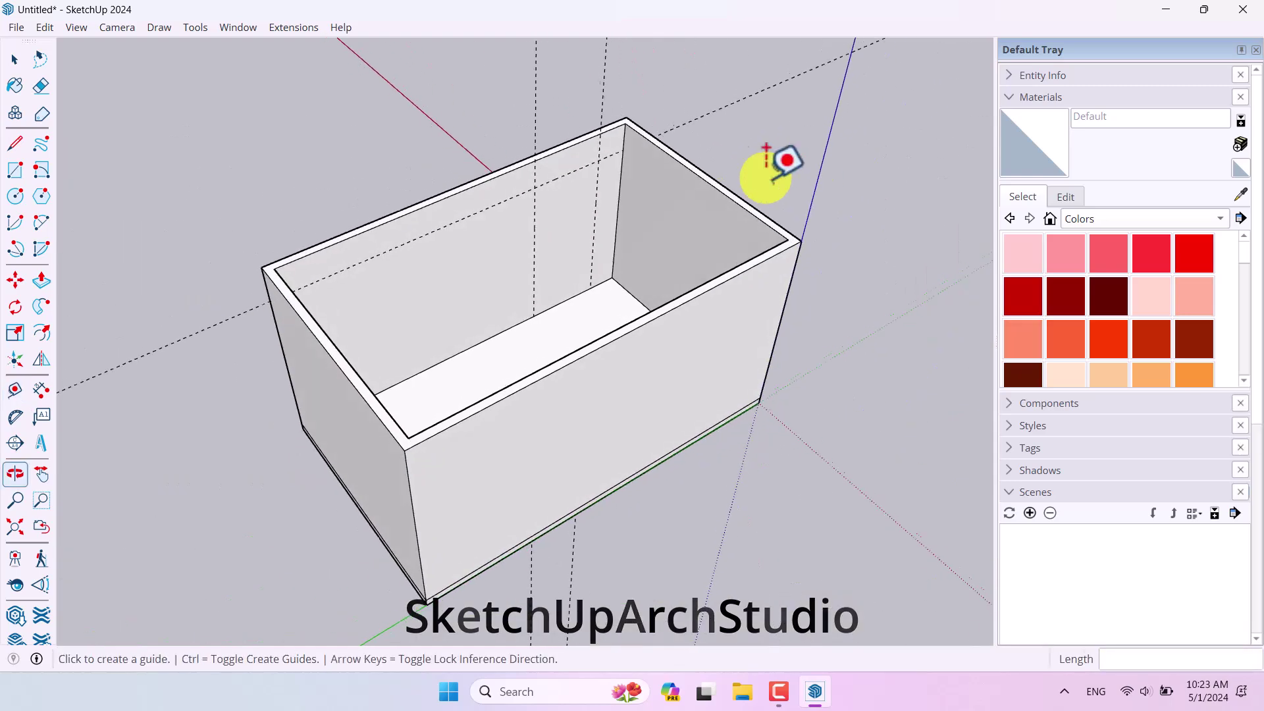
scroll(585, 198, up, 4)
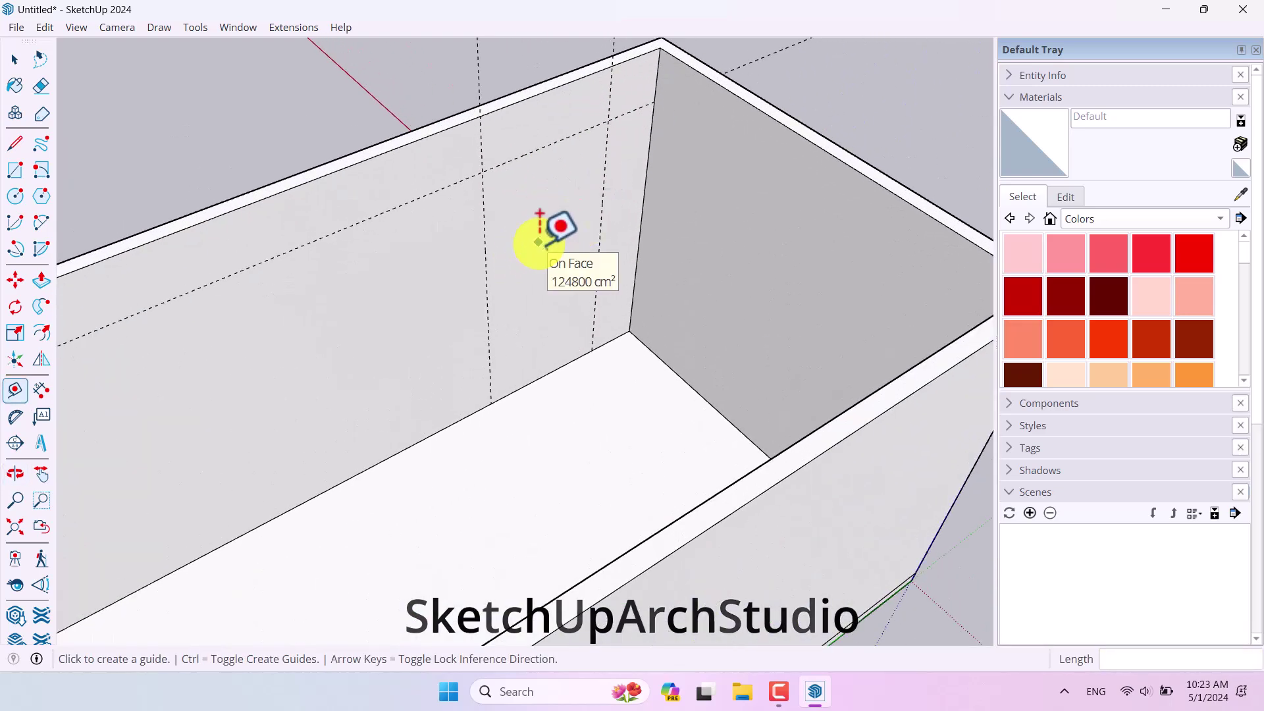
scroll(725, 282, down, 5)
middle_drag(724, 282, 468, 283)
scroll(540, 365, up, 3)
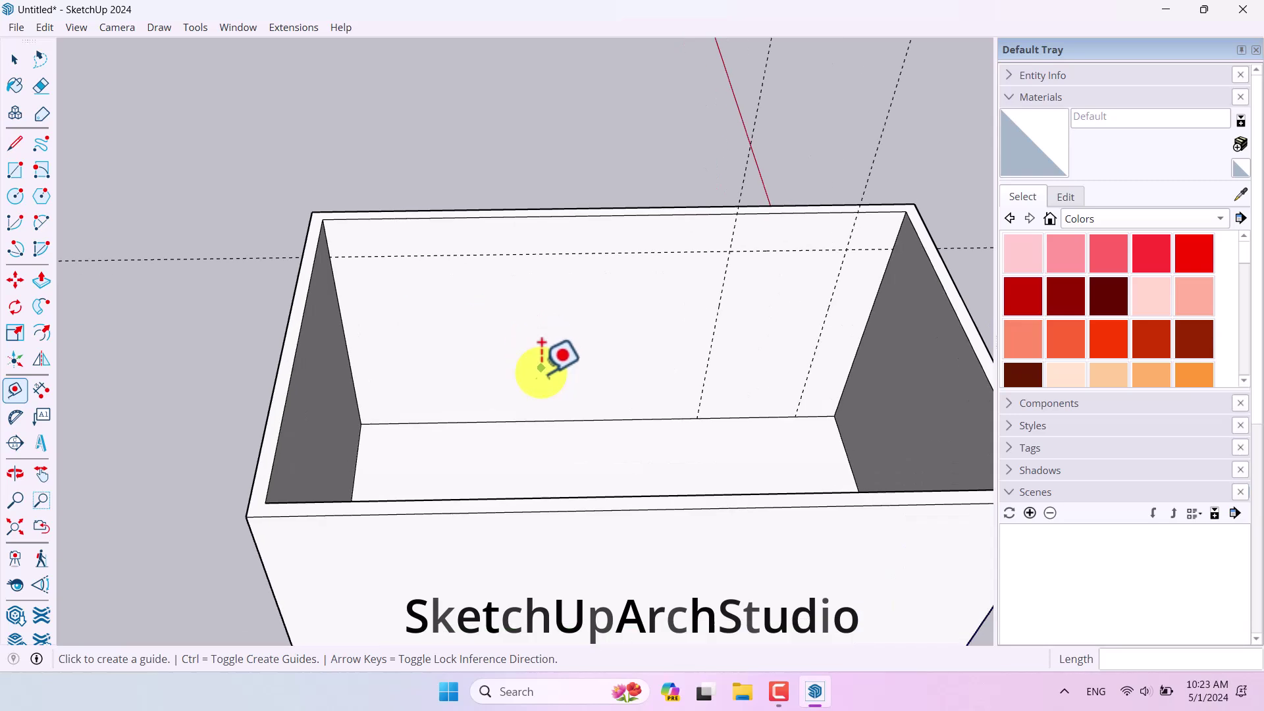
click(339, 307)
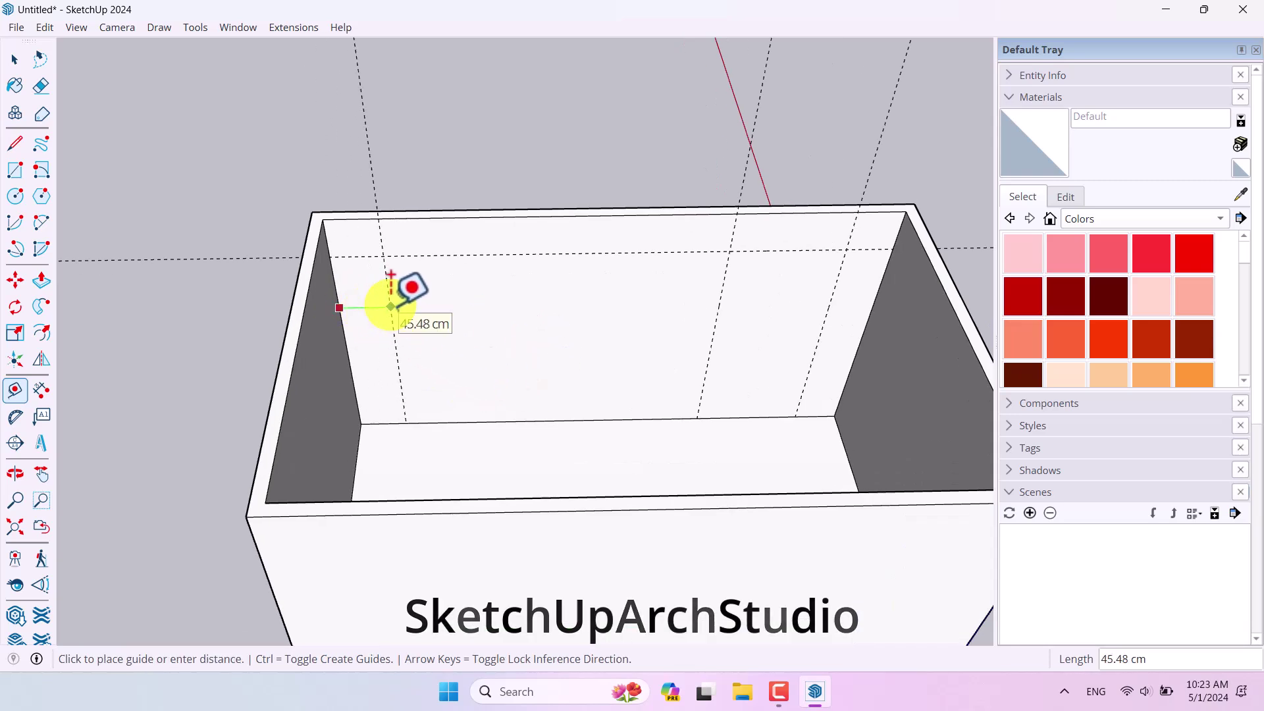
click(726, 264)
click(688, 266)
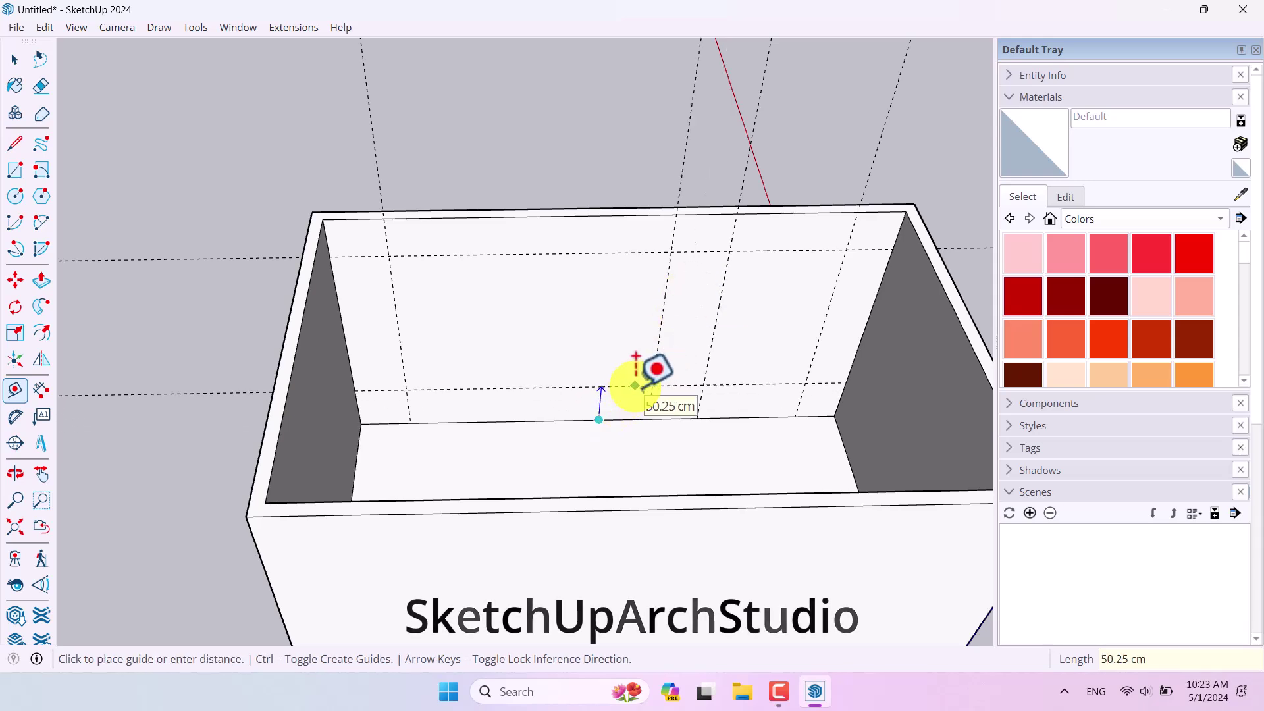
Place two vertical window guides on the short end wall, one in from the corner and the second 90 cm from the first.
middle_drag(559, 358, 1251, 505)
scroll(626, 305, down, 3)
middle_drag(729, 434, 1154, 395)
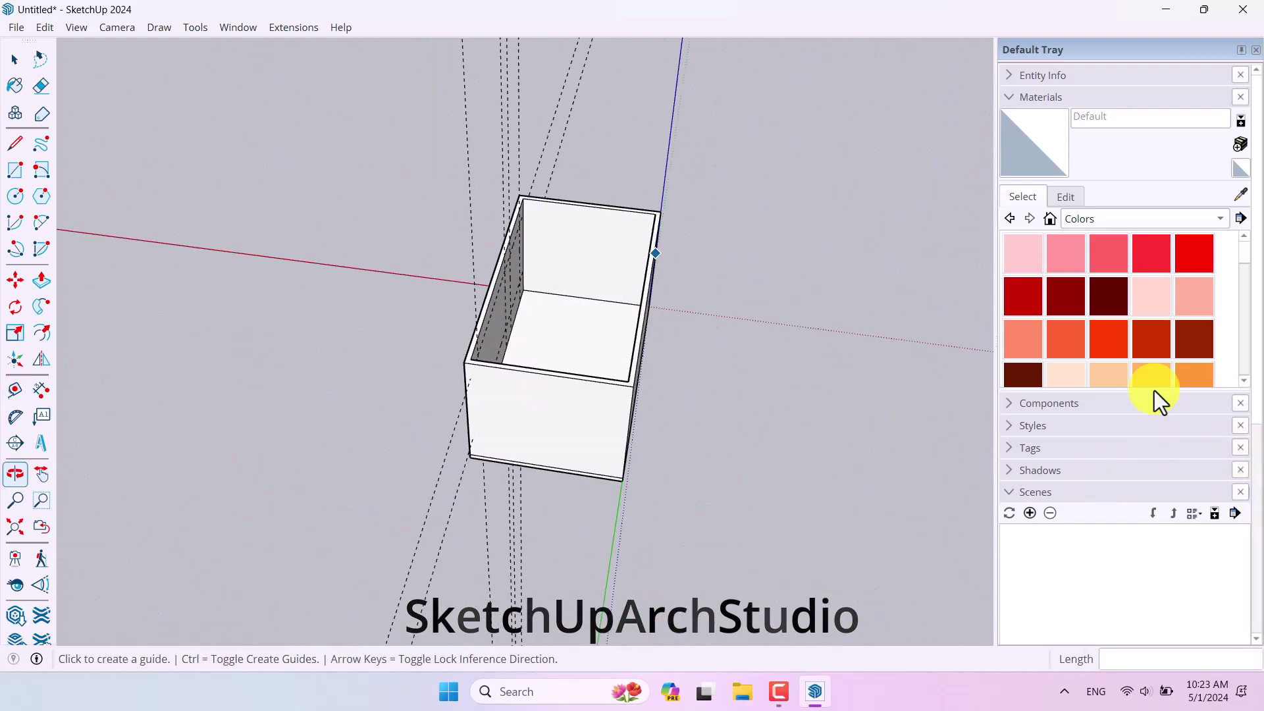
scroll(674, 185, up, 3)
scroll(504, 273, up, 3)
middle_drag(504, 273, 375, 277)
click(329, 275)
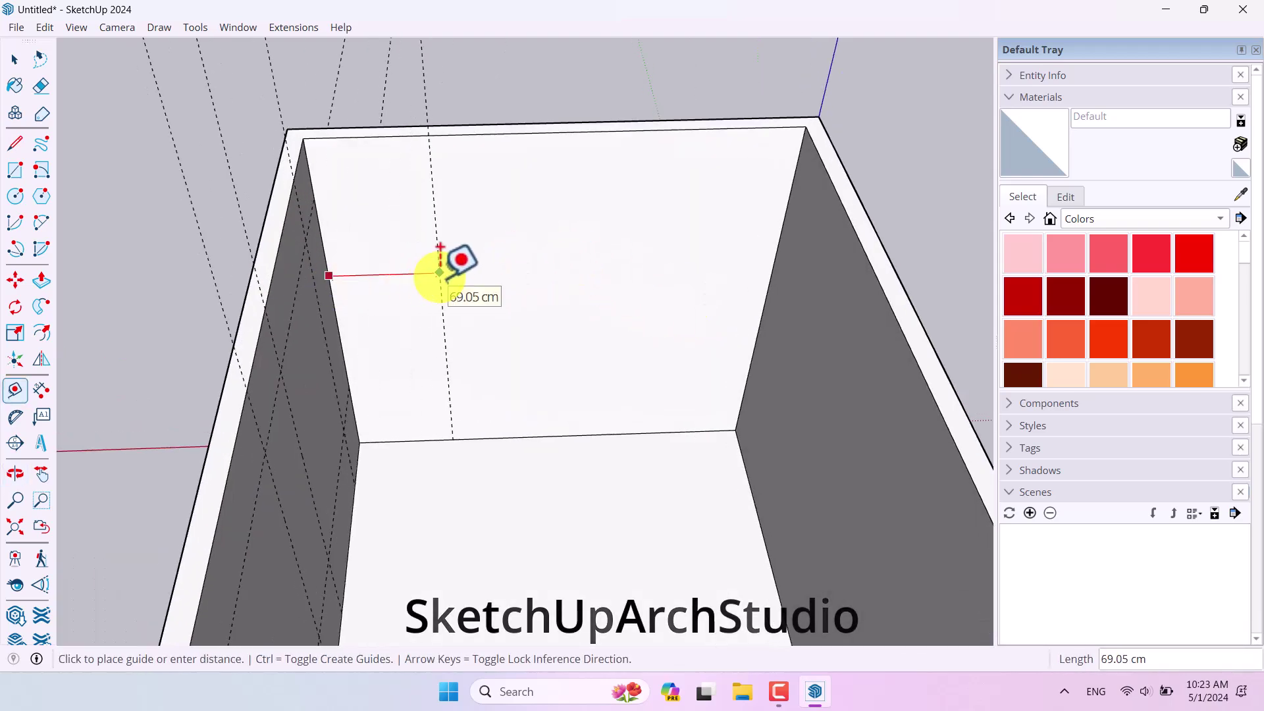
click(421, 263)
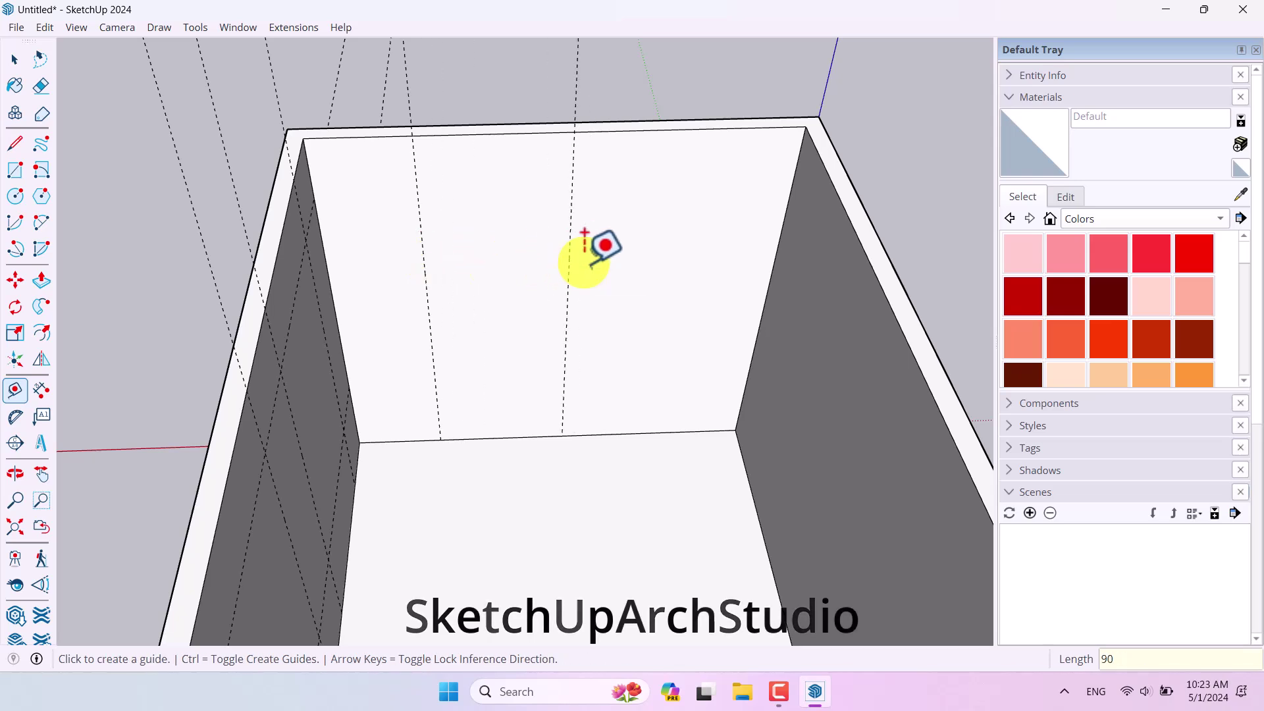
Add horizontal guides on the short end wall for the window sill and for the head at 220 cm above the floor.
click(600, 434)
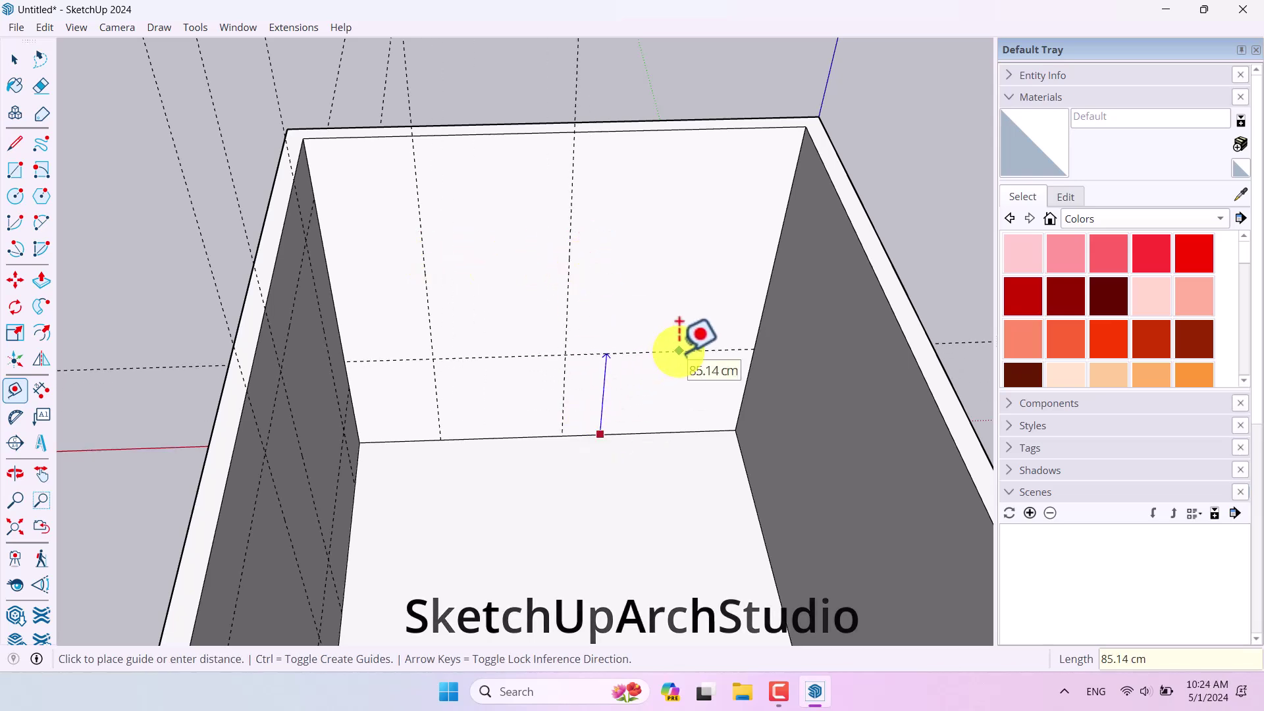
middle_drag(632, 362, 423, 344)
click(487, 422)
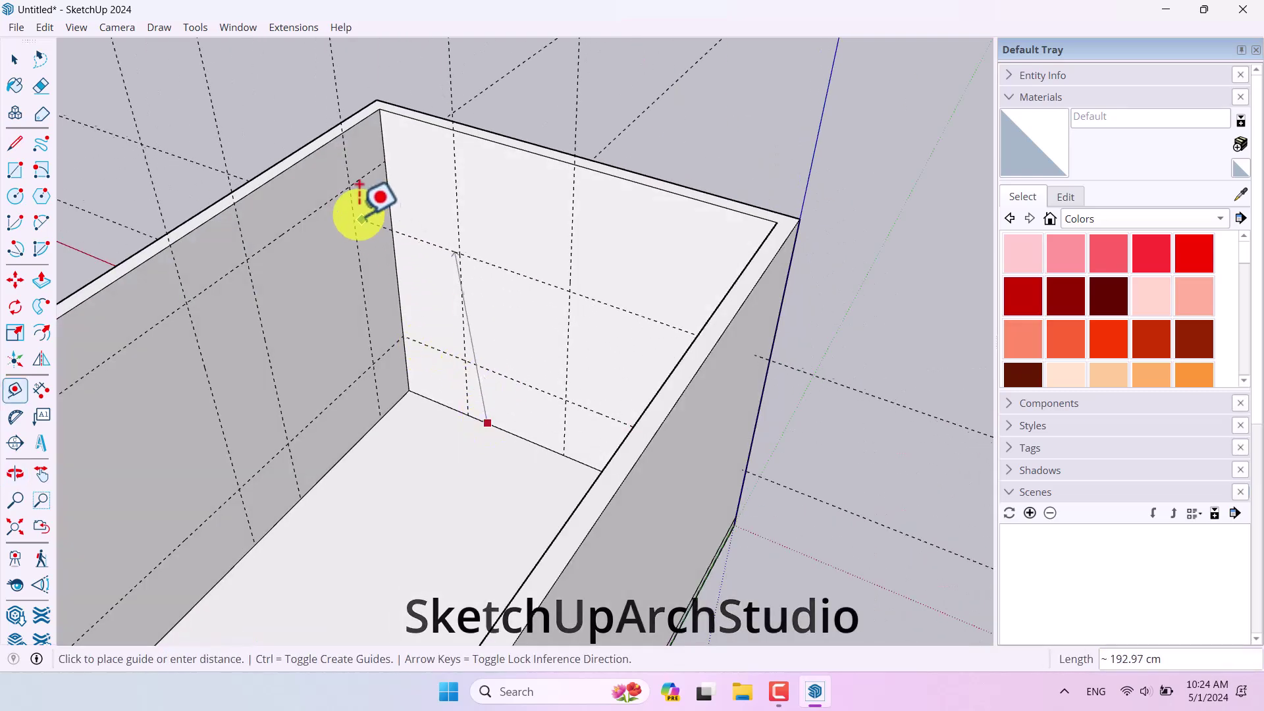
click(386, 161)
key(space)
Draw the window rectangle on the short end wall between its guide intersections.
scroll(567, 370, down, 3)
middle_drag(567, 370, 293, 388)
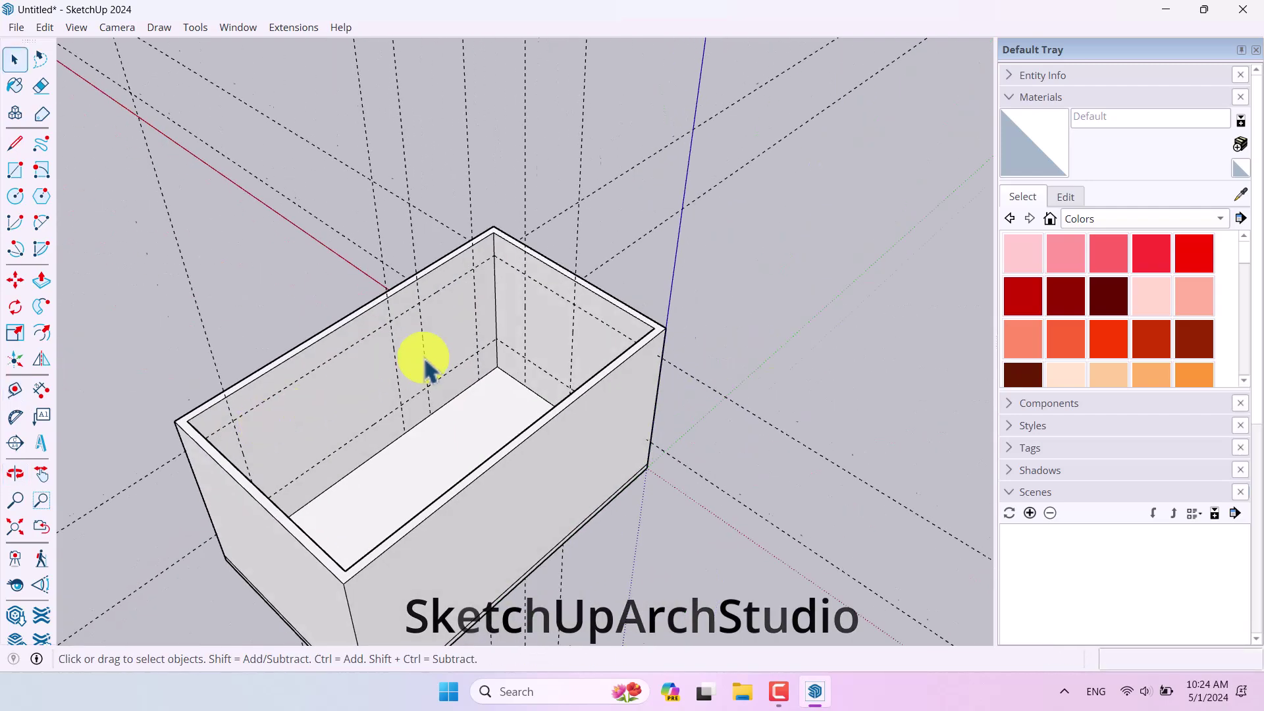
scroll(426, 362, up, 3)
middle_drag(428, 362, 651, 291)
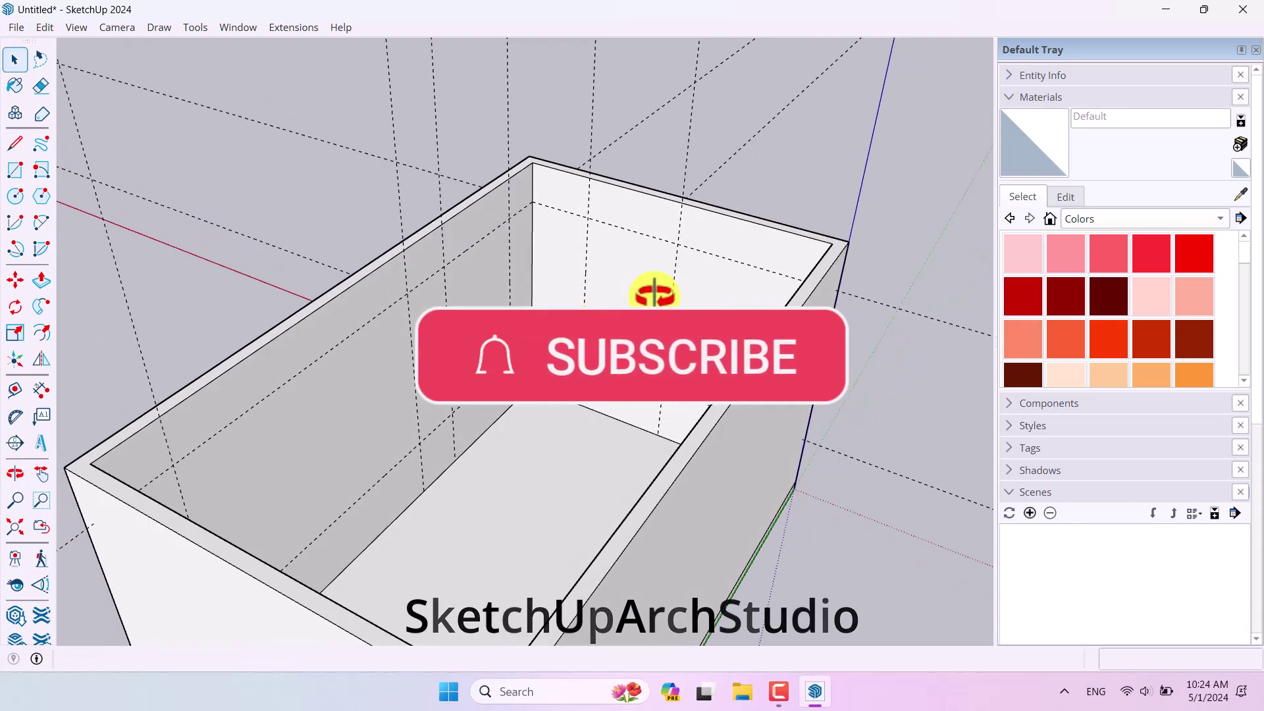
click(13, 171)
click(581, 359)
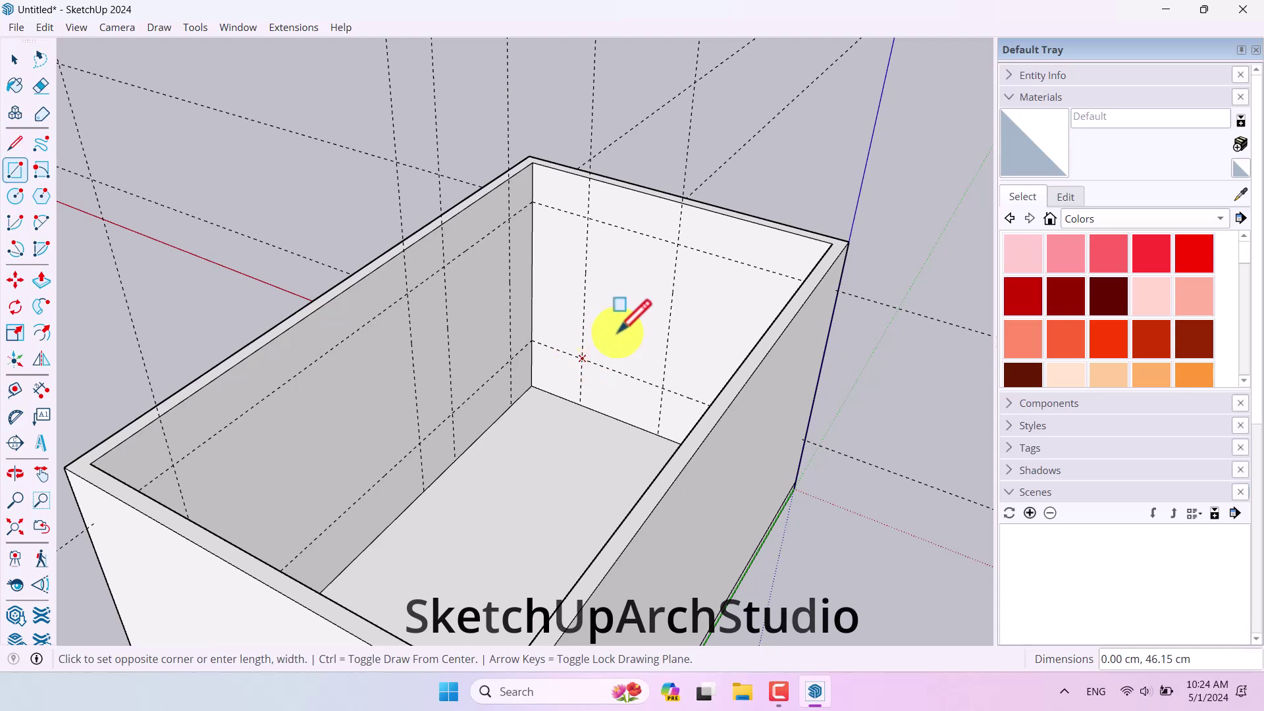
click(678, 243)
Draw the floor-height door rectangle and the wide window rectangle on the long wall, snapping to the guide intersections.
click(509, 220)
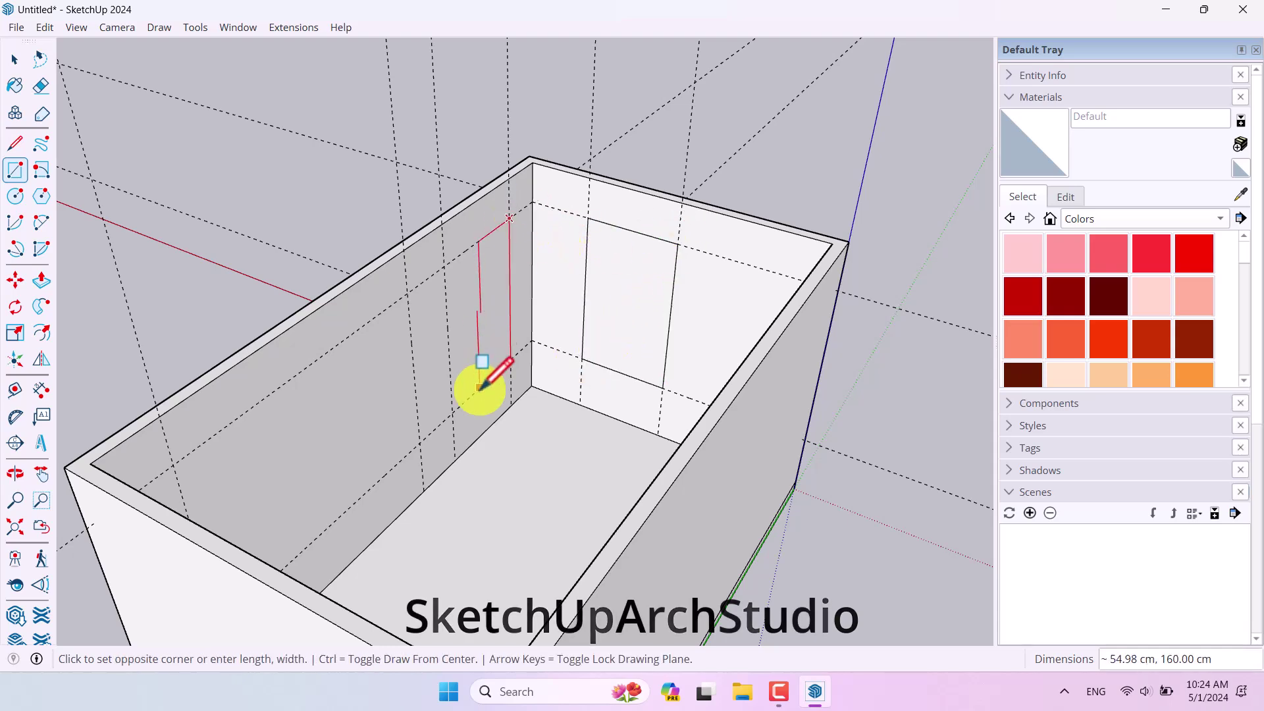
click(455, 460)
click(420, 442)
middle_drag(419, 443, 277, 395)
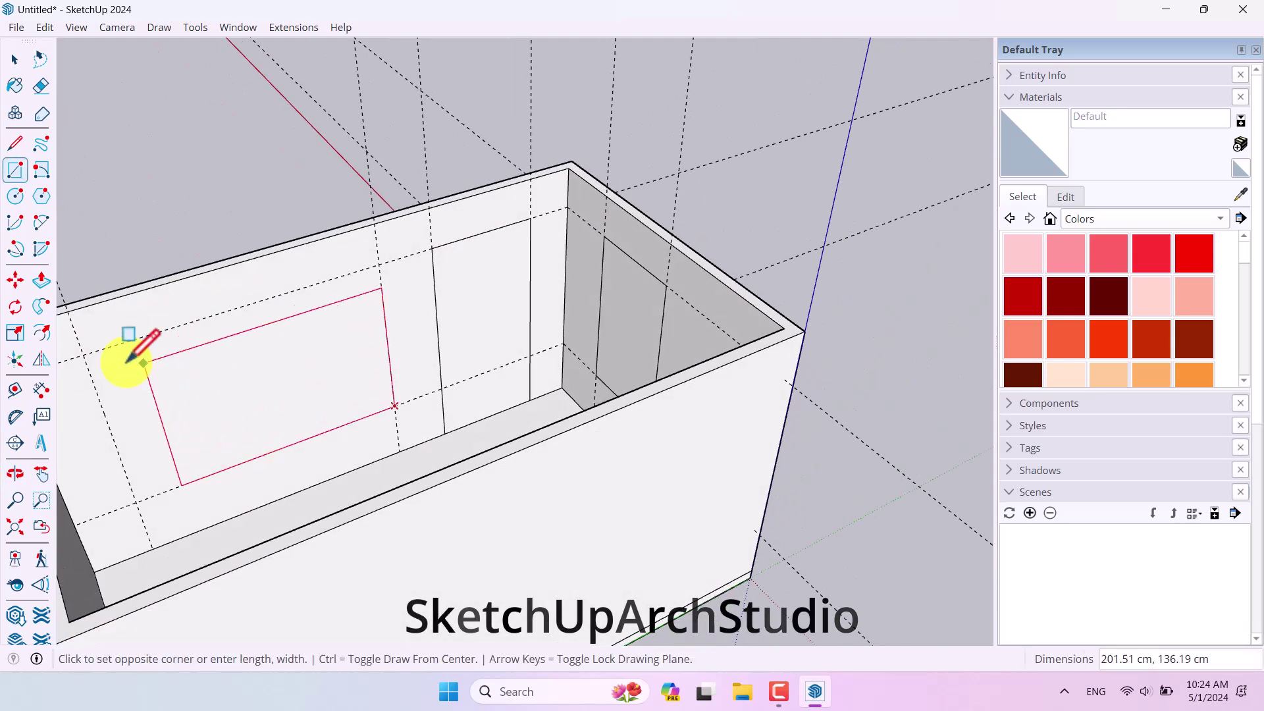
click(90, 351)
scroll(731, 335, down, 2)
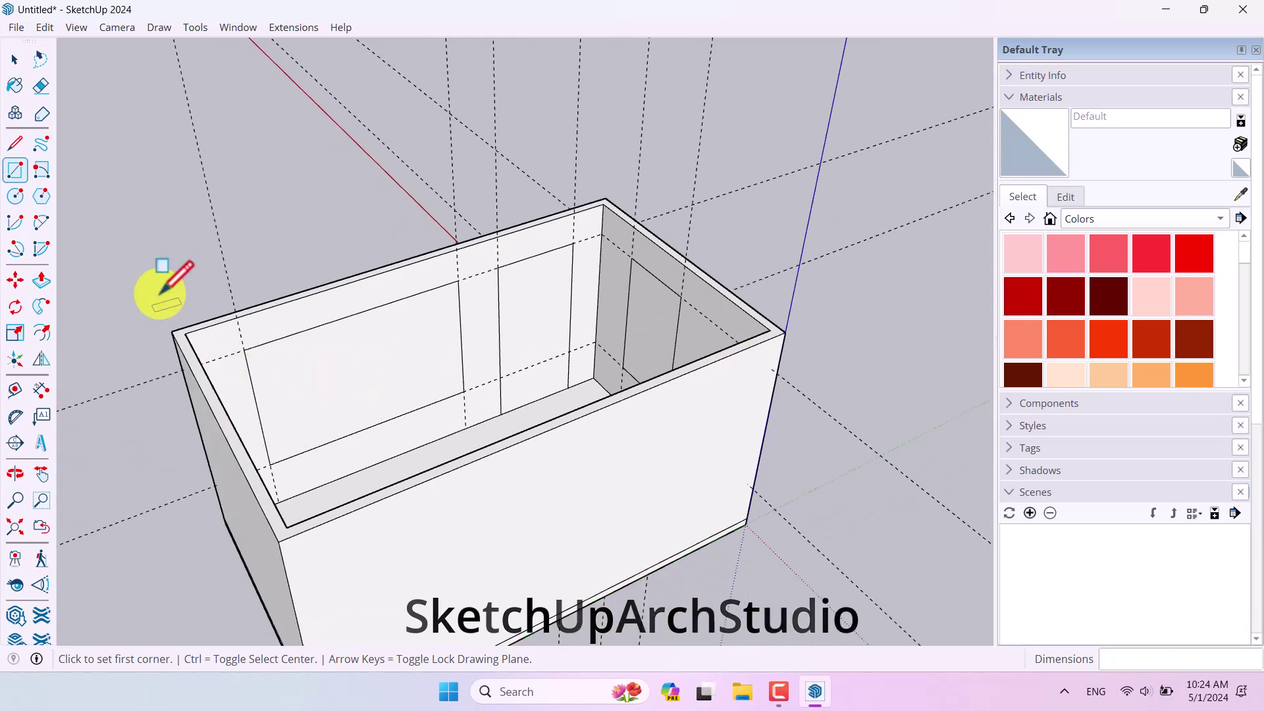
click(41, 280)
scroll(155, 408, up, 5)
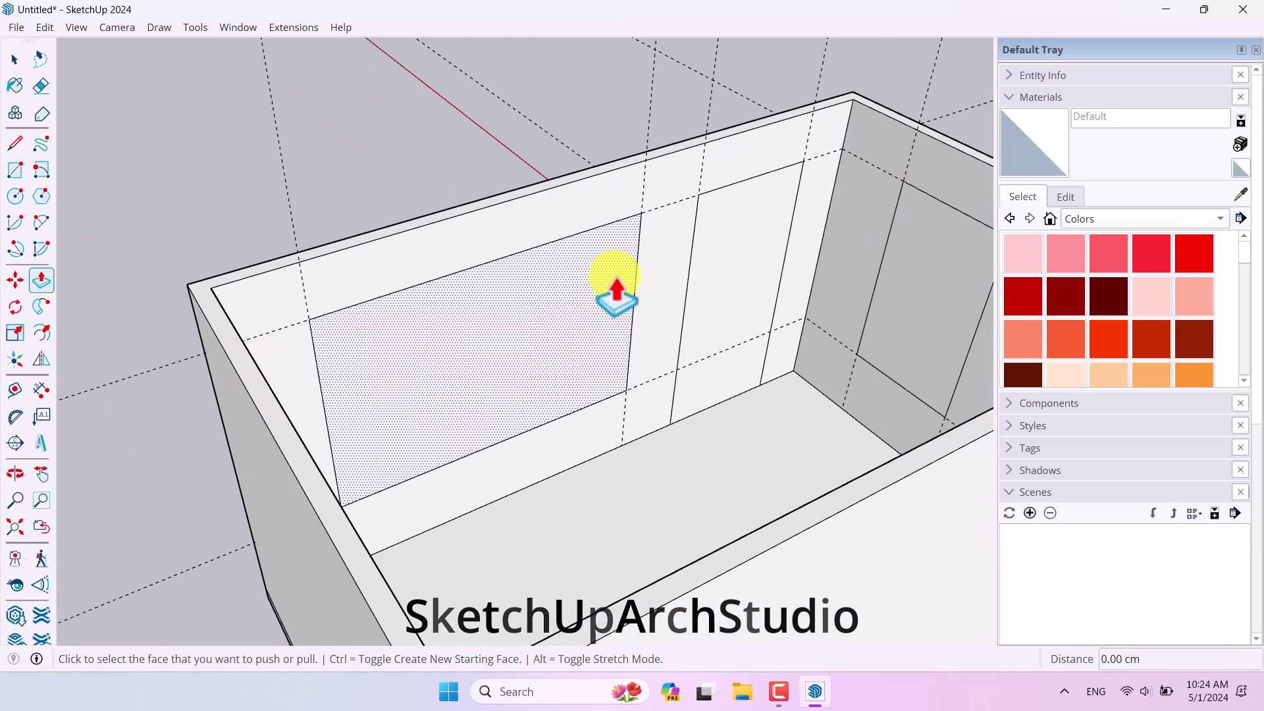
click(488, 325)
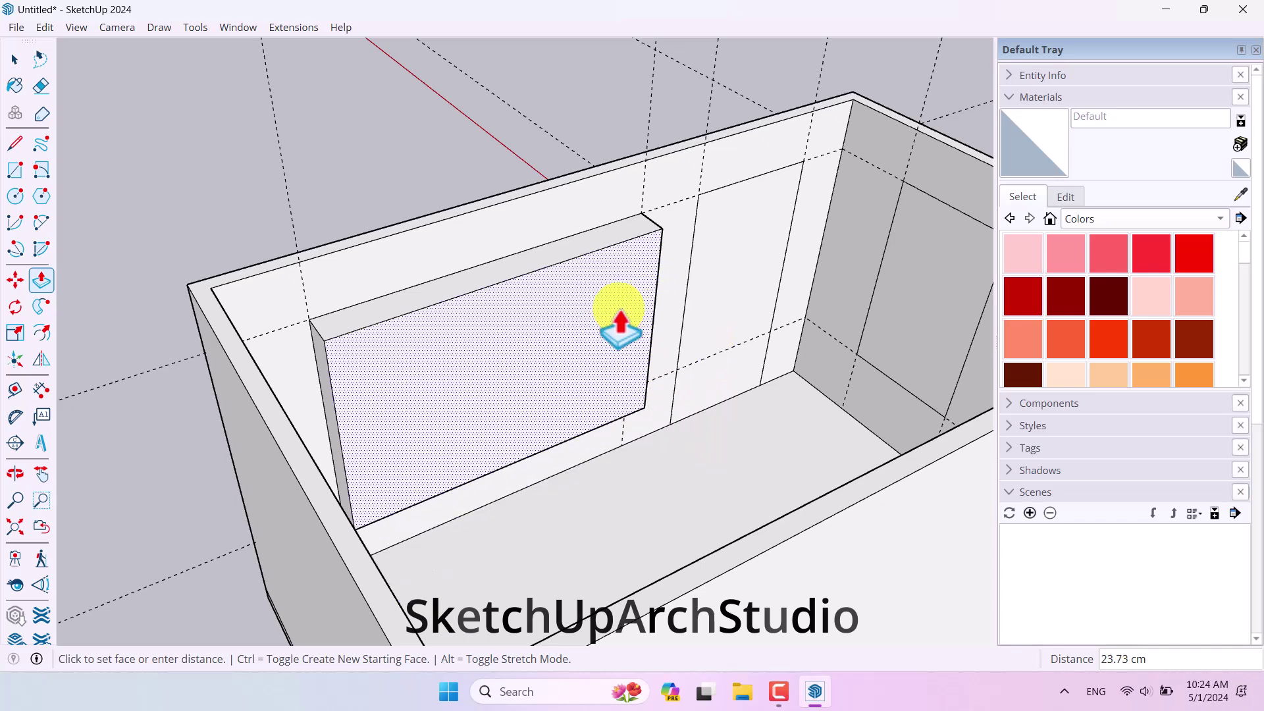
key(space)
Push/Pull the wide window rectangle on the long wall 10 cm outward to cut the opening through the wall.
click(46, 285)
mouse_move(433, 389)
middle_down()
mouse_move(505, 369)
mouse_move(422, 378)
middle_up()
scroll(508, 336, up, 2)
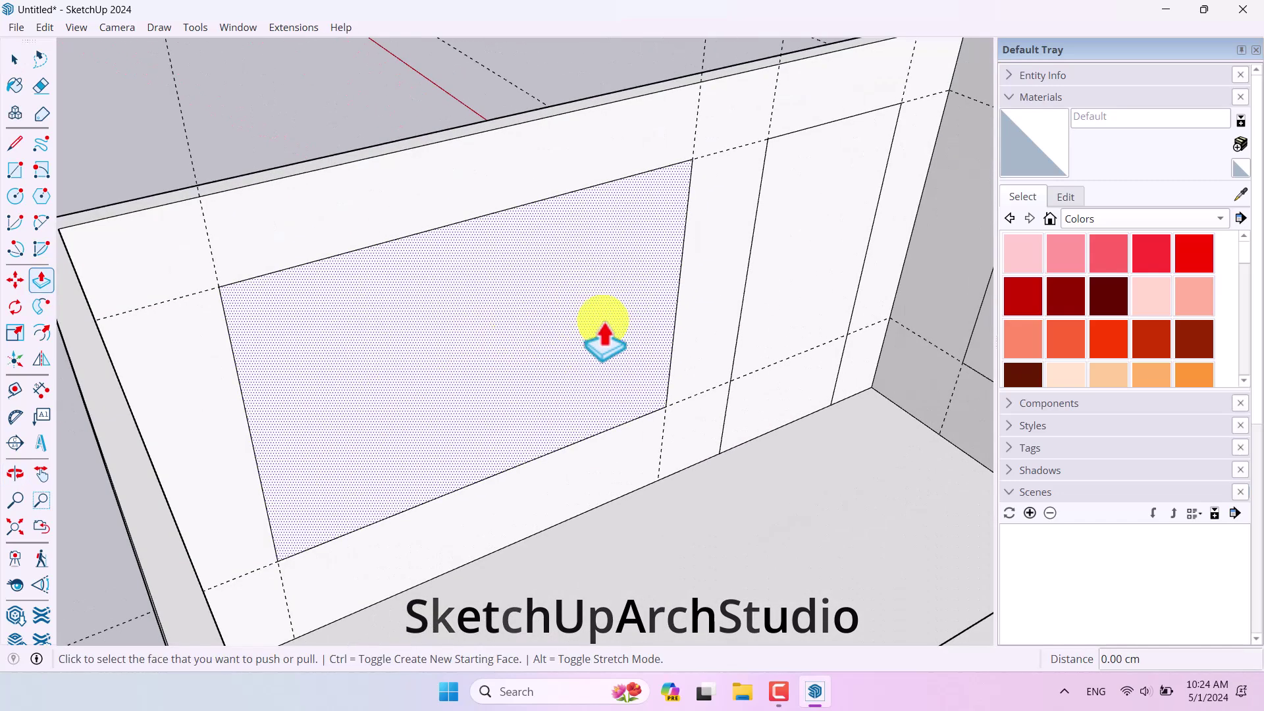
click(533, 321)
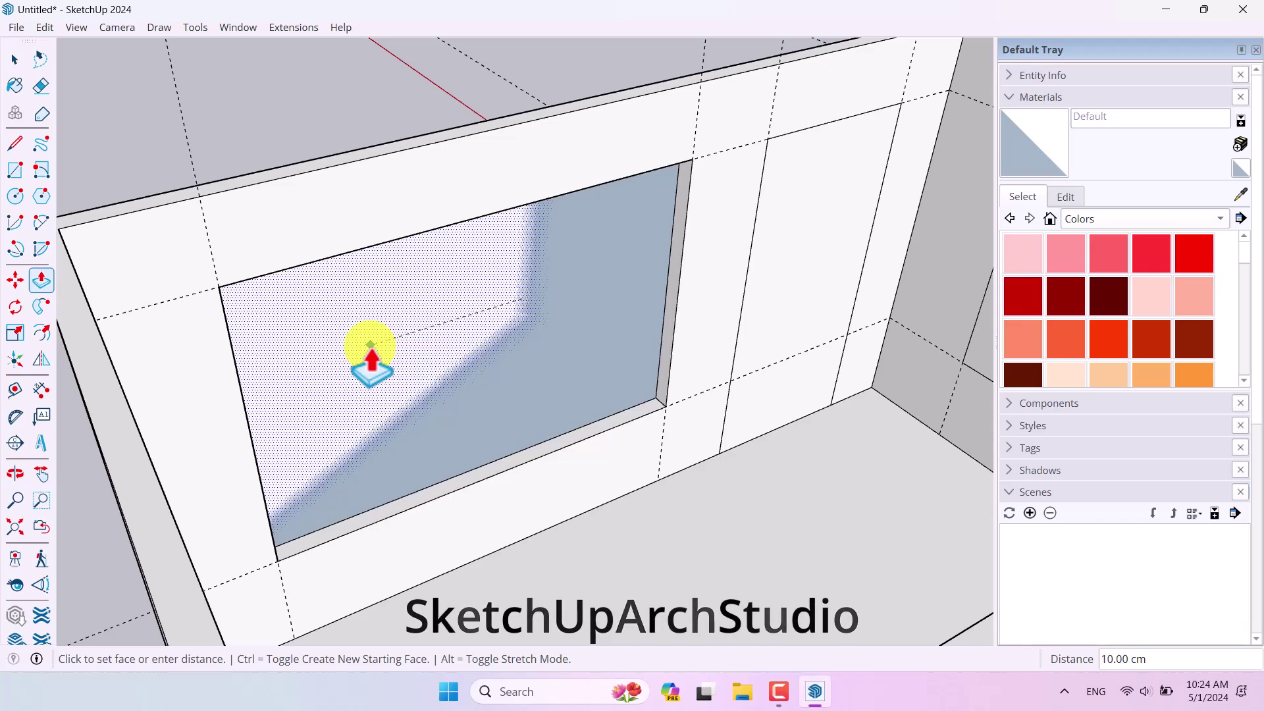
click(371, 345)
Push/Pull the door rectangle on the long wall and the window rectangle on the short wall 10 cm to cut both openings.
middle_drag(371, 356, 578, 184)
scroll(763, 276, up, 3)
scroll(578, 185, up, 2)
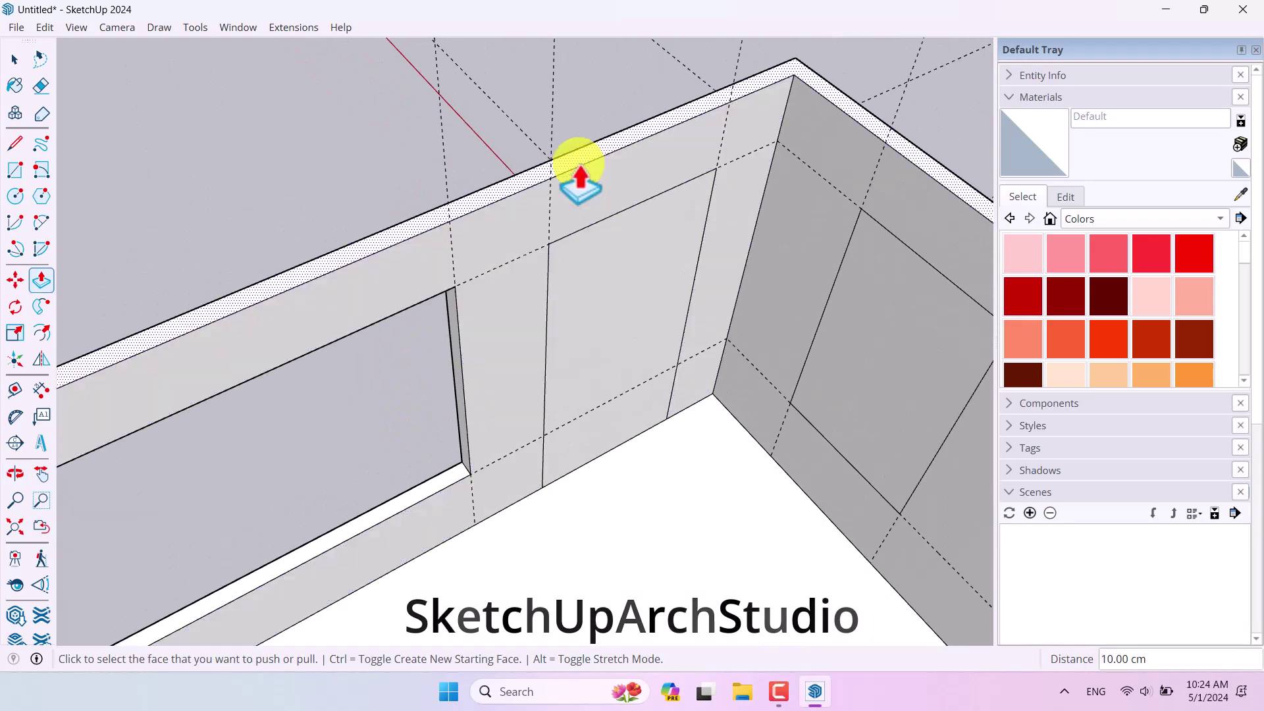
scroll(310, 332, down, 2)
middle_drag(310, 333, 409, 217)
scroll(487, 327, up, 1)
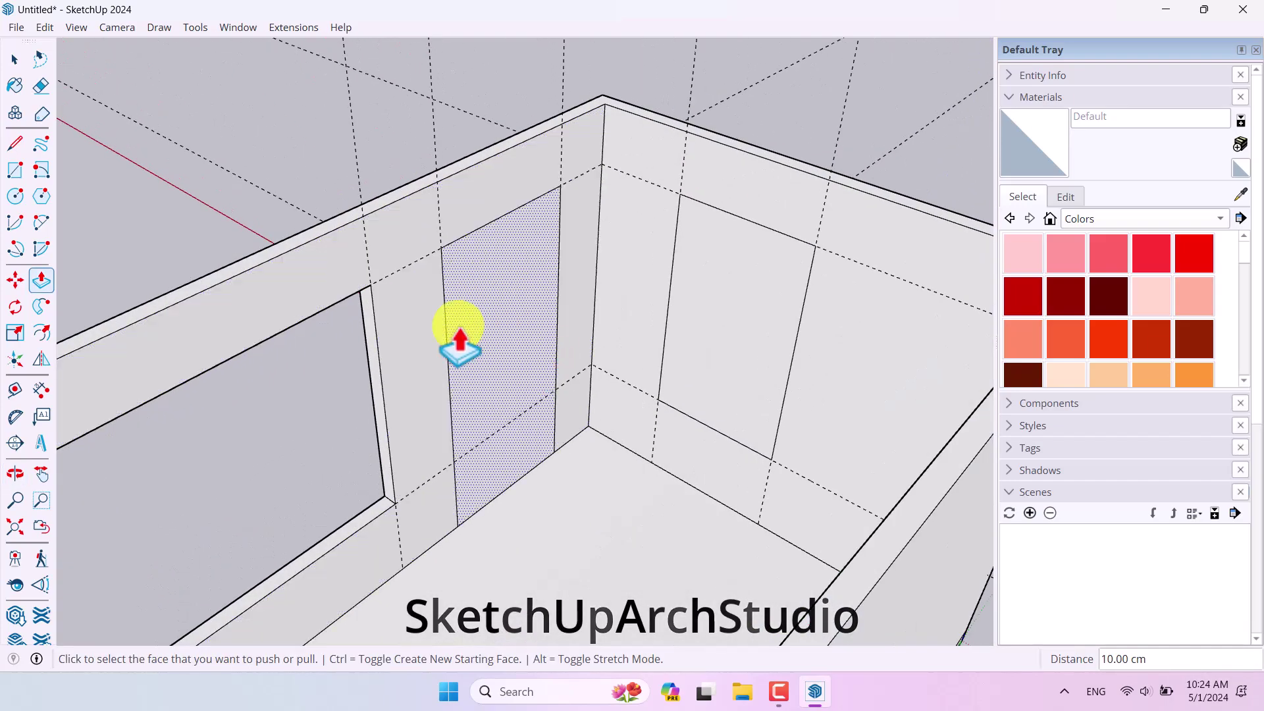
double_click(521, 329)
double_click(691, 329)
Select and delete all construction guides surrounding the room model.
scroll(642, 329, down, 5)
middle_drag(642, 330, 768, 327)
key(space)
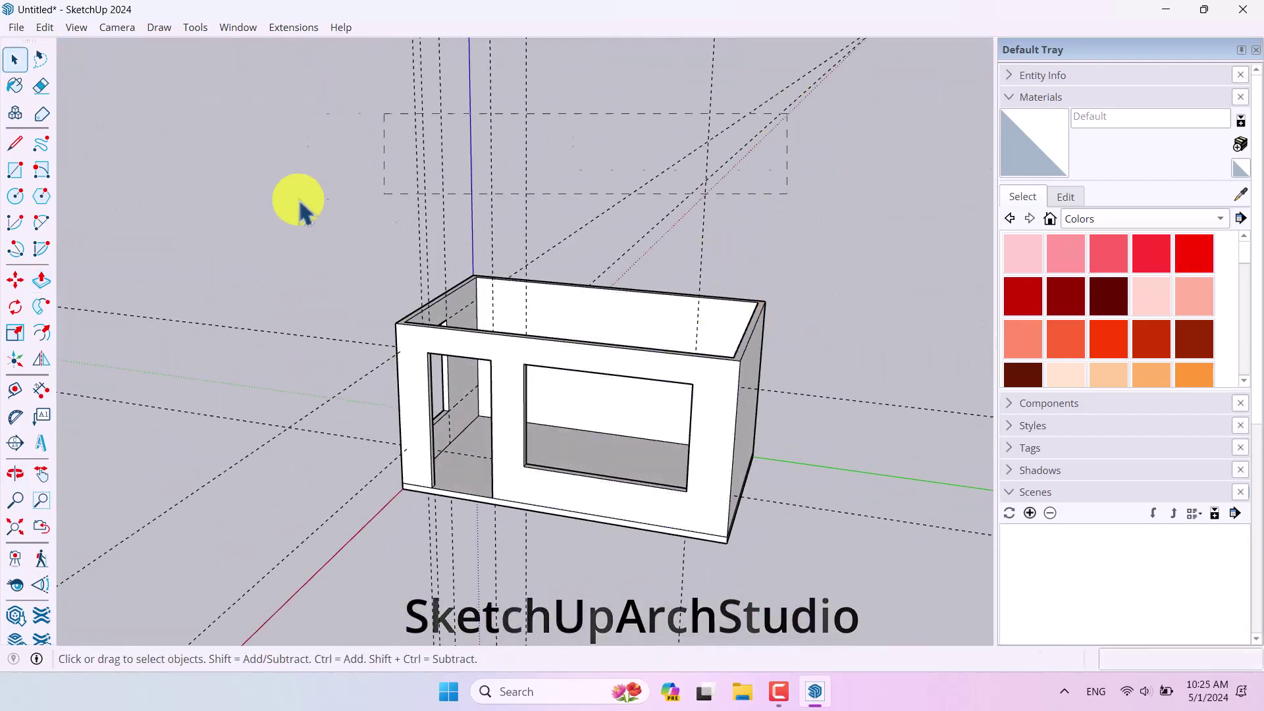
scroll(214, 216, down, 3)
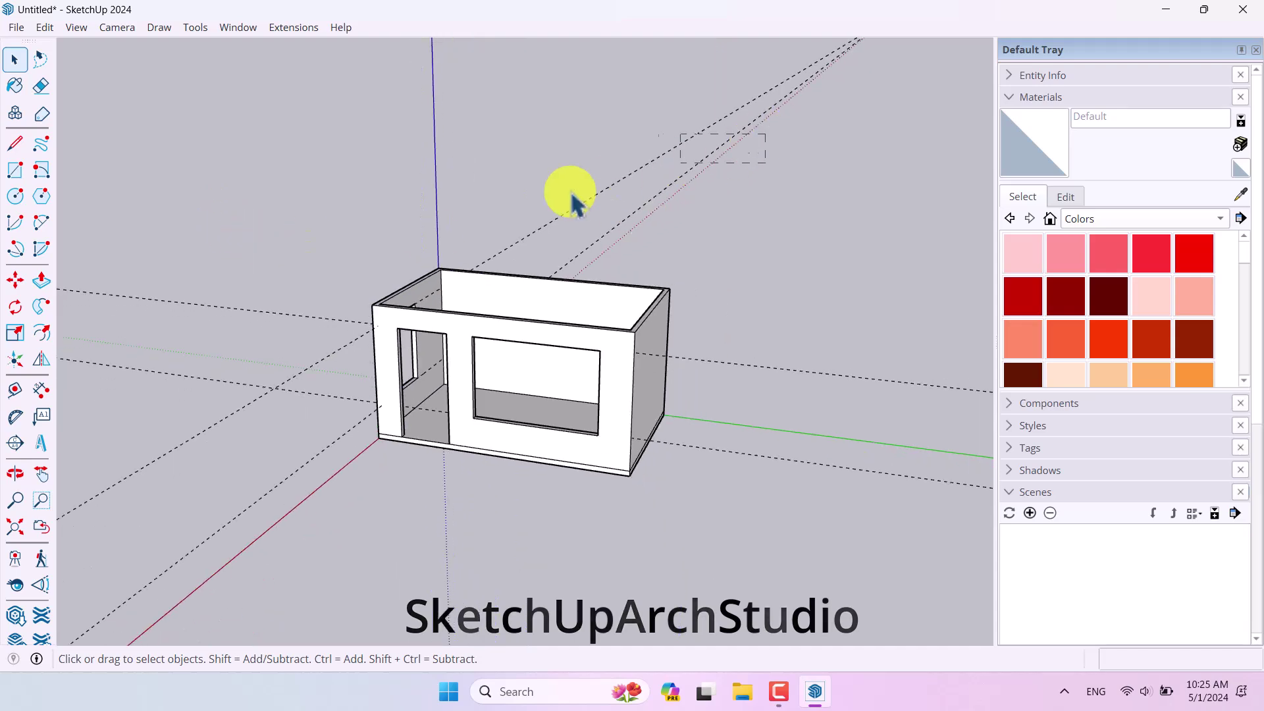
middle_drag(603, 491, 809, 297)
middle_drag(577, 421, 805, 461)
scroll(495, 381, up, 5)
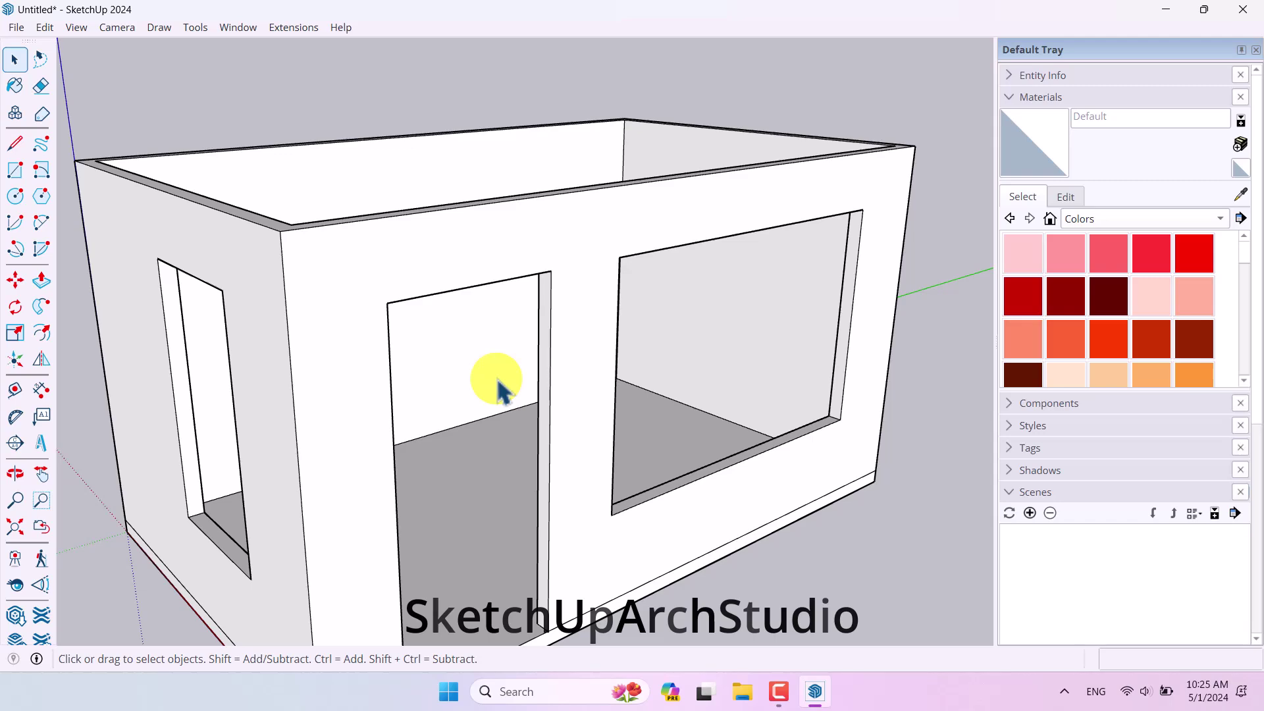
Save the model to the Desktop as "Basic 3d Model" in SketchUp Models (*.skp) format.
key(ctrl+s)
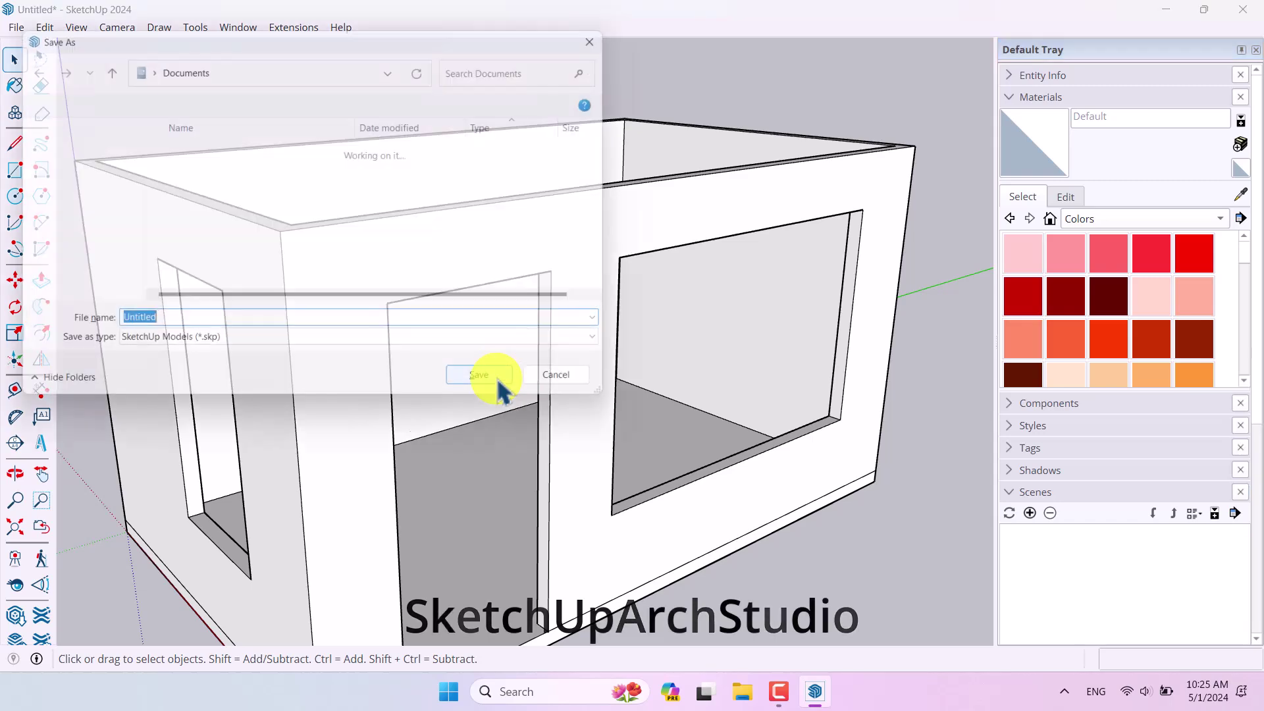
click(149, 71)
click(157, 88)
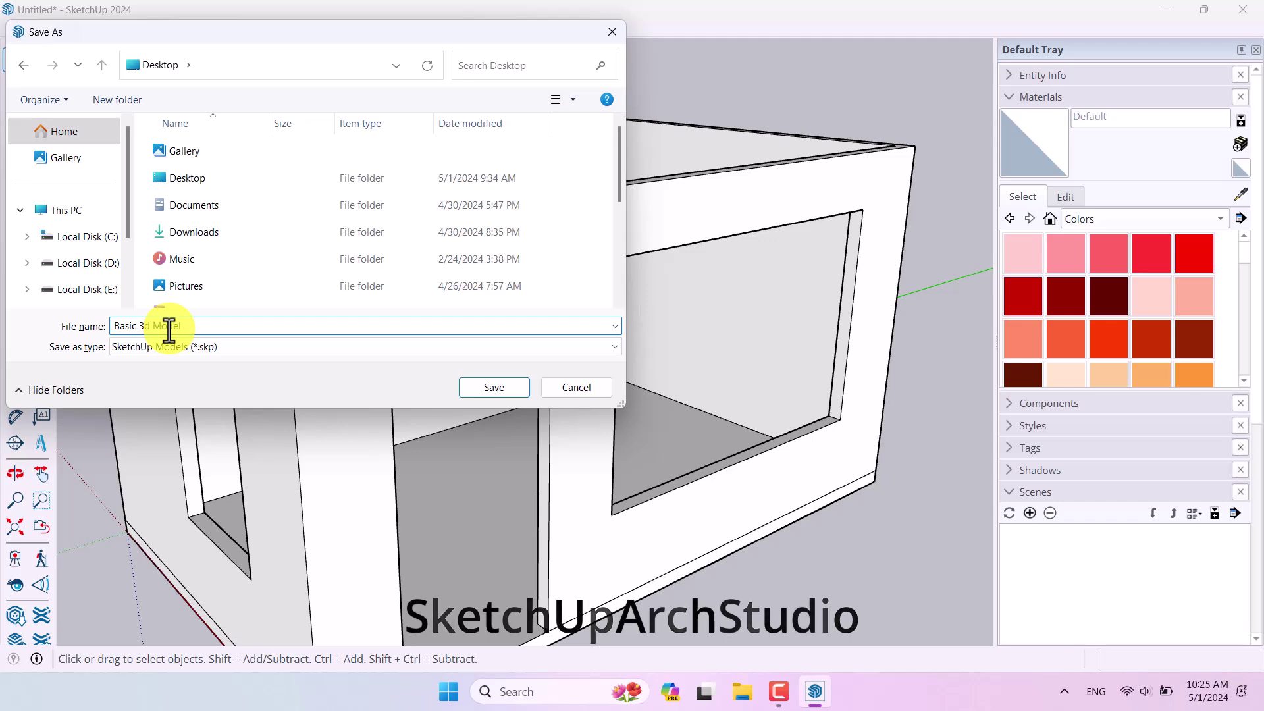
click(477, 387)
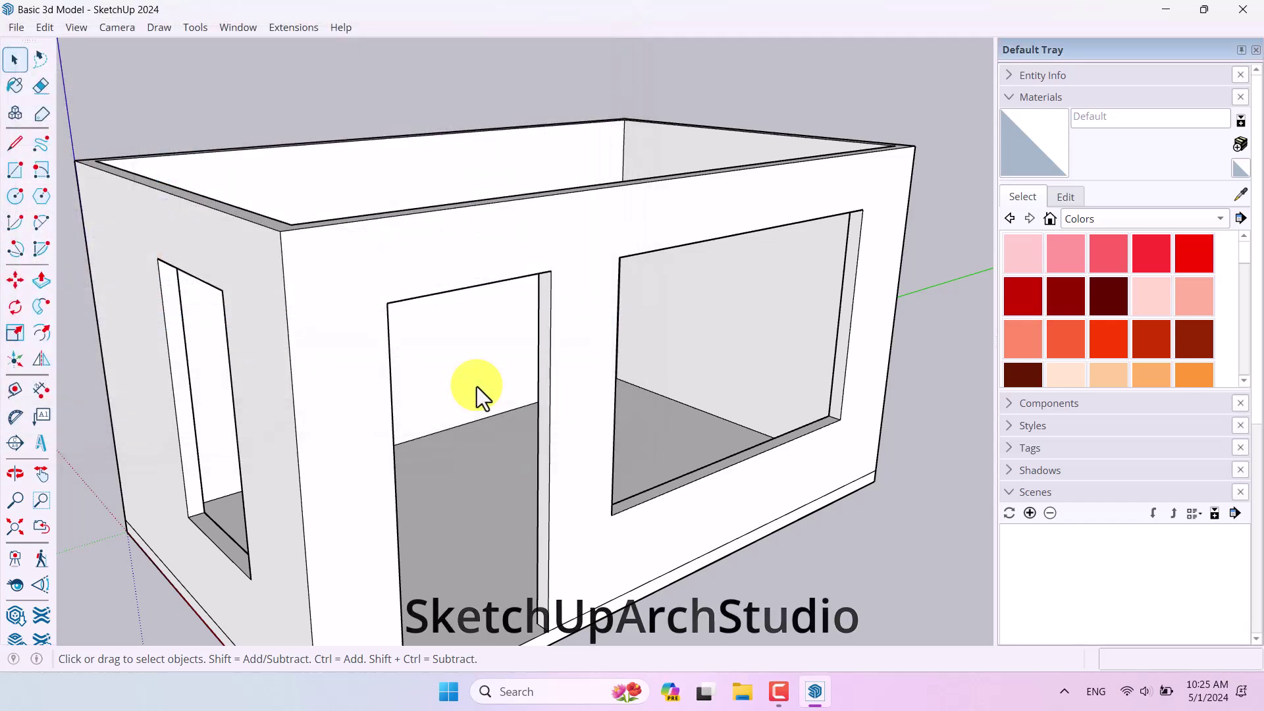
Collapse the Materials and Scenes sections and close the Default Tray.
scroll(477, 385, down, 5)
middle_drag(553, 349, 607, 405)
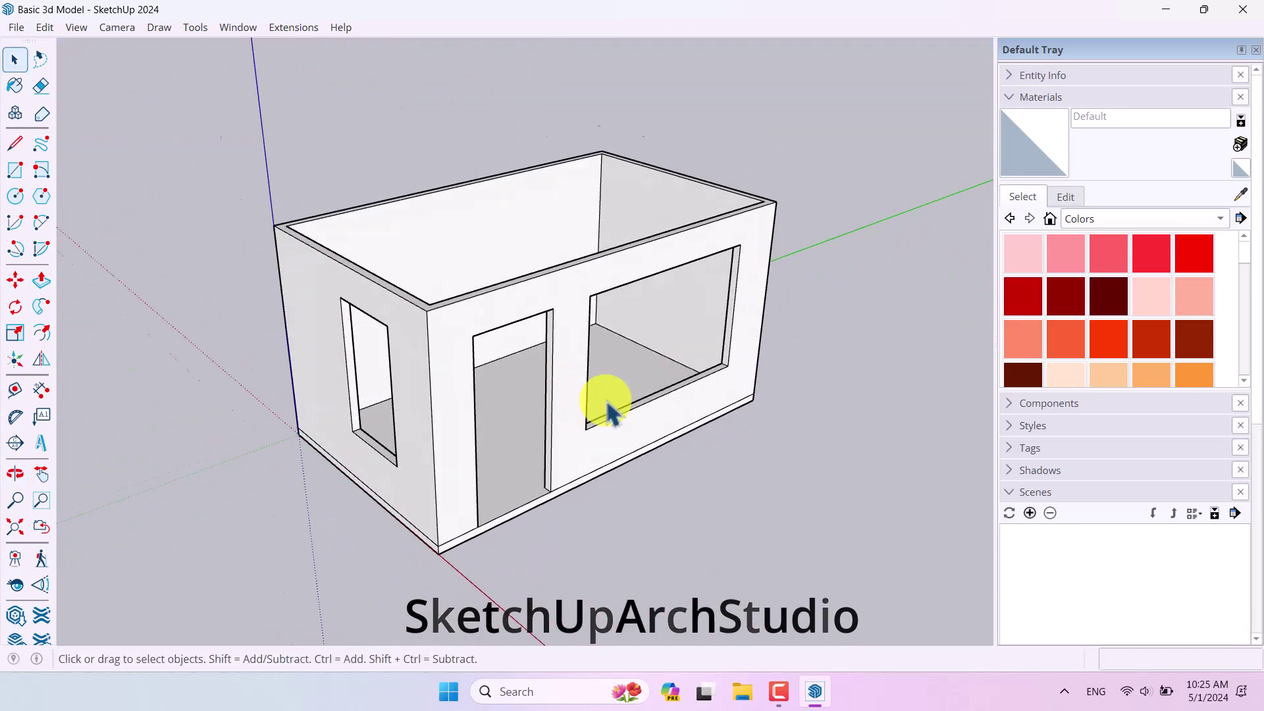
scroll(607, 405, up, 3)
click(1081, 97)
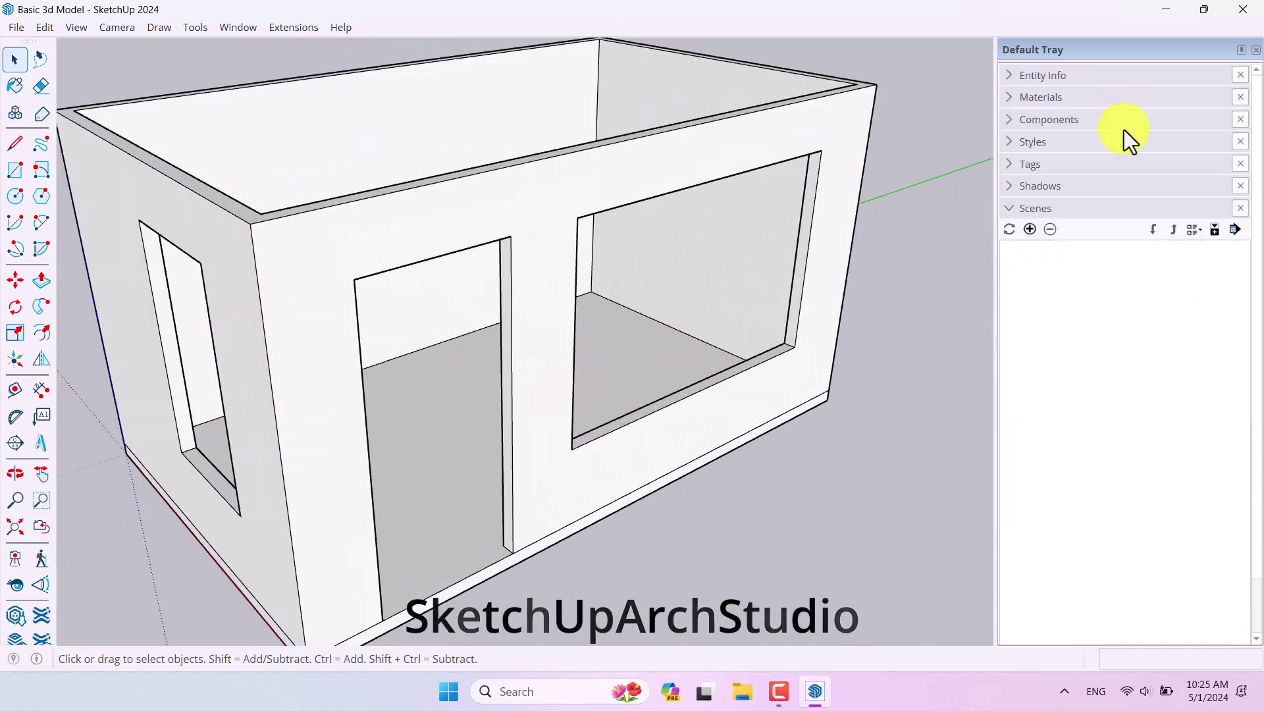
click(1031, 209)
click(1256, 50)
Open 3D Warehouse and search it for "Window".
scroll(604, 400, down, 4)
middle_drag(604, 400, 592, 395)
scroll(615, 388, up, 2)
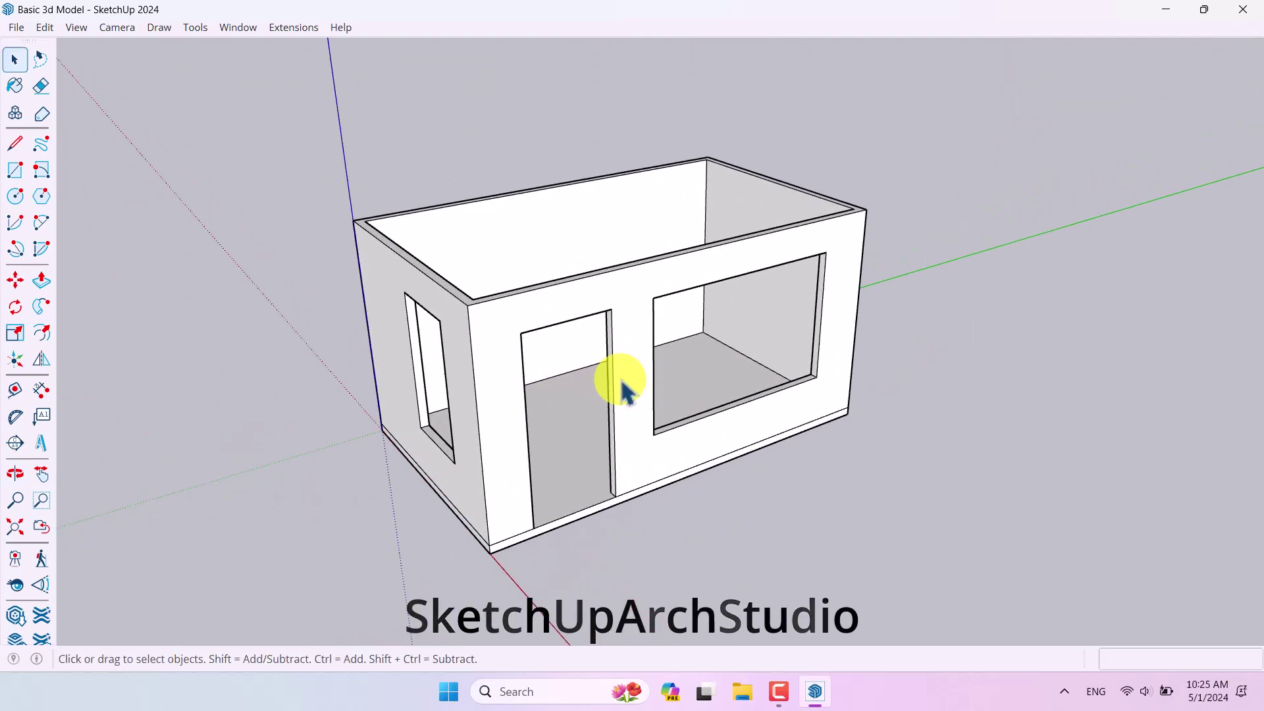
click(24, 625)
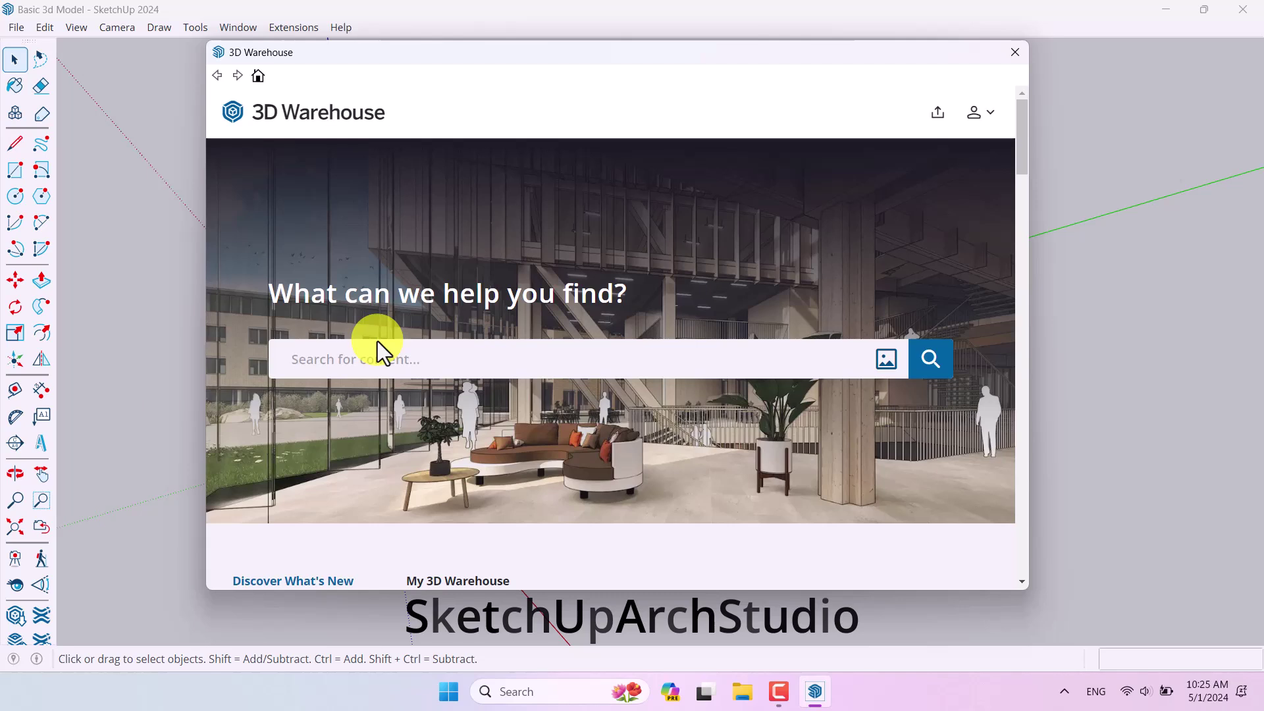
text(q)
key(BackSpace)
text(WQ)
key(BackSpace)
text(indow)
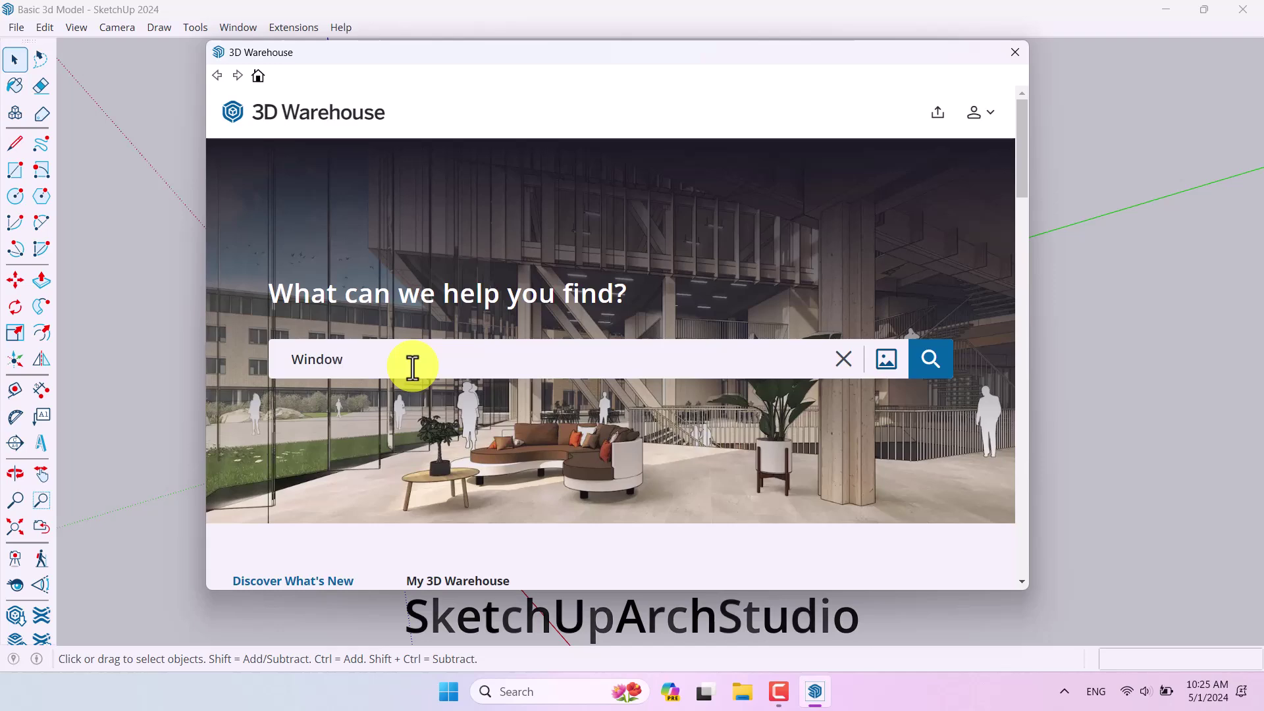
key(Return)
Load the 29 KB black grid-framed Window model directly into the room model and place it at the wide opening's lower corner near the door.
scroll(757, 349, down, 3)
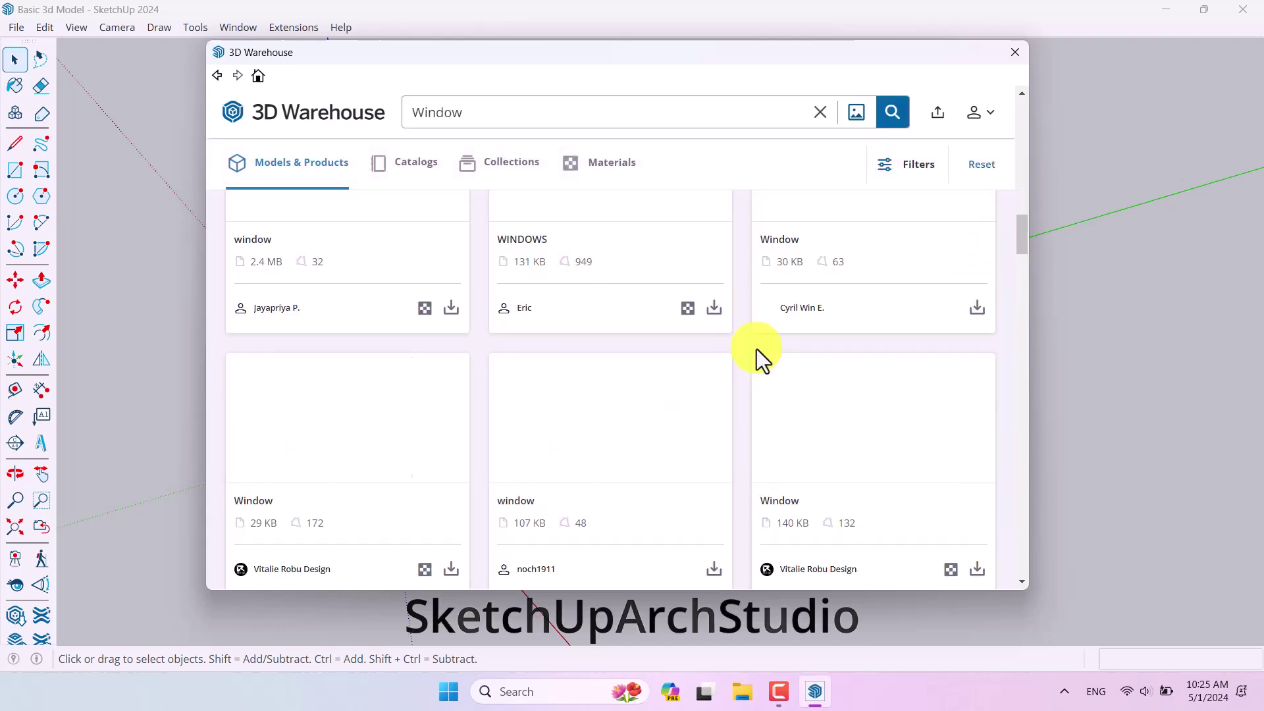
scroll(623, 325, up, 10)
scroll(625, 325, down, 11)
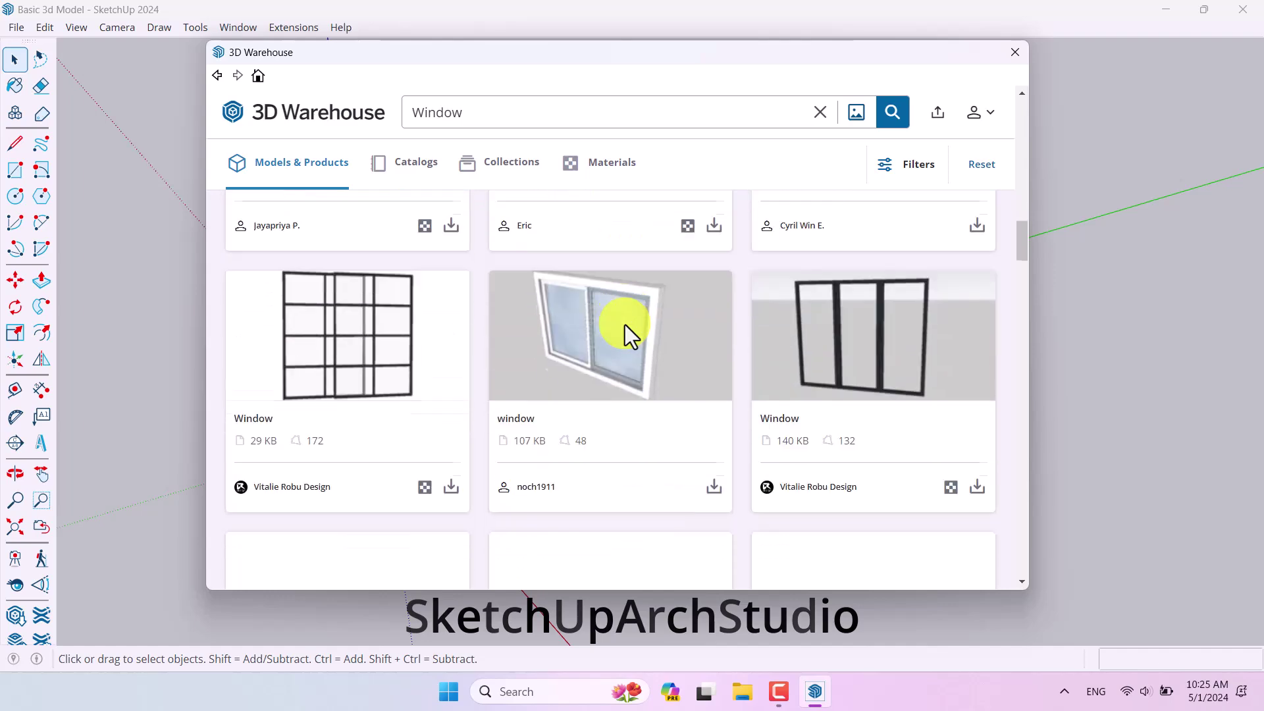
scroll(418, 342, down, 2)
scroll(417, 339, up, 5)
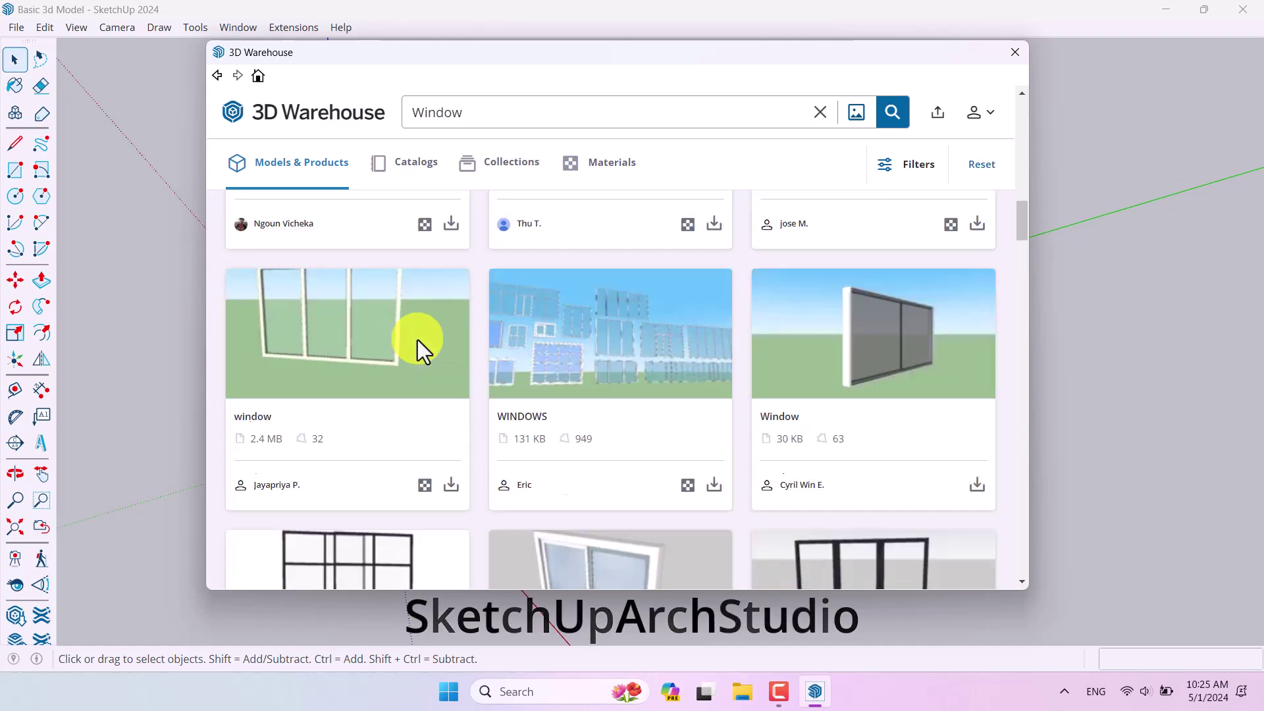
scroll(424, 350, up, 10)
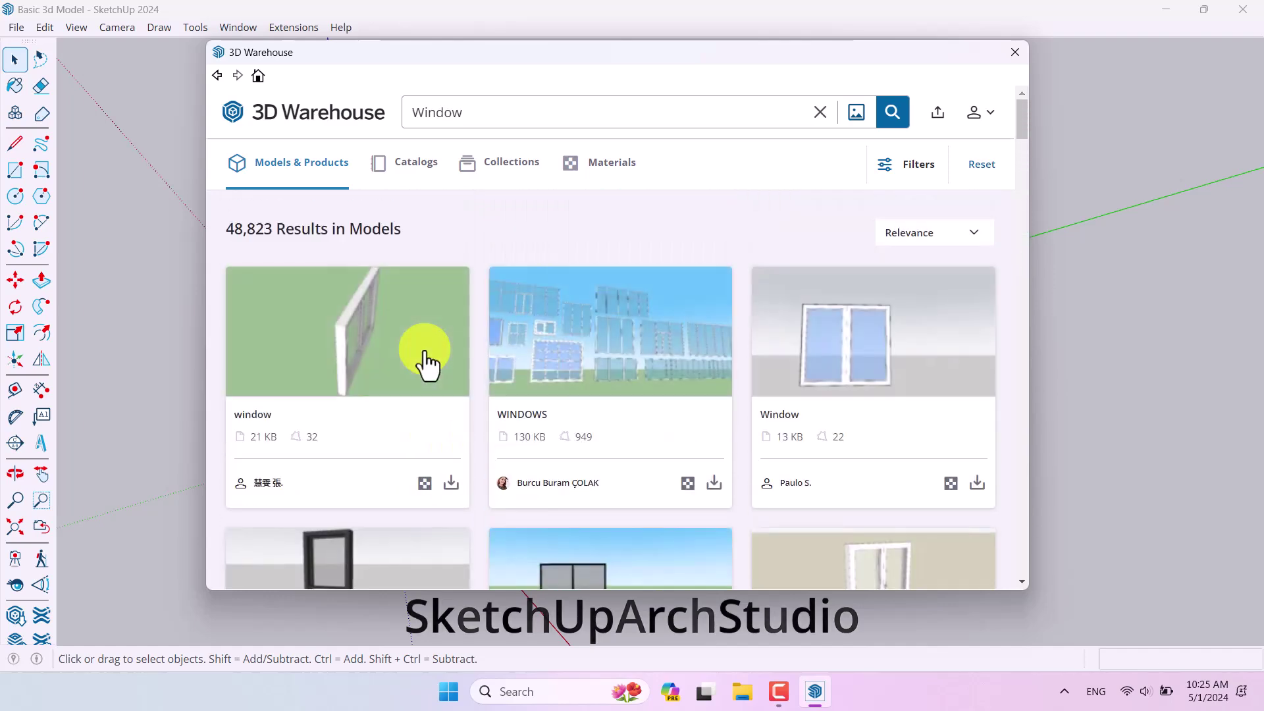
scroll(657, 325, down, 7)
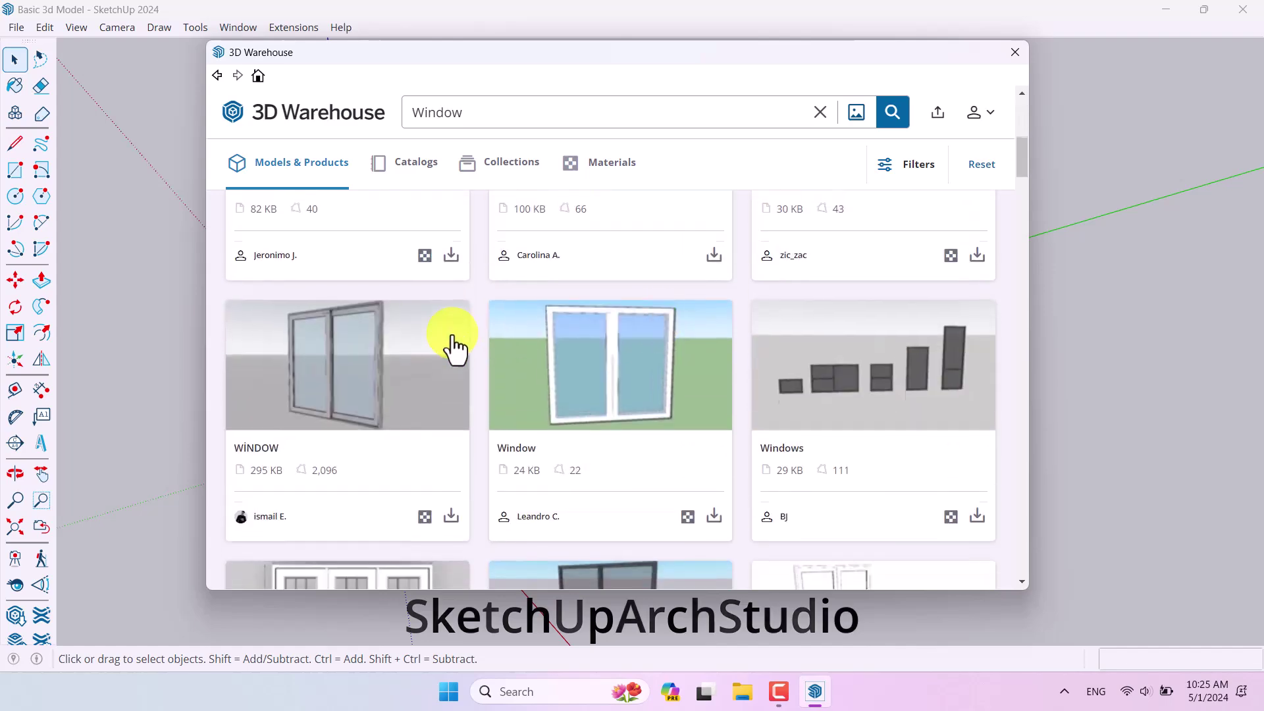
scroll(452, 337, down, 8)
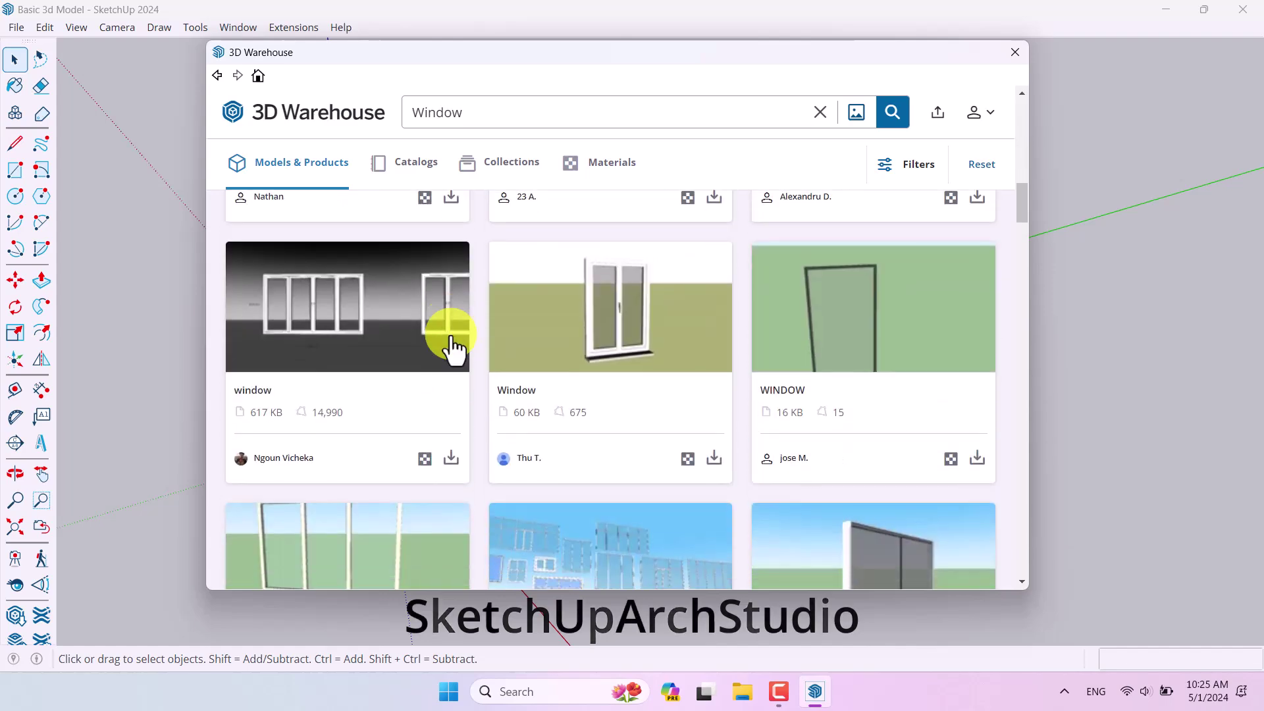
scroll(452, 342, down, 7)
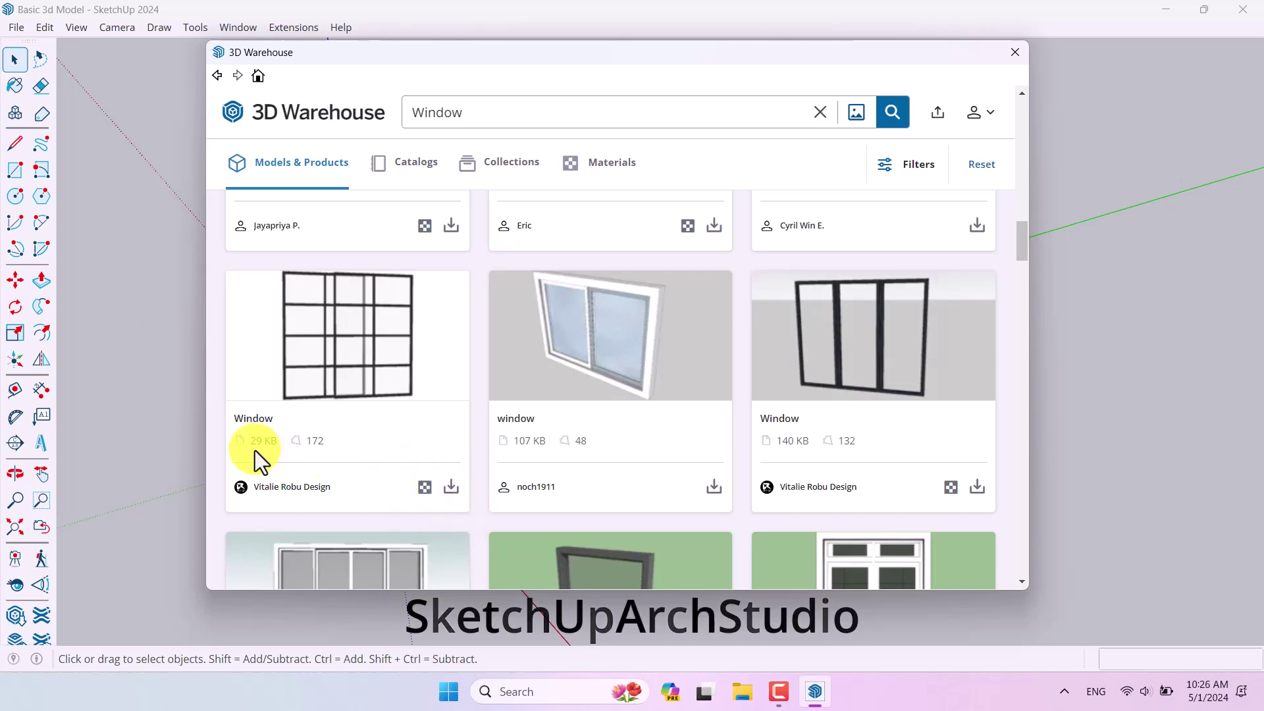
click(451, 487)
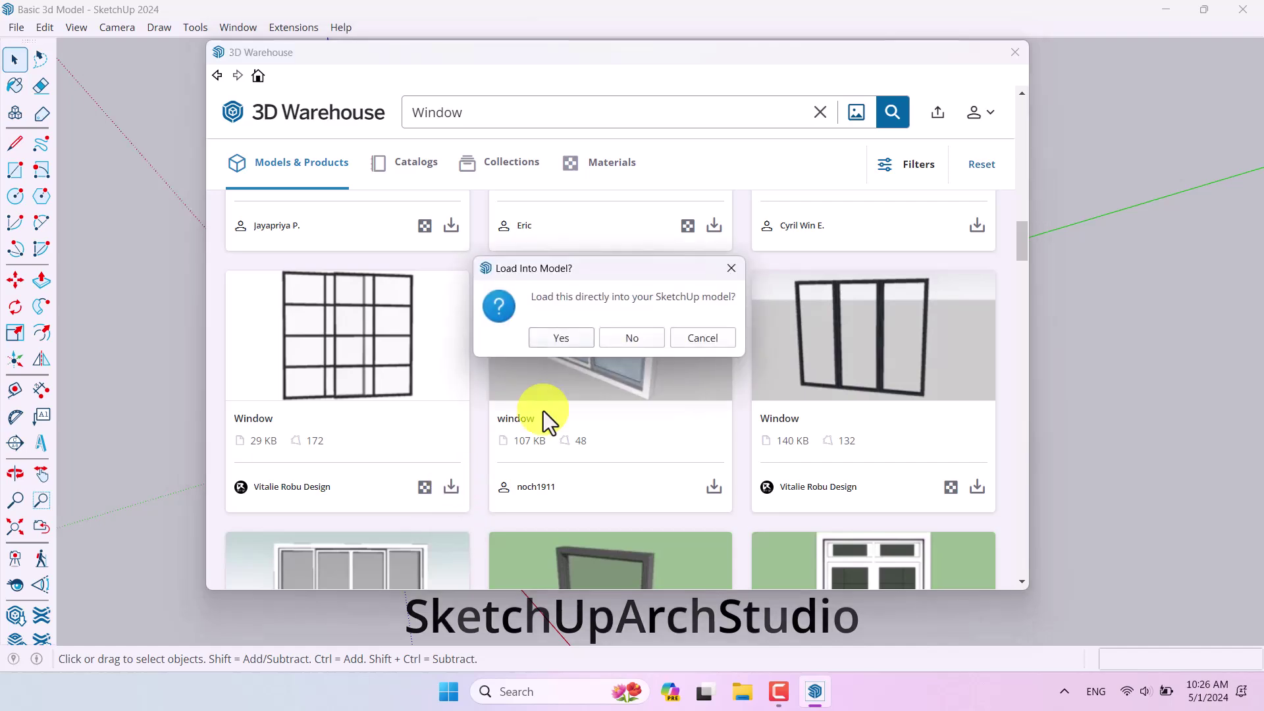
click(578, 333)
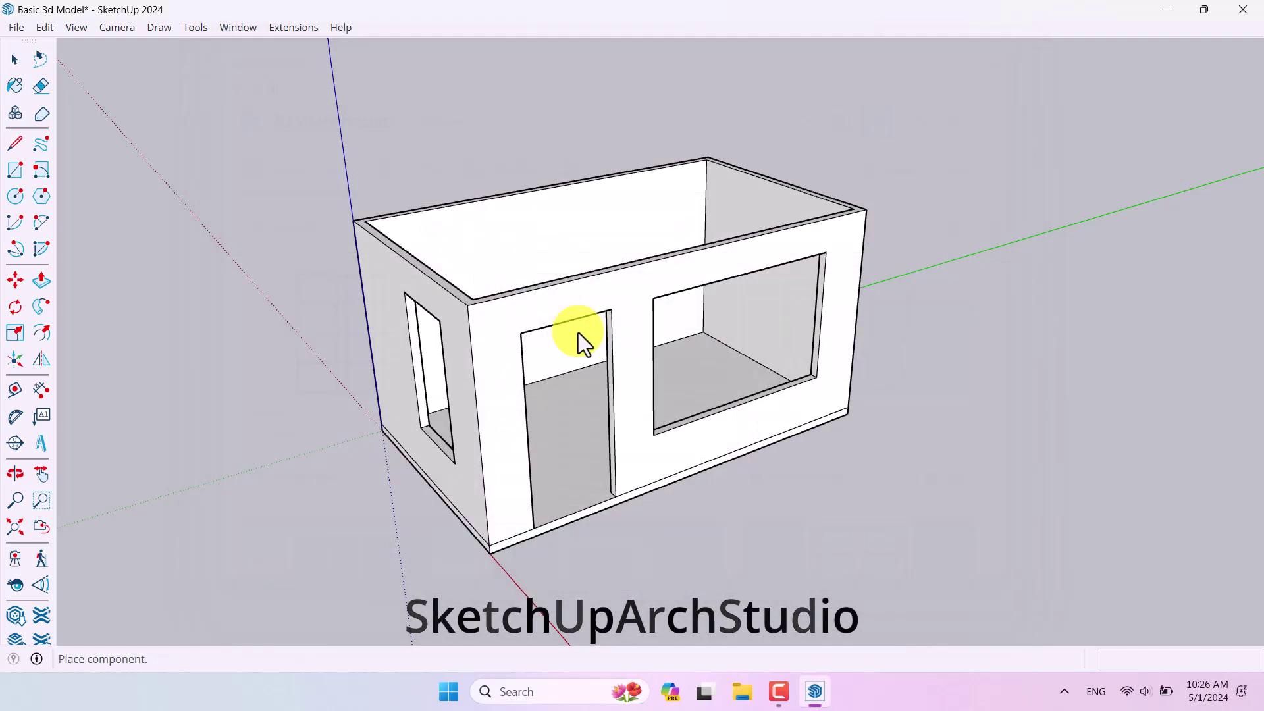
click(654, 434)
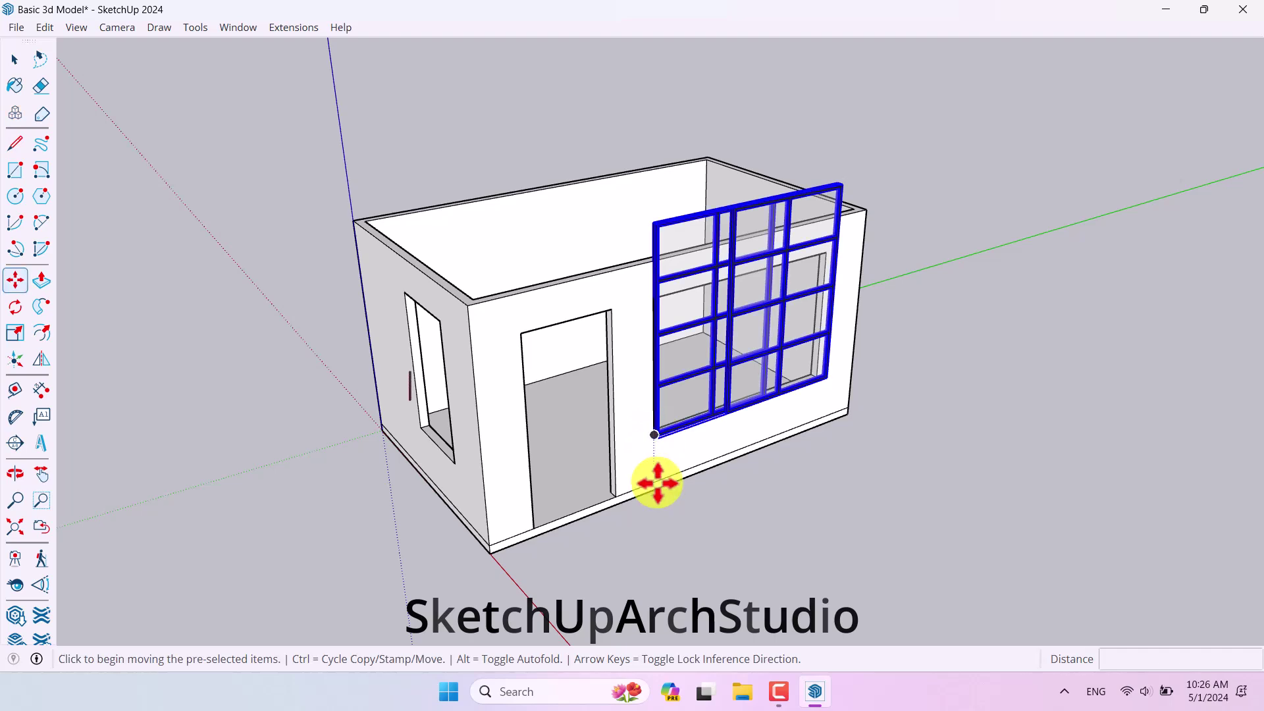
Move the window by its bottom corner so it snaps to the lower corner of the wide opening.
scroll(783, 349, up, 4)
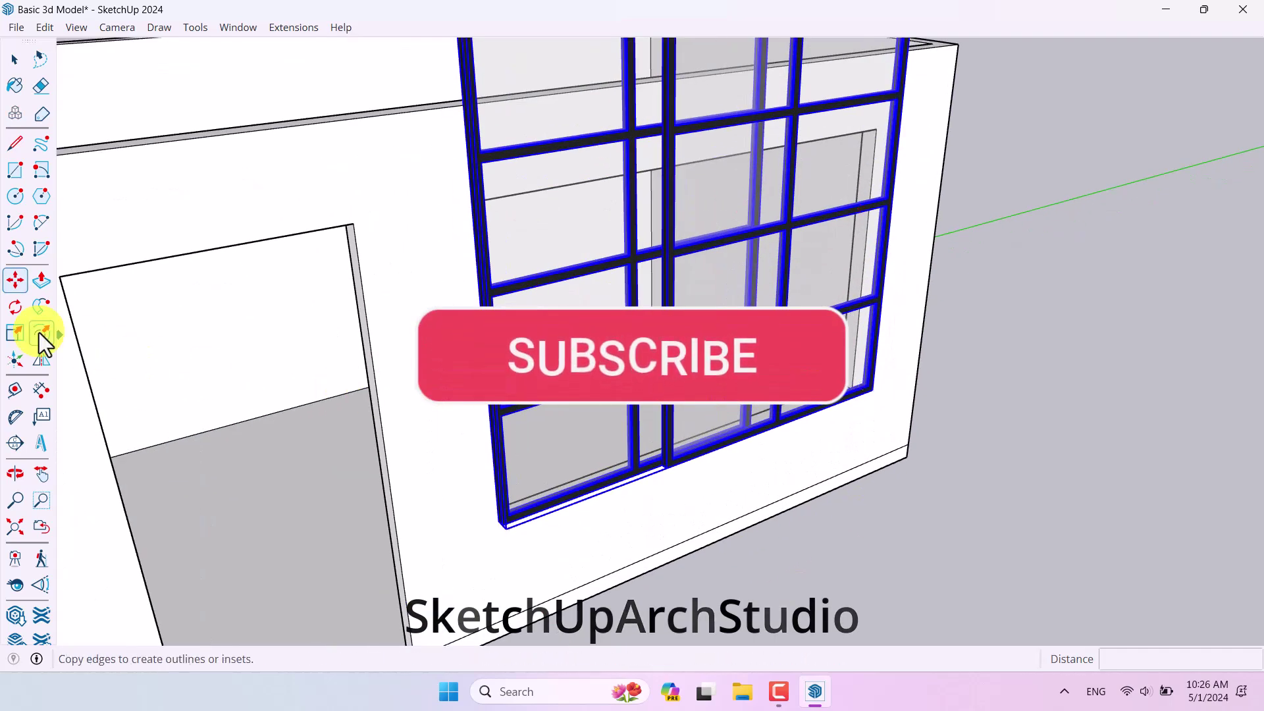
middle_drag(502, 510, 256, 629)
scroll(387, 513, up, 6)
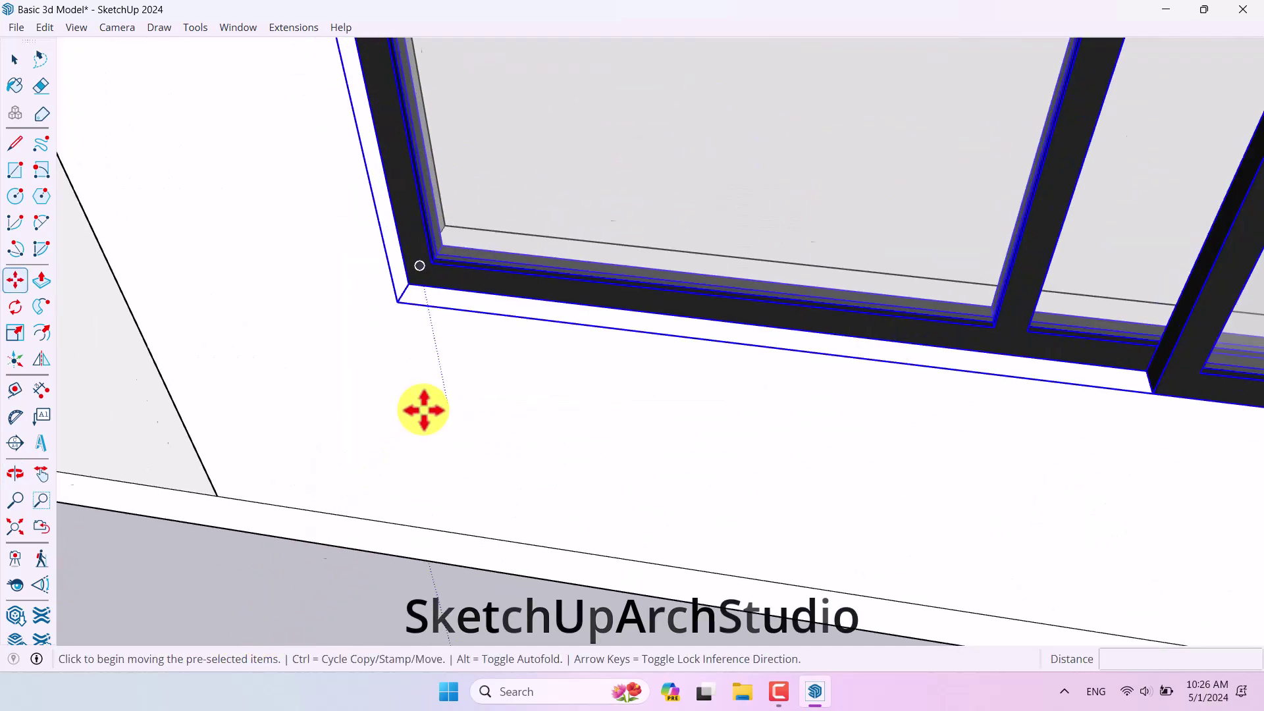
click(395, 287)
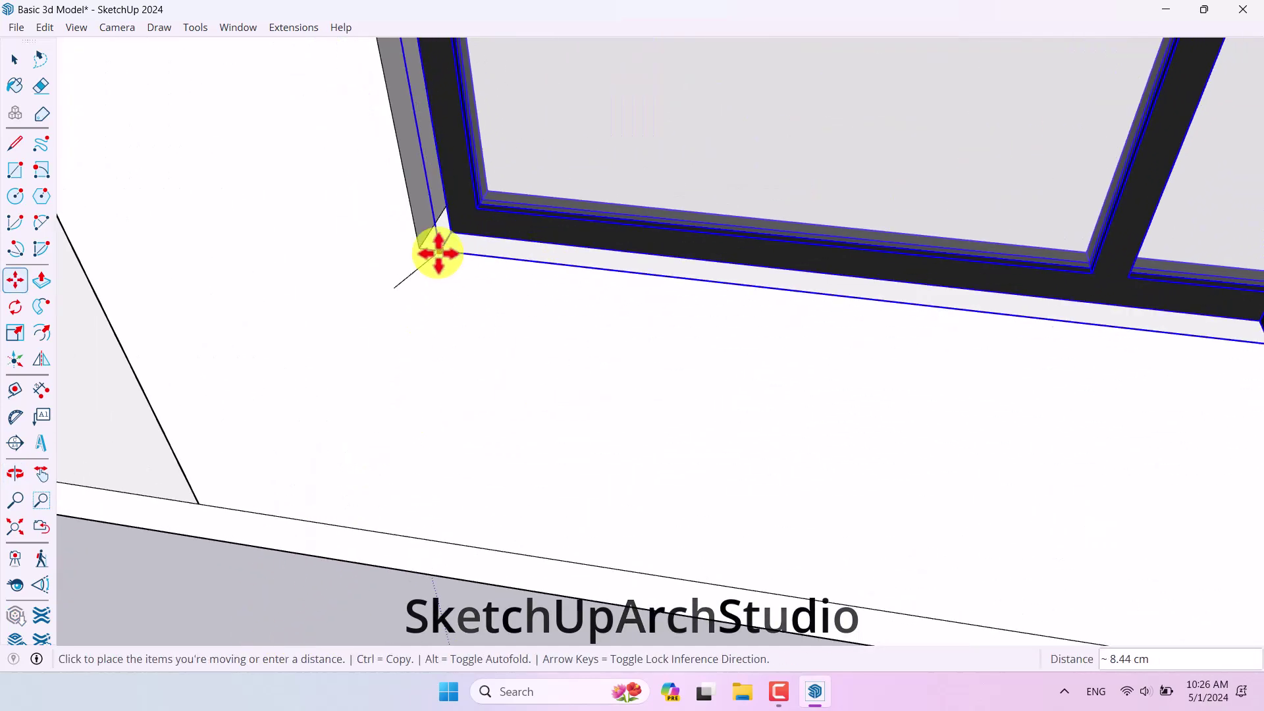
click(424, 245)
scroll(530, 464, down, 8)
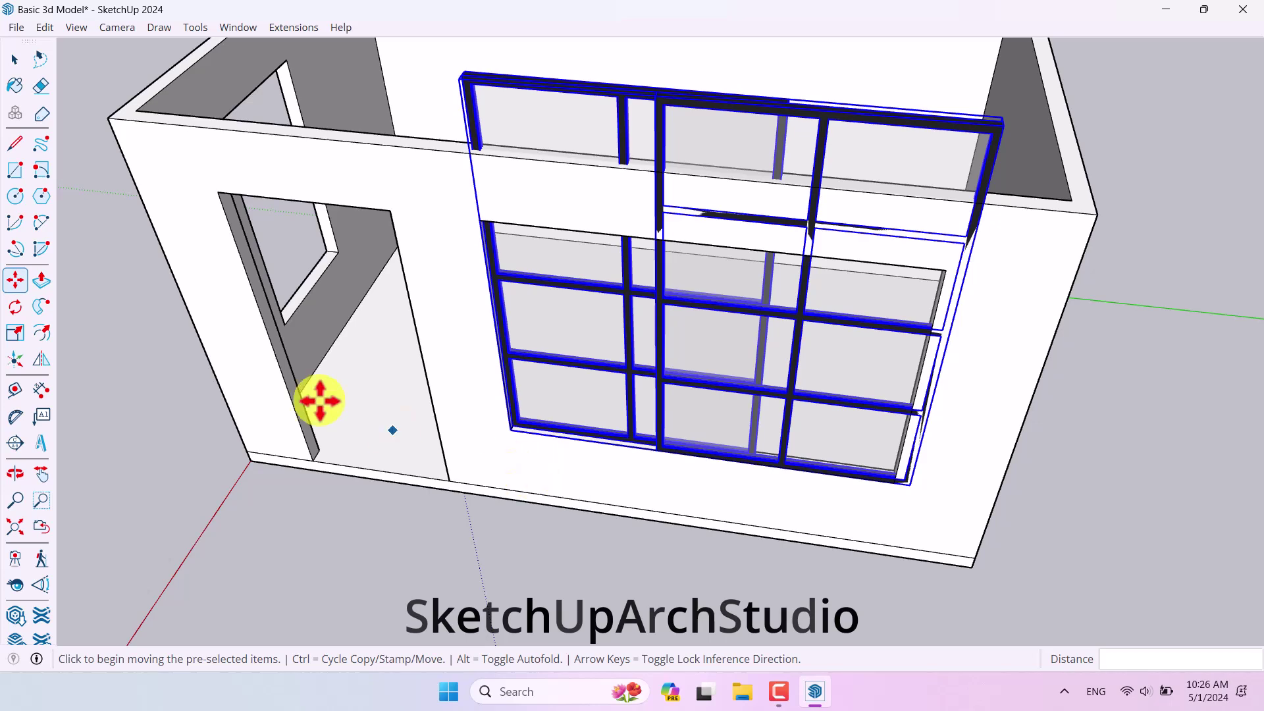
Scale the window's height along the blue axis to about 0.65 so its top meets the head of the opening.
click(15, 333)
scroll(725, 166, up, 5)
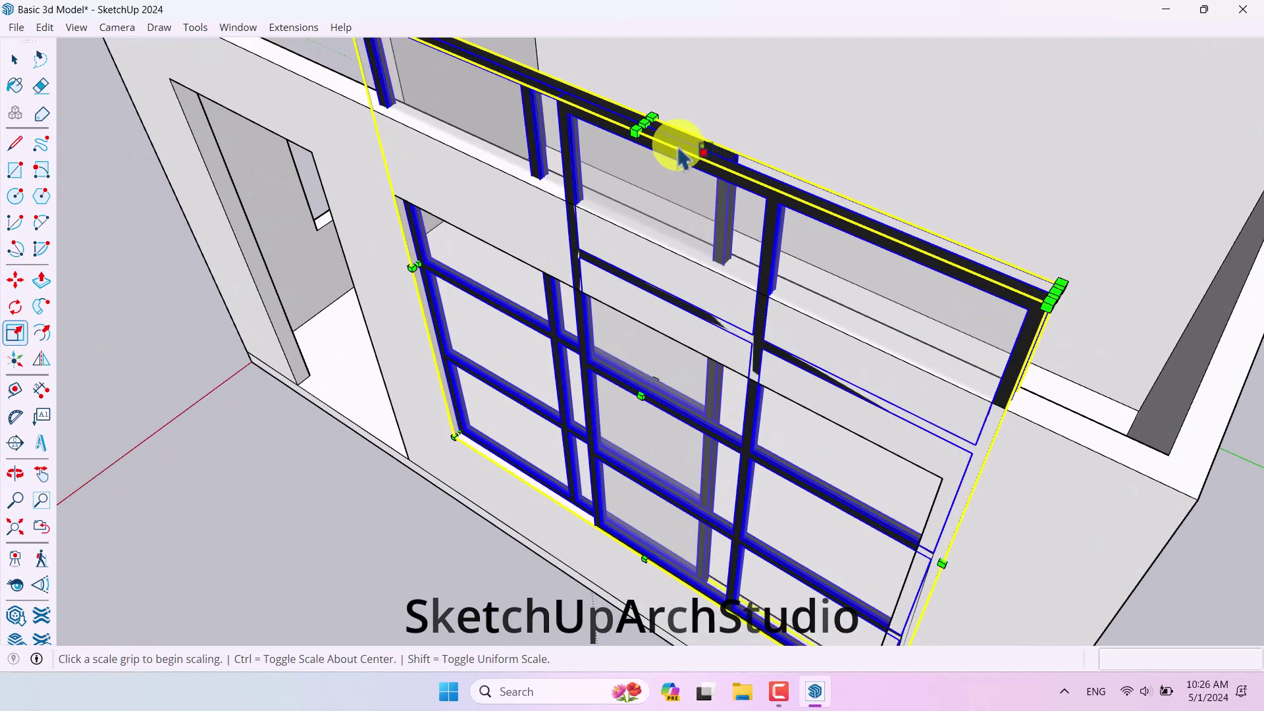
click(650, 127)
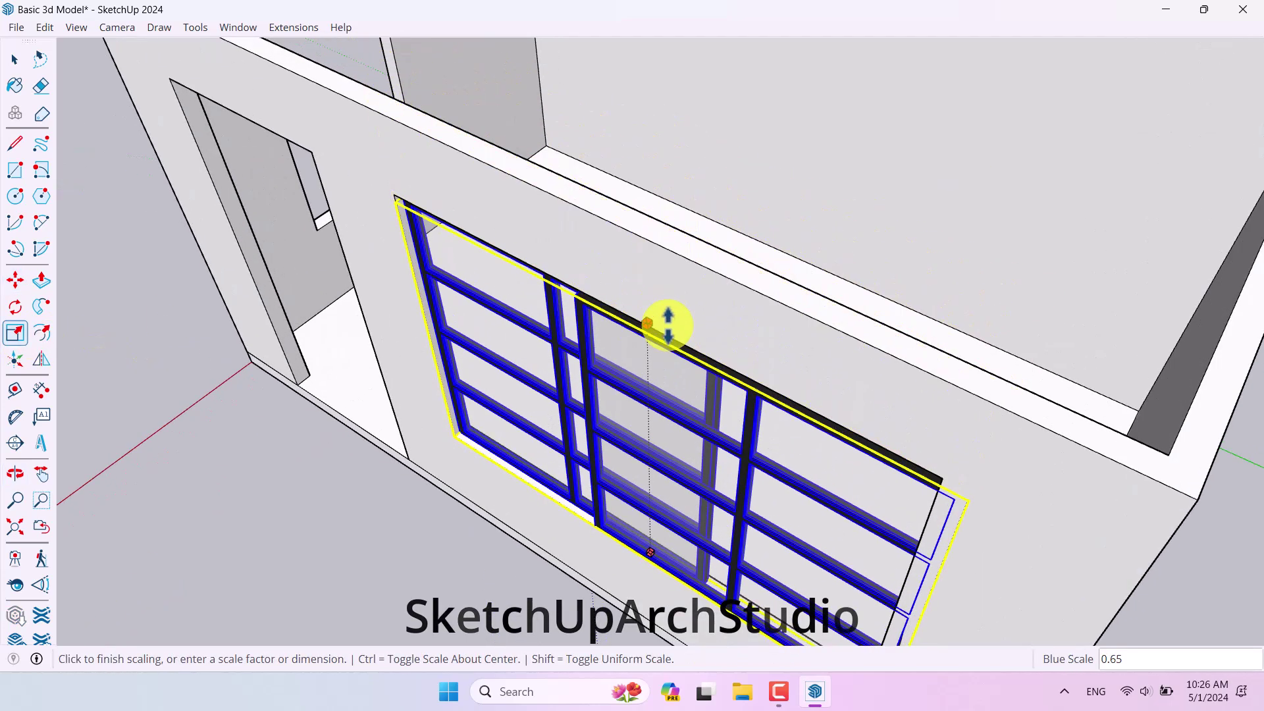
click(673, 341)
Scale the window's width along the green axis to about 0.96 to fit the far side of the opening.
scroll(721, 290, down, 2)
middle_drag(724, 290, 816, 299)
scroll(887, 469, up, 3)
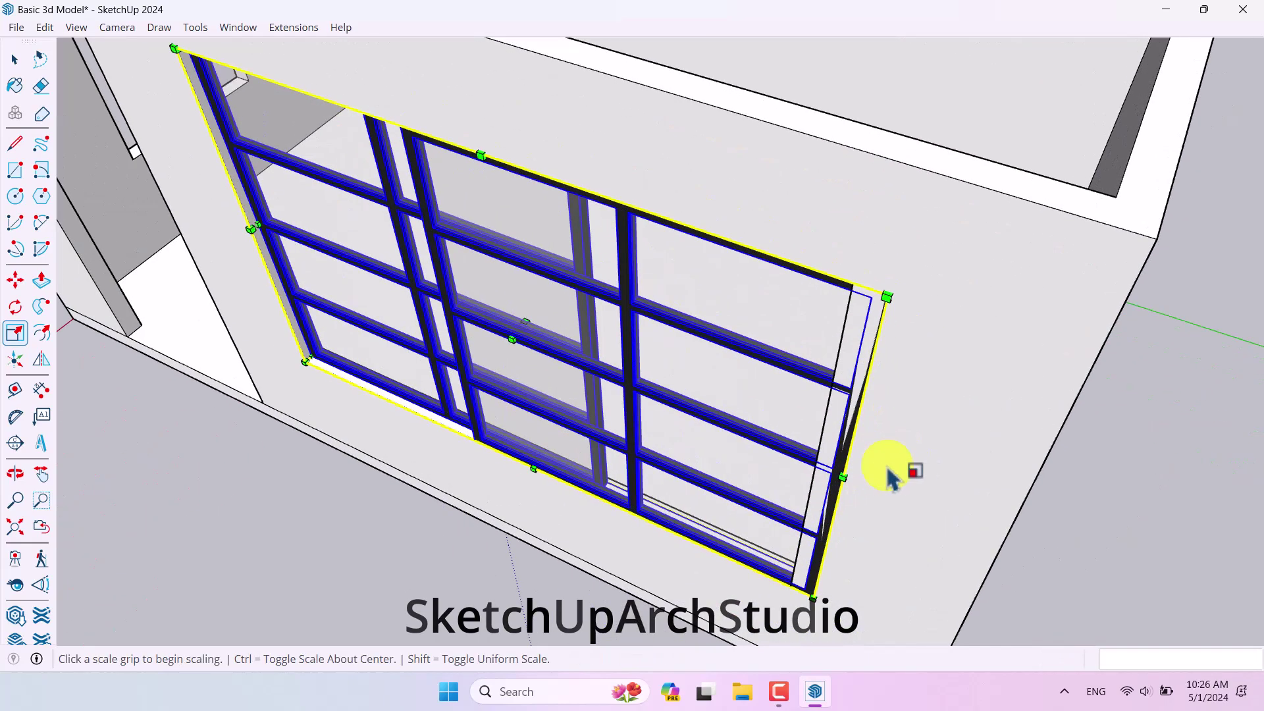
click(844, 470)
click(828, 407)
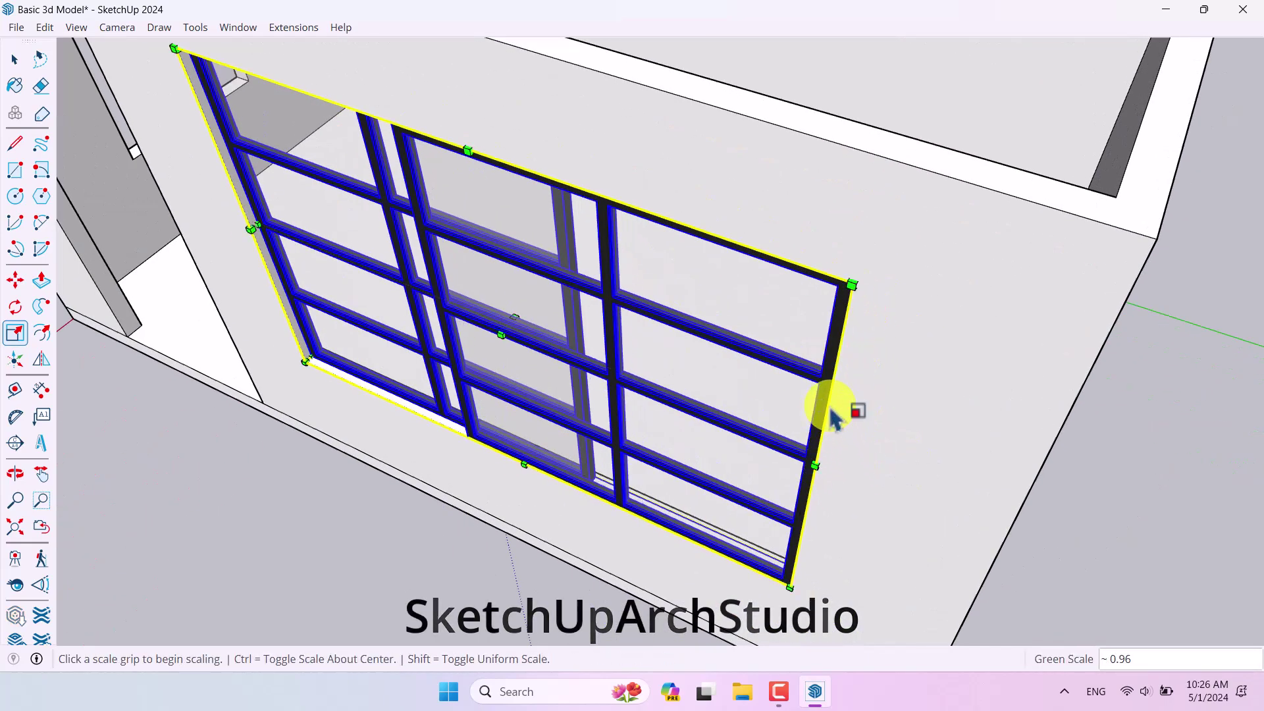
Adjust the window's depth by scaling it along the red axis from inside the room, and clear the selection.
scroll(905, 393, down, 3)
middle_drag(905, 394, 338, 474)
scroll(563, 276, up, 4)
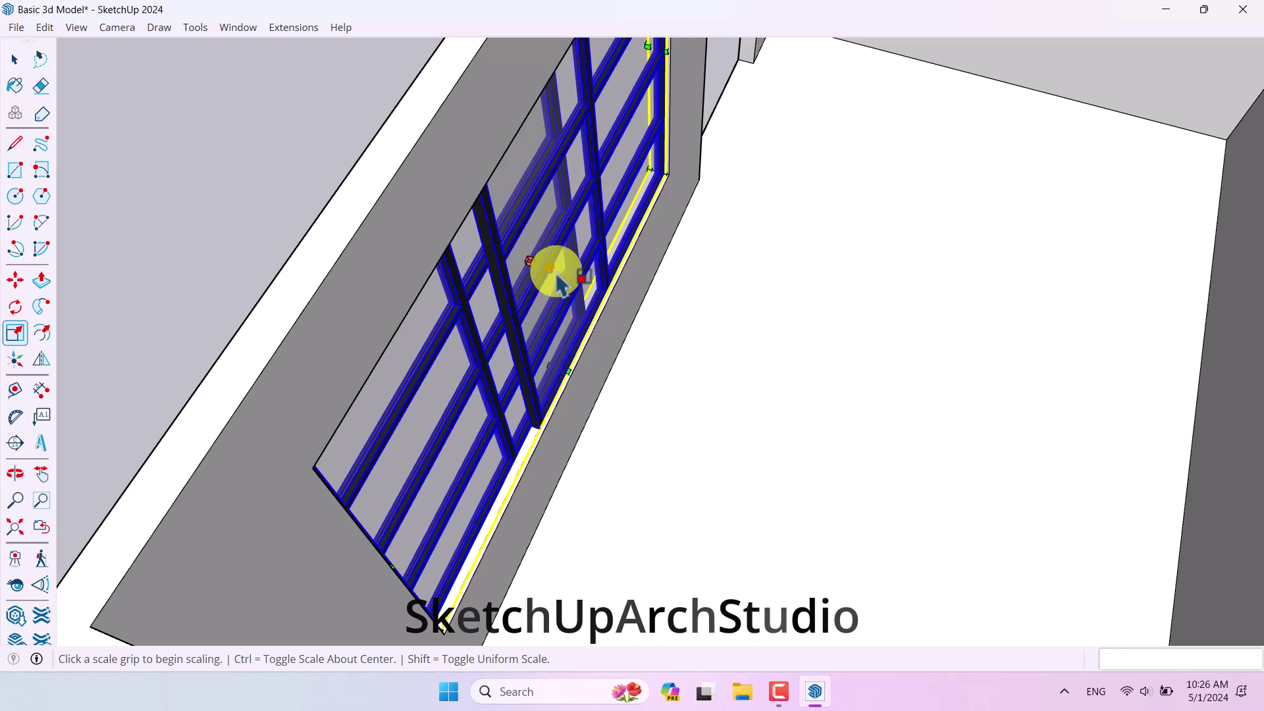
click(551, 269)
click(445, 114)
scroll(856, 363, down, 3)
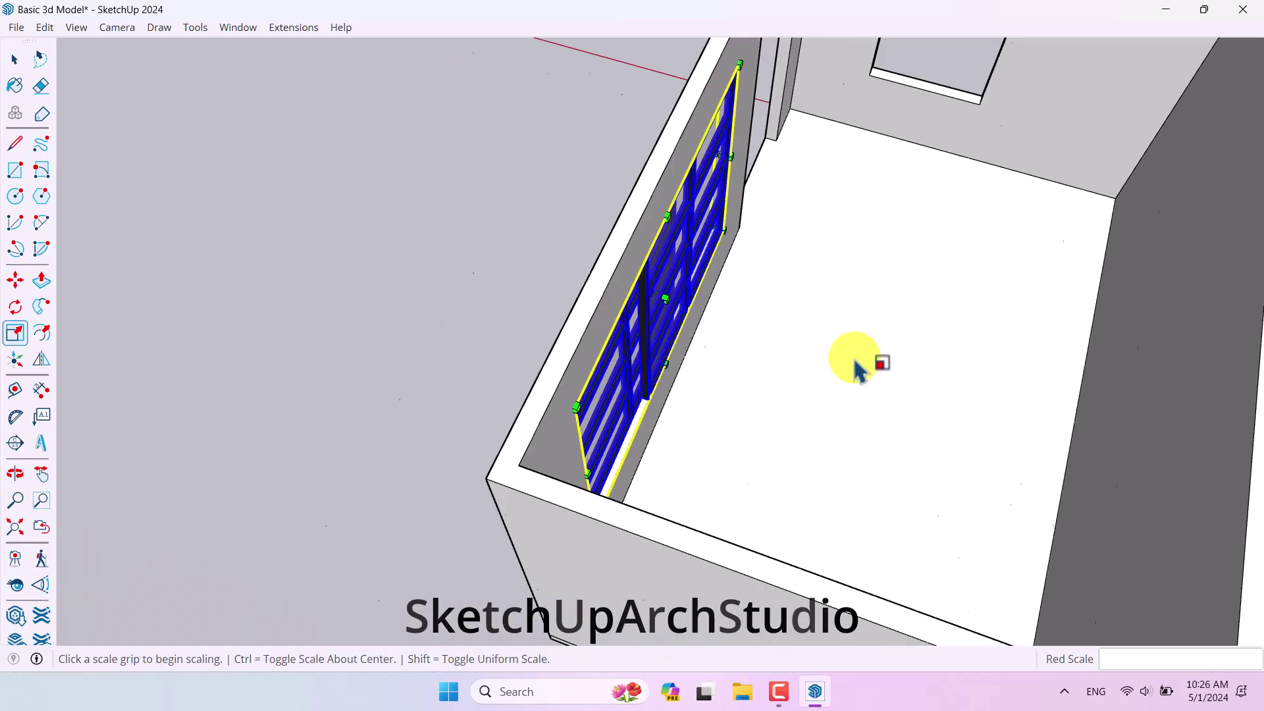
middle_drag(856, 362, 281, 327)
key(space)
click(824, 229)
Copy the window from the wide opening about 495 cm along the green axis, out in front of the end wall.
middle_drag(824, 229, 579, 416)
scroll(756, 327, down, 4)
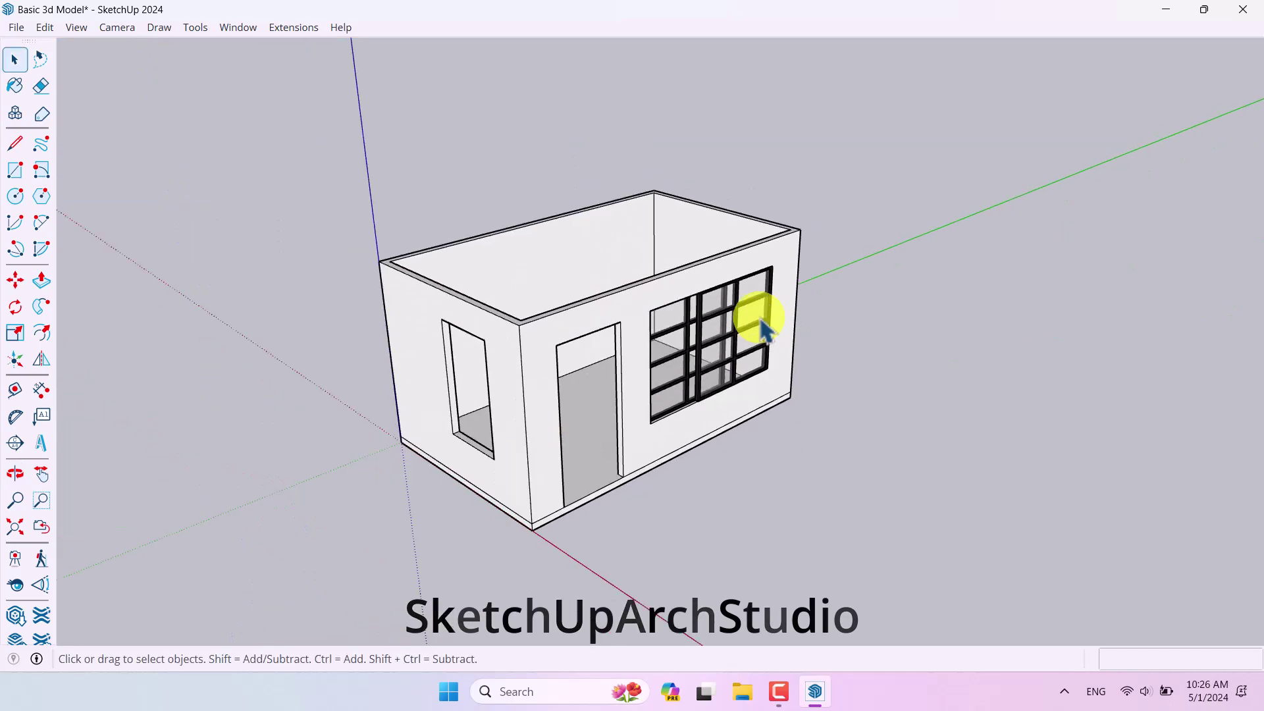
scroll(669, 360, up, 3)
click(733, 371)
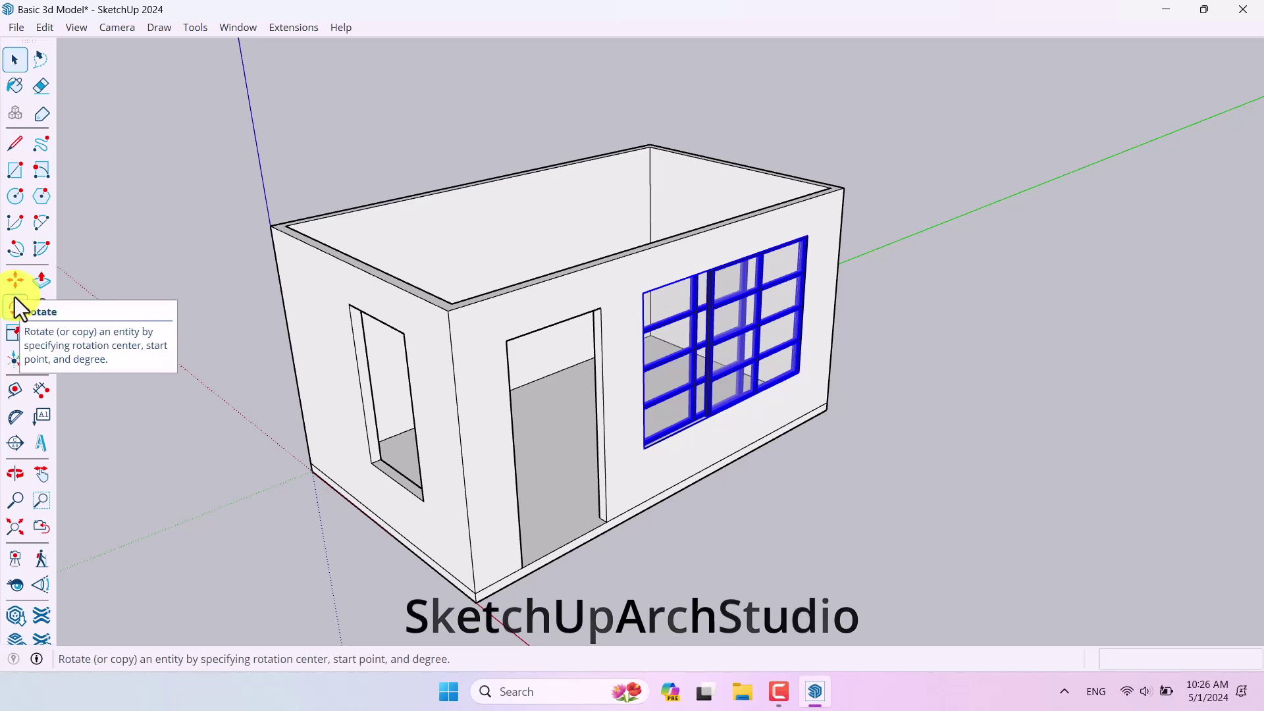
click(15, 279)
scroll(748, 308, down, 3)
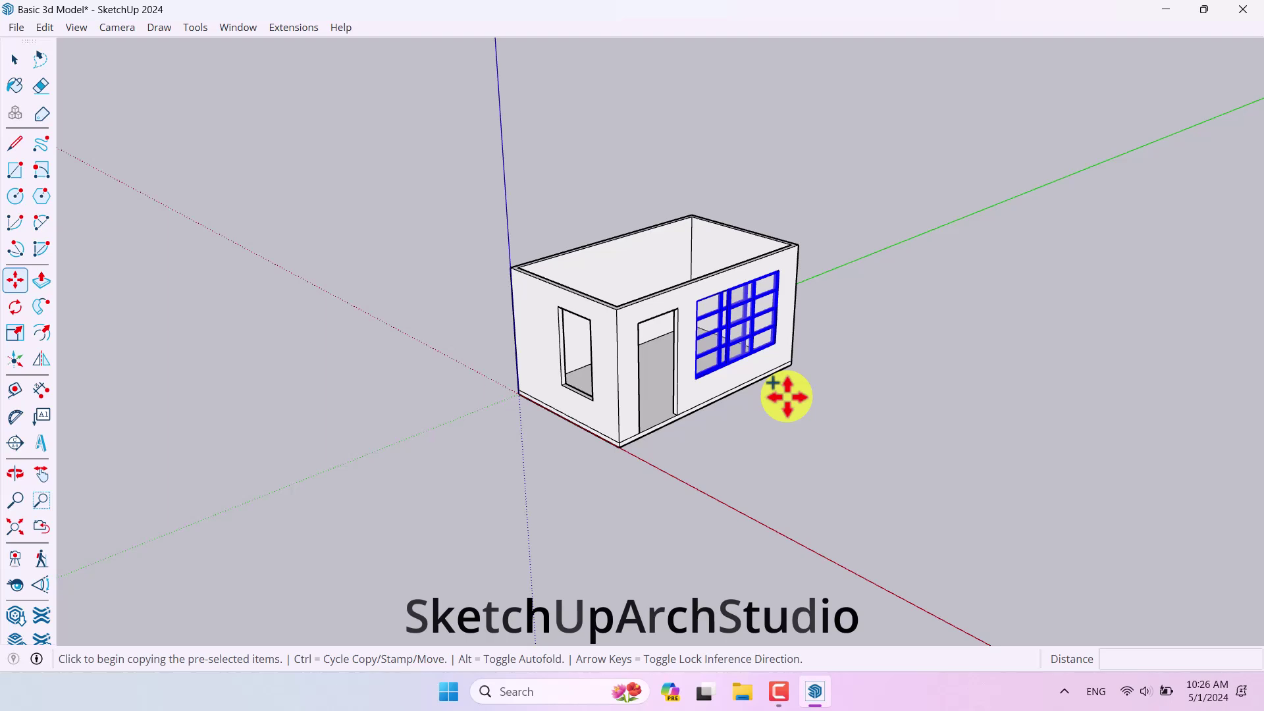
click(786, 396)
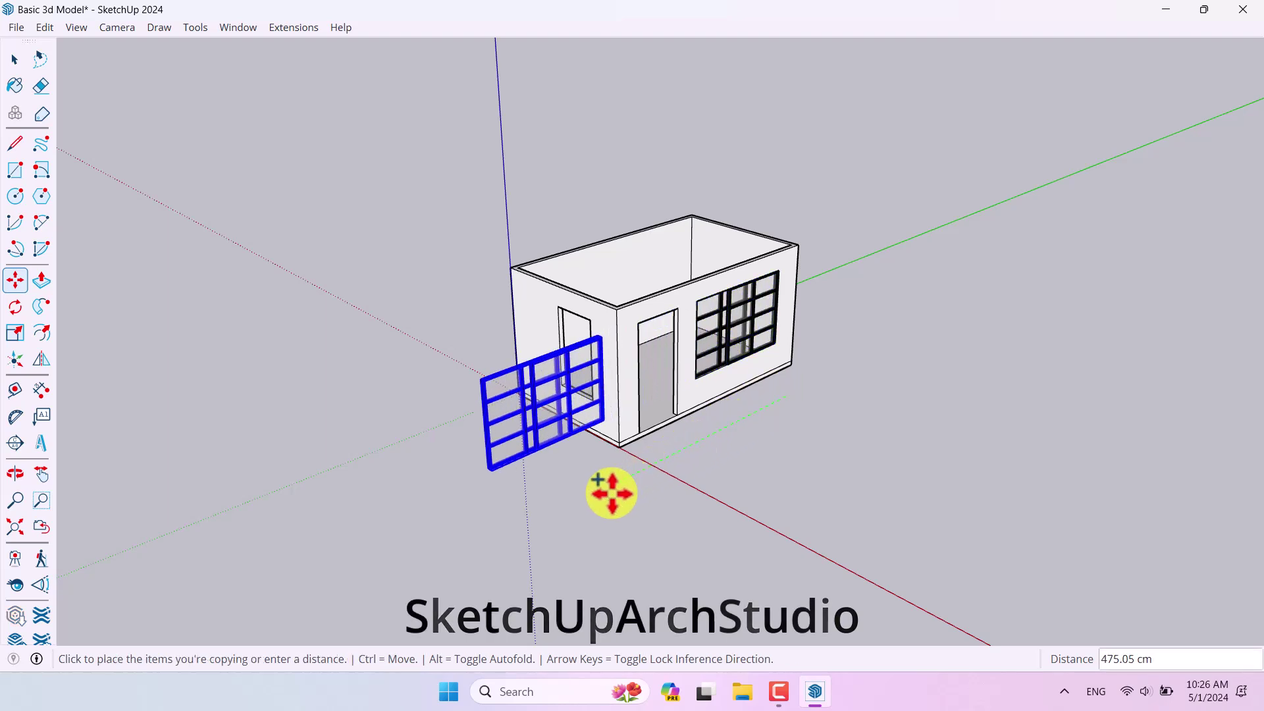
click(605, 499)
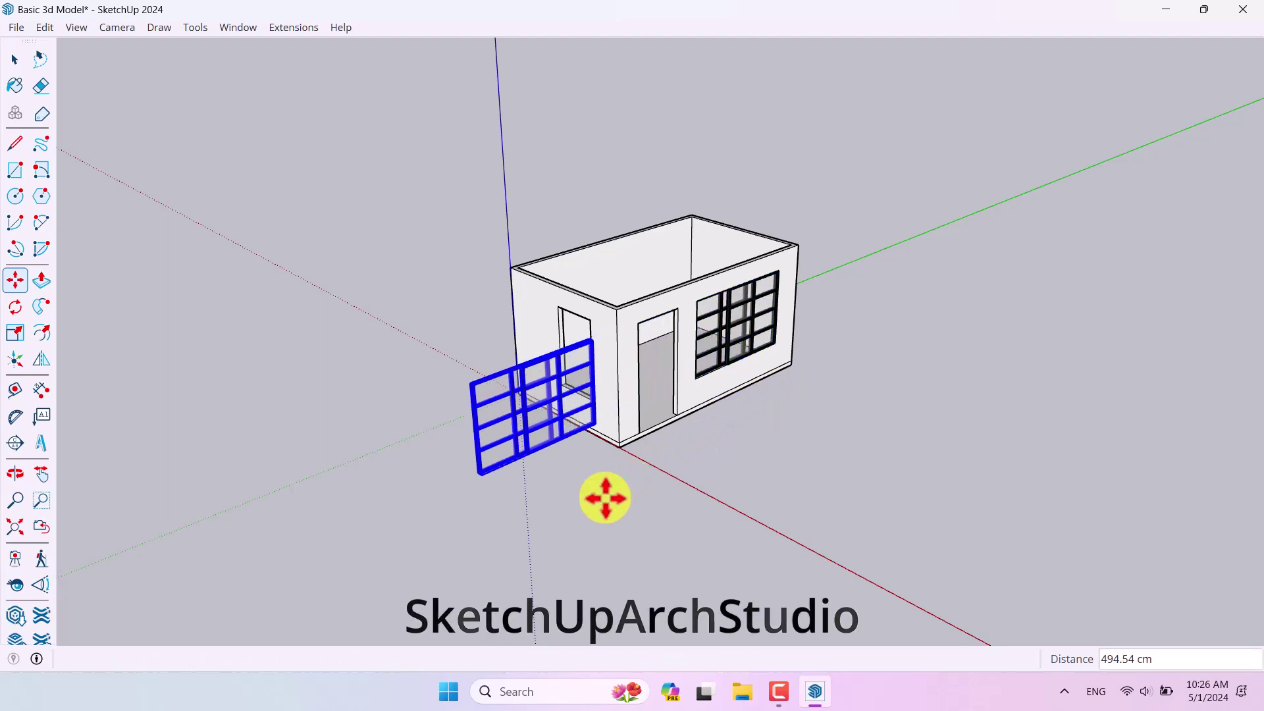
Rotate the copied window in the horizontal plane so it lies parallel to the end wall with the narrow opening.
scroll(570, 440, up, 2)
click(14, 307)
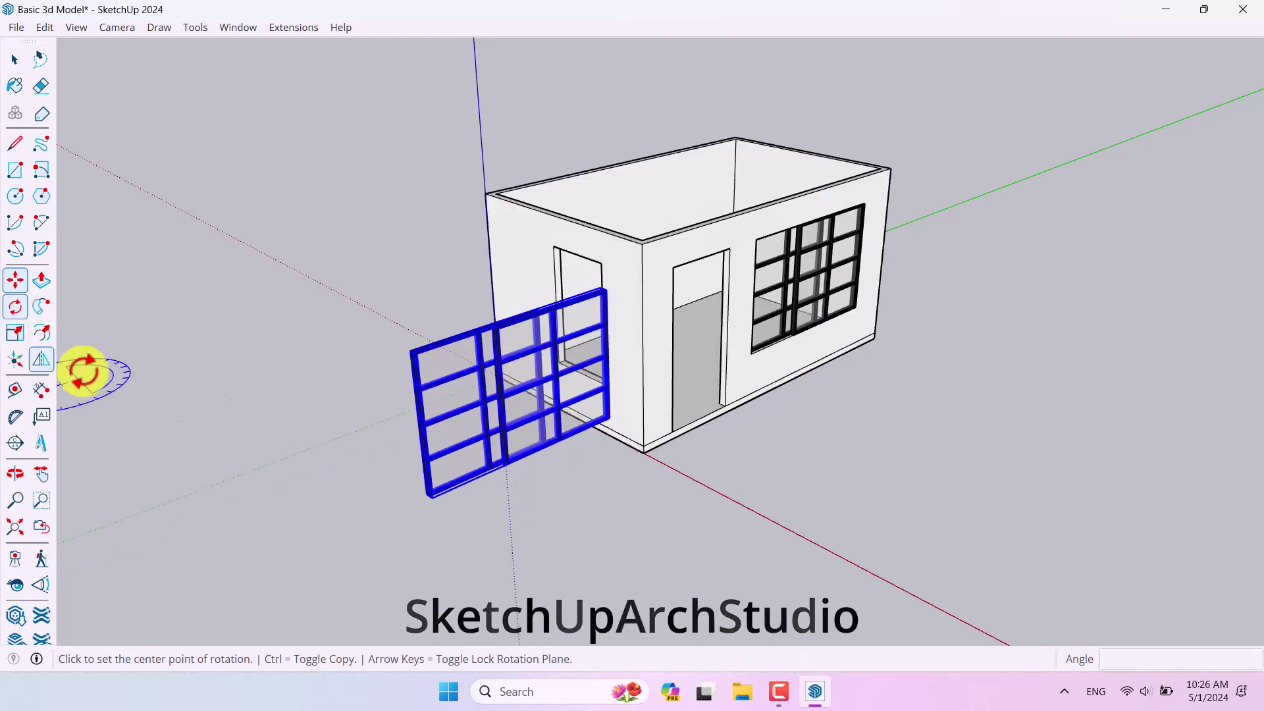
middle_drag(507, 487, 628, 555)
click(627, 496)
click(601, 523)
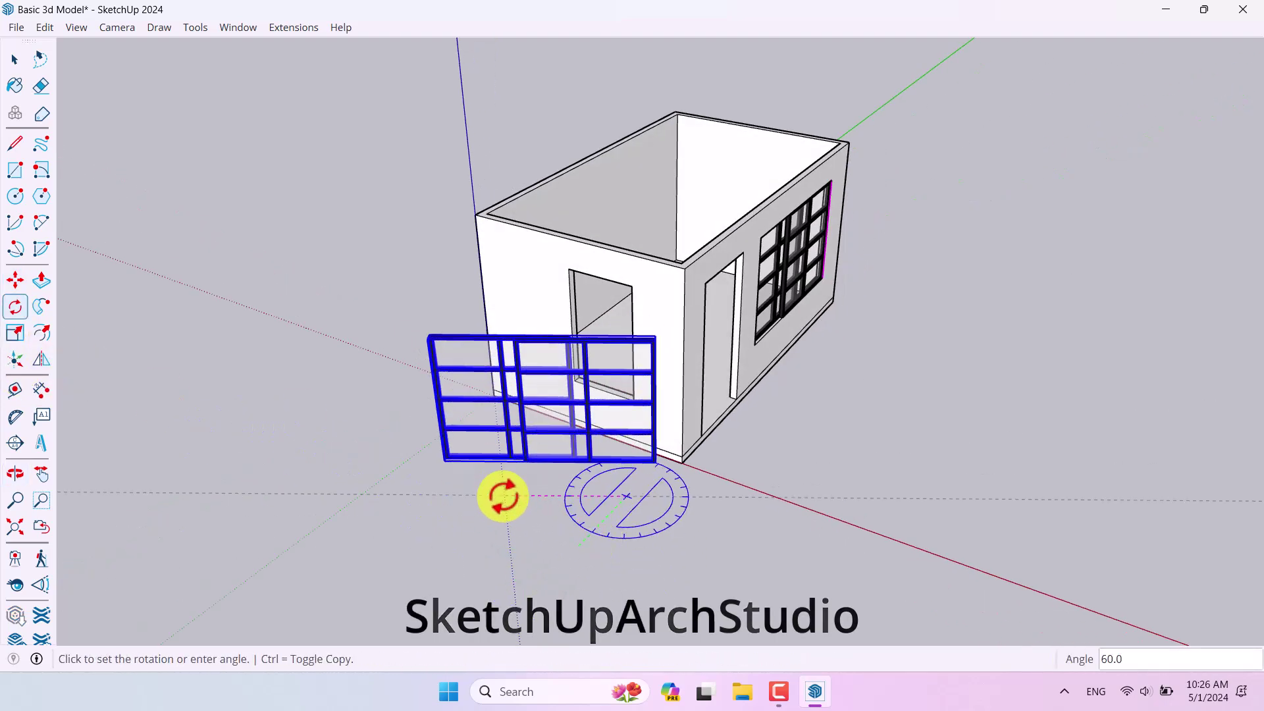
key(Return)
Move the copied window by its bottom corner so it snaps to the lower corner of the narrow opening.
click(15, 280)
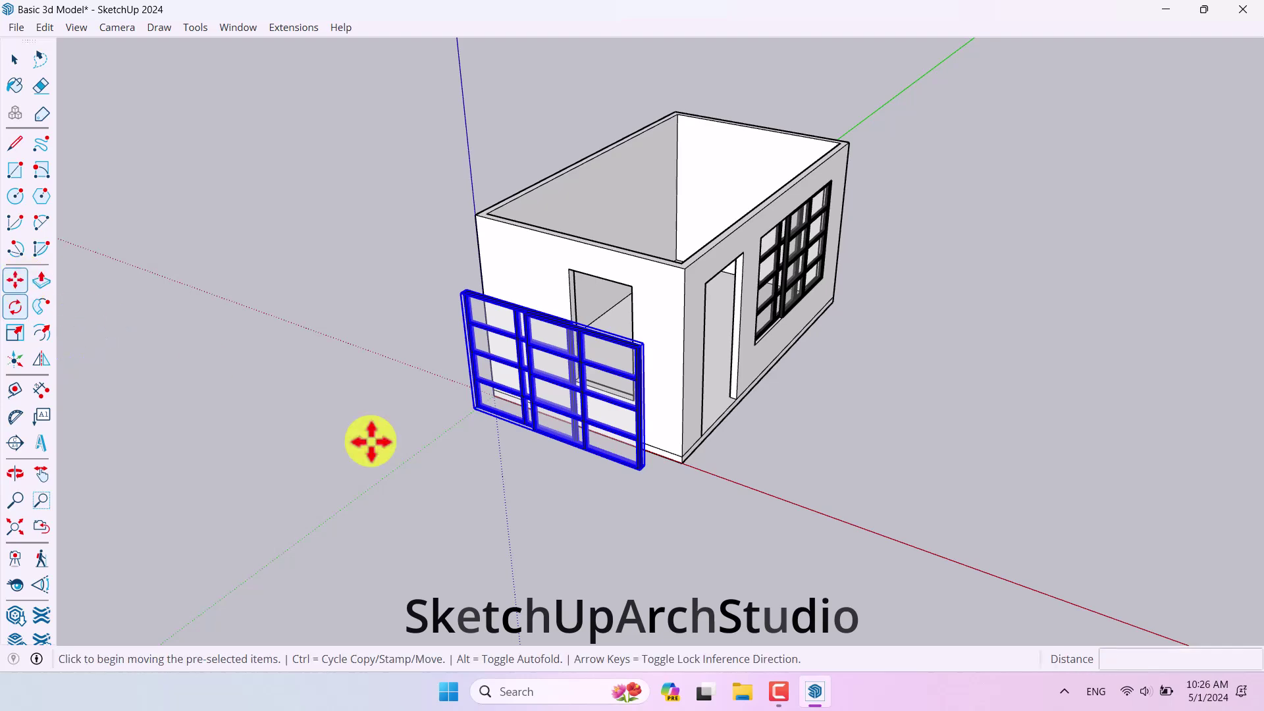
scroll(677, 477, up, 3)
scroll(659, 461, up, 2)
click(640, 448)
scroll(622, 296, up, 3)
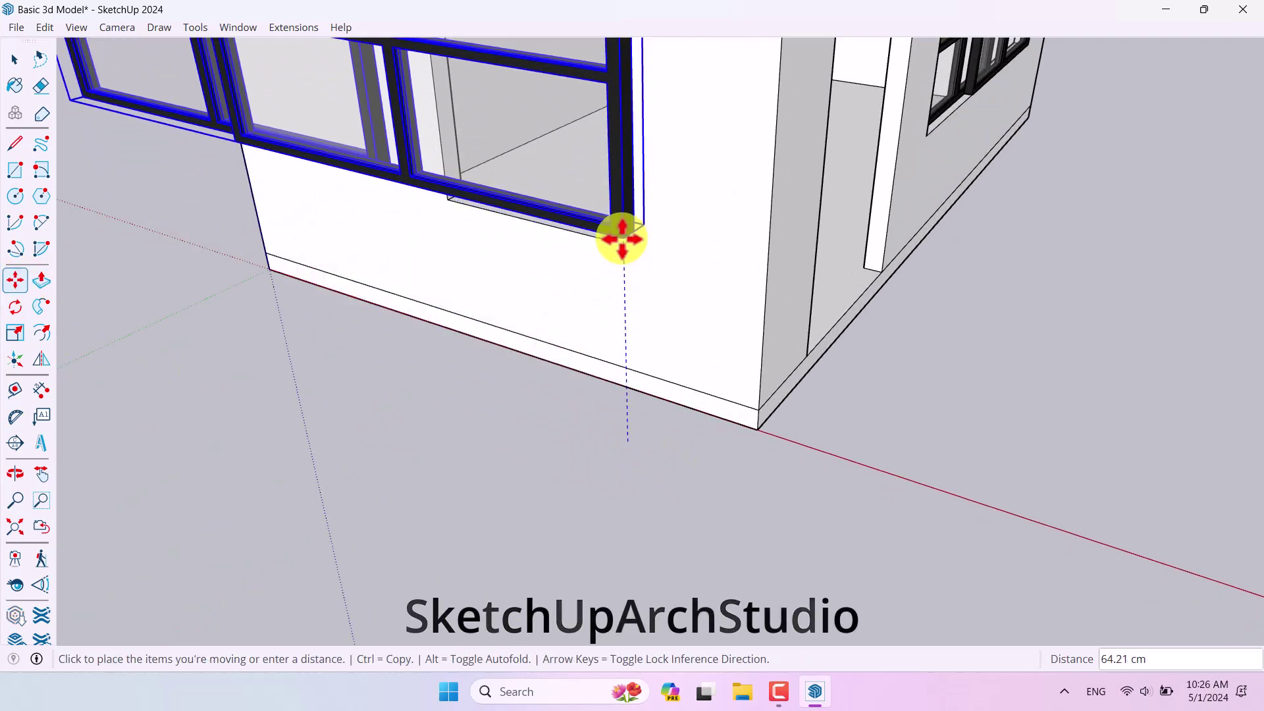
scroll(612, 237, down, 2)
click(606, 249)
scroll(644, 496, down, 3)
Scale the copied window's width along the red axis to about 0.37 to fit the narrow opening, and clear the selection.
middle_drag(643, 496, 1012, 502)
click(14, 332)
scroll(584, 402, up, 3)
click(584, 422)
scroll(727, 337, down, 5)
middle_drag(726, 337, 544, 245)
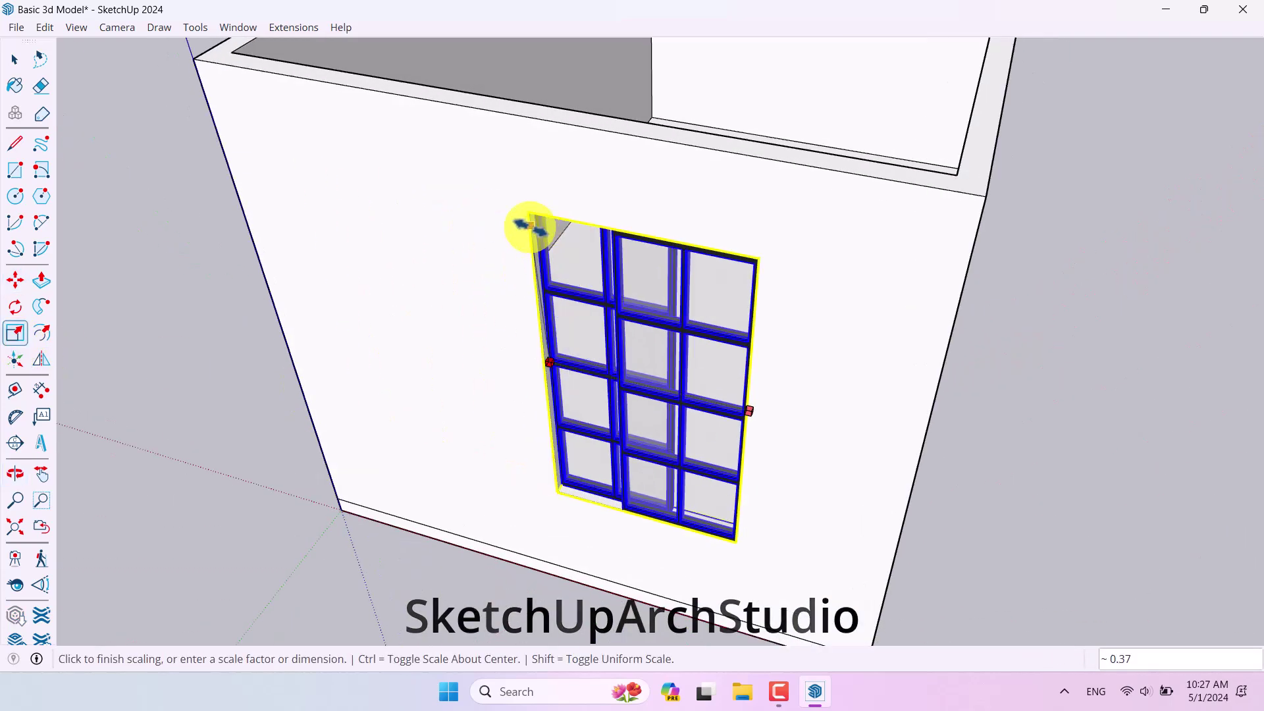
click(527, 223)
scroll(567, 379, down, 2)
middle_drag(567, 375, 731, 215)
key(space)
click(938, 277)
middle_drag(861, 350, 454, 559)
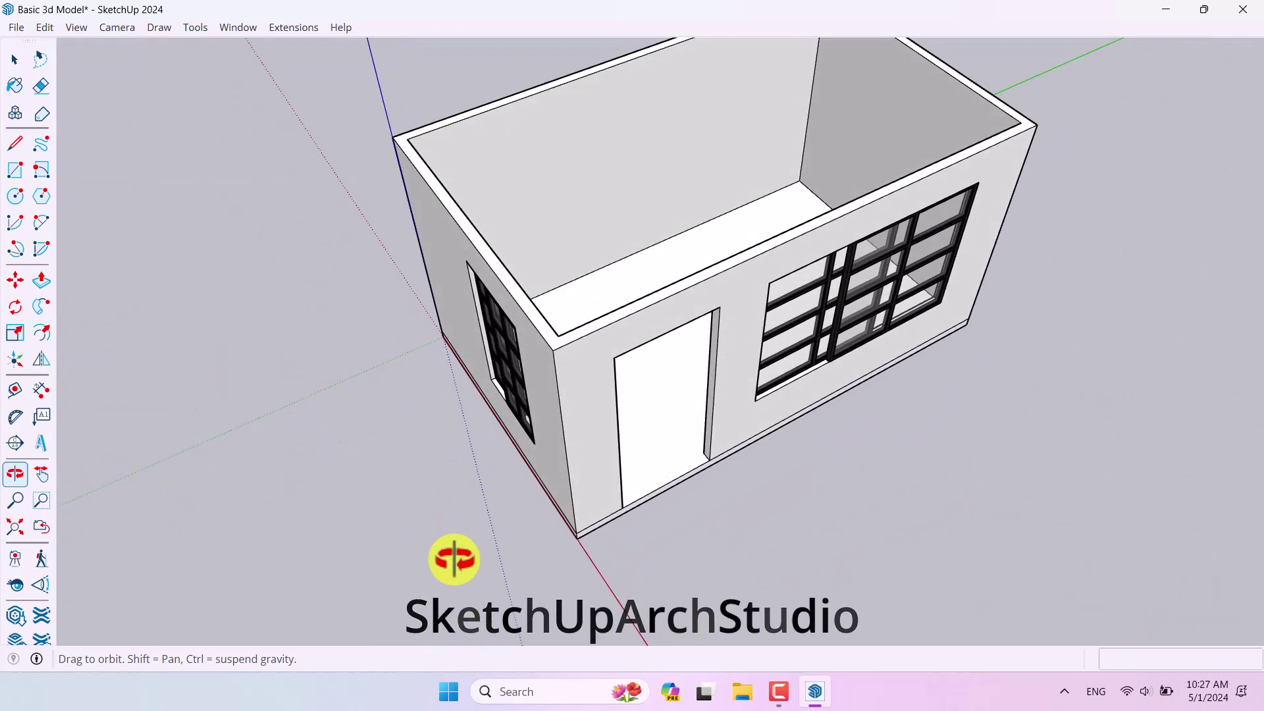
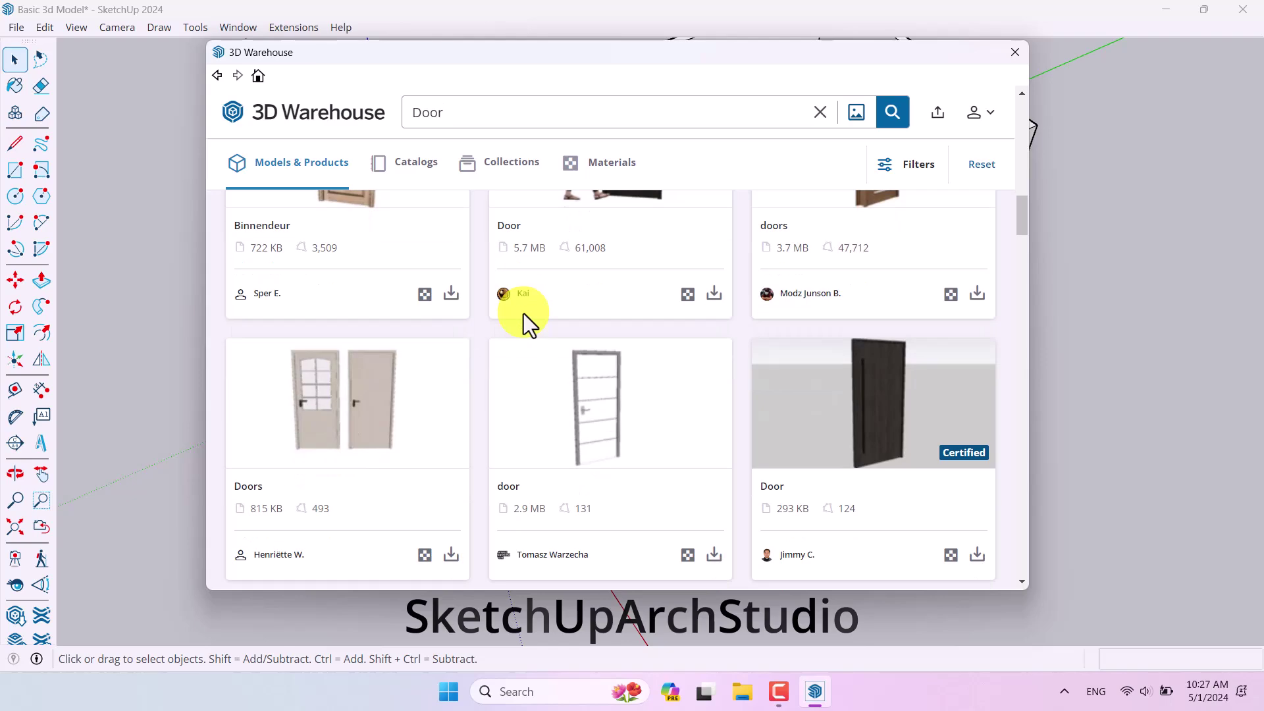
Load the Grey Door model from the door search results into the model and place it at the door opening.
scroll(597, 385, down, 3)
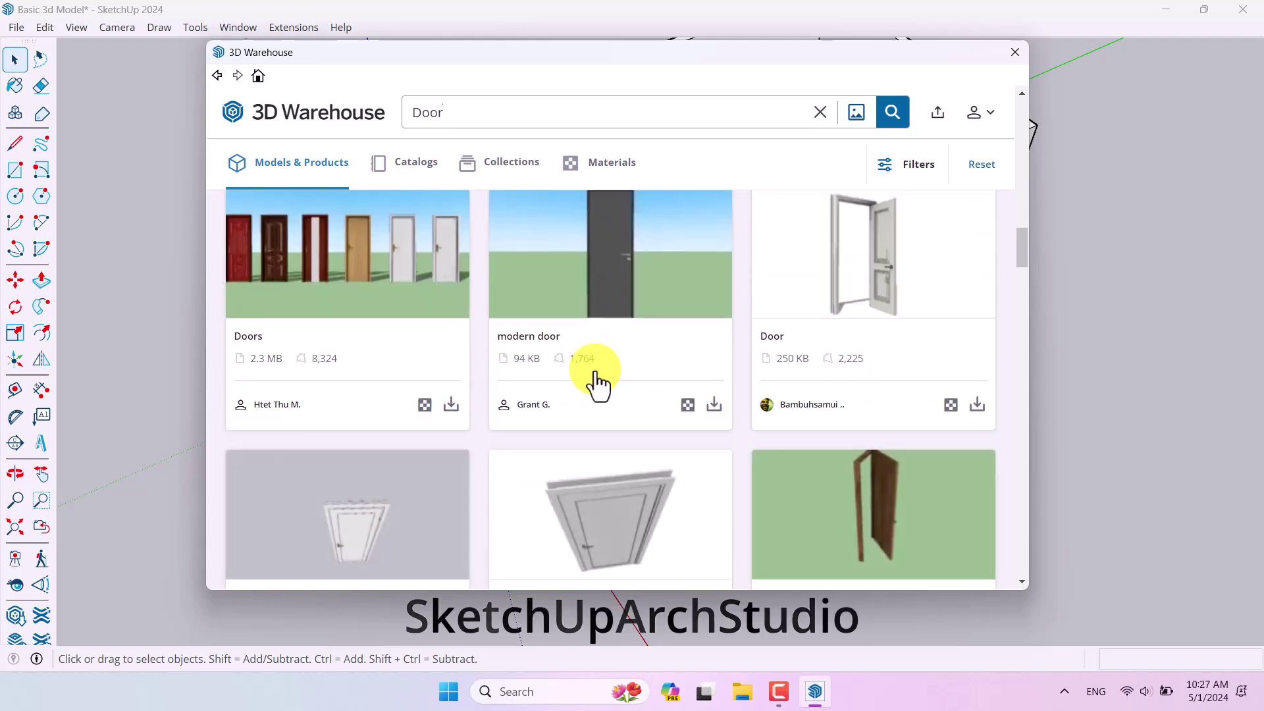
scroll(596, 372, down, 3)
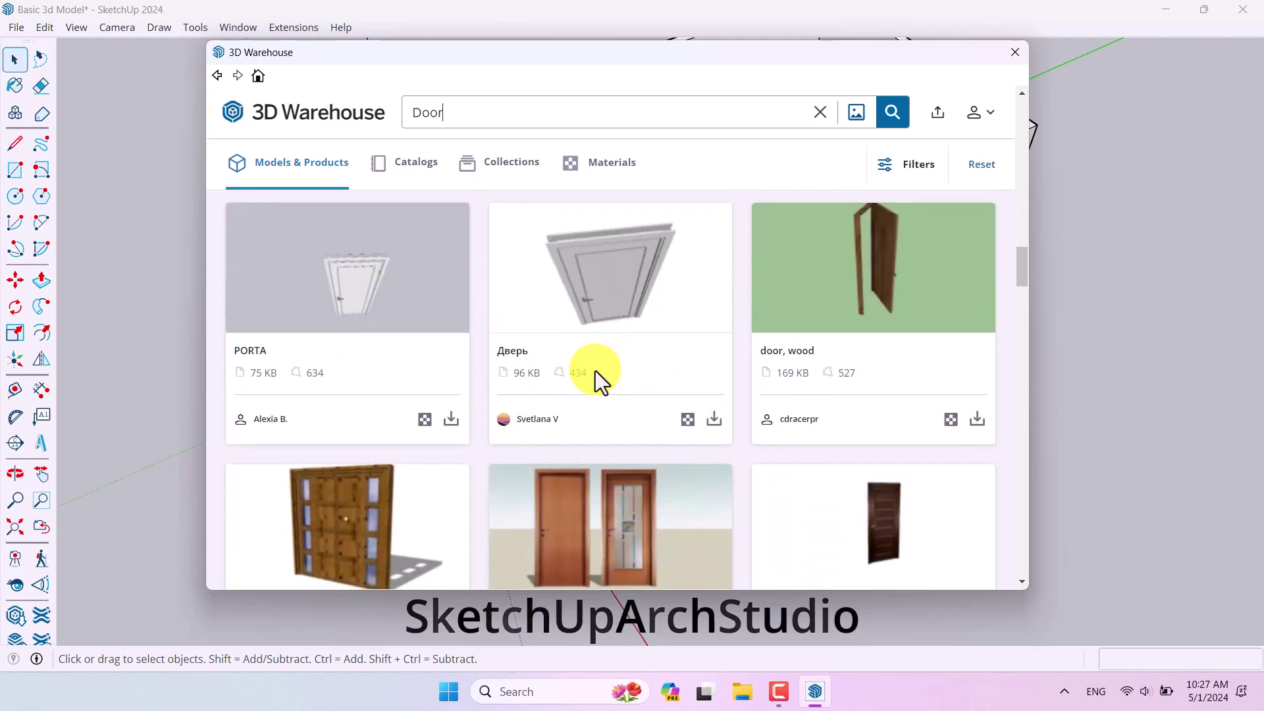
scroll(595, 372, down, 3)
scroll(595, 370, down, 4)
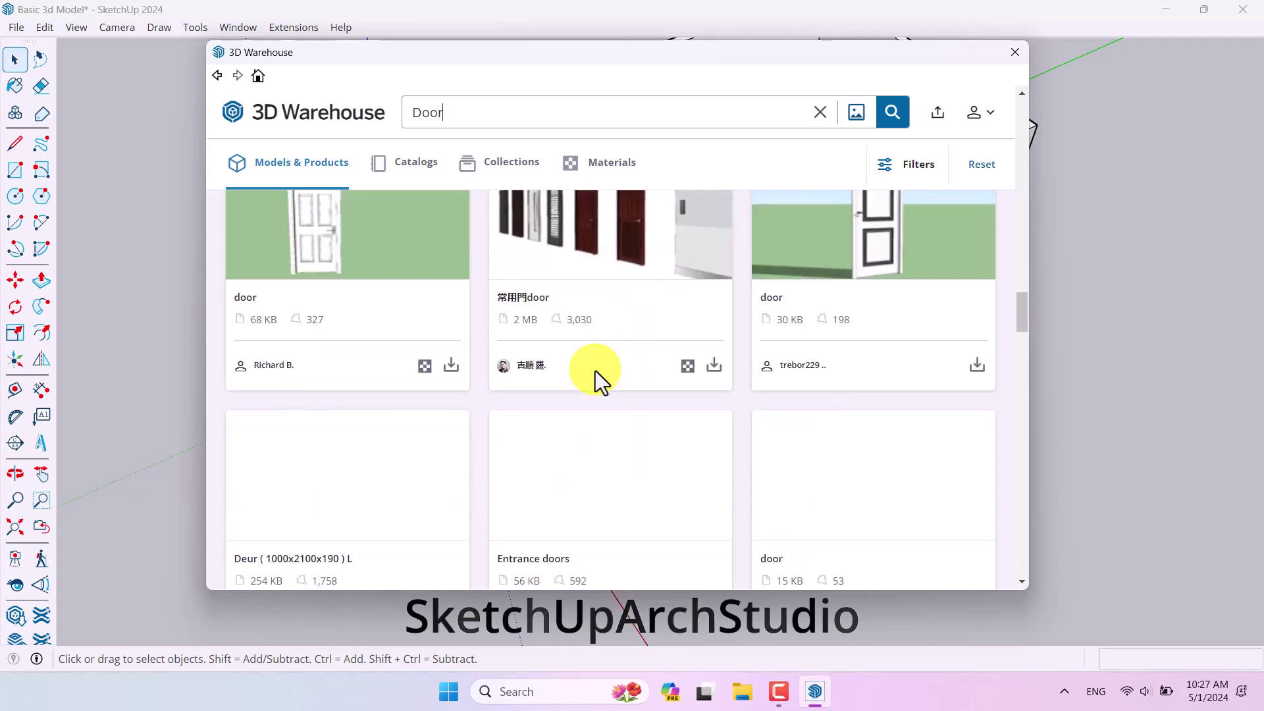
scroll(595, 370, up, 1)
scroll(659, 393, down, 6)
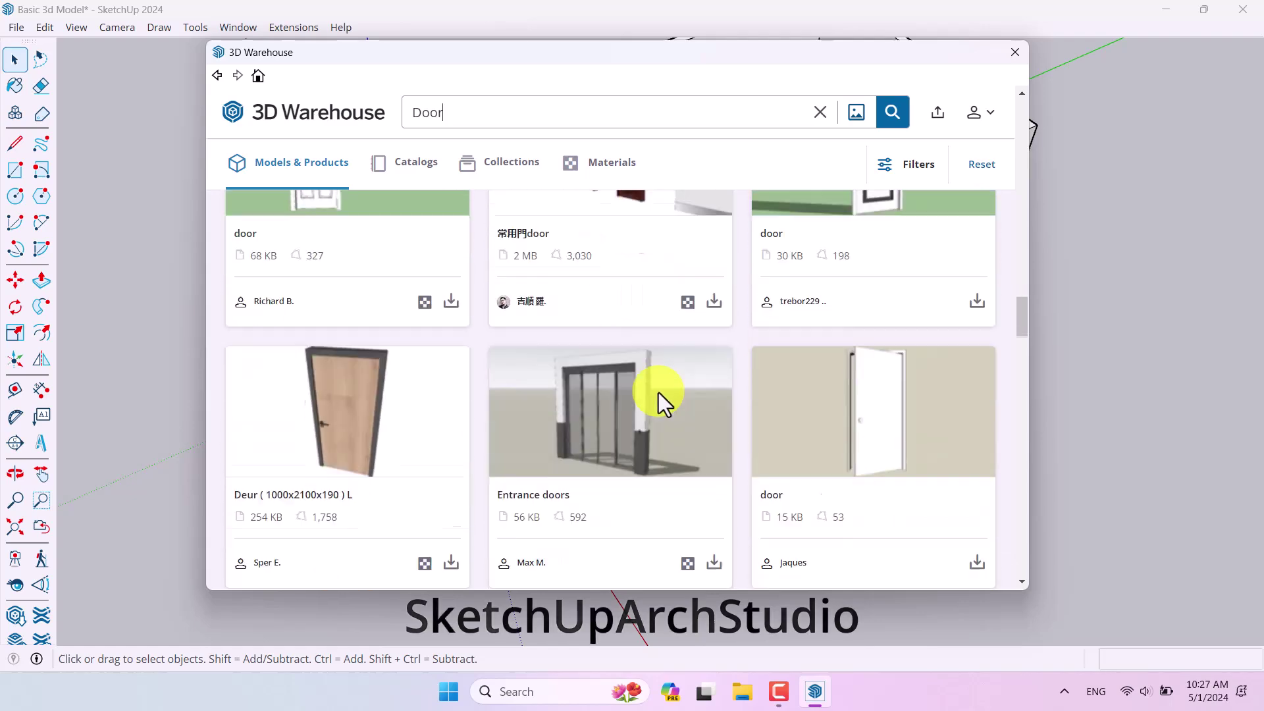
scroll(658, 392, down, 4)
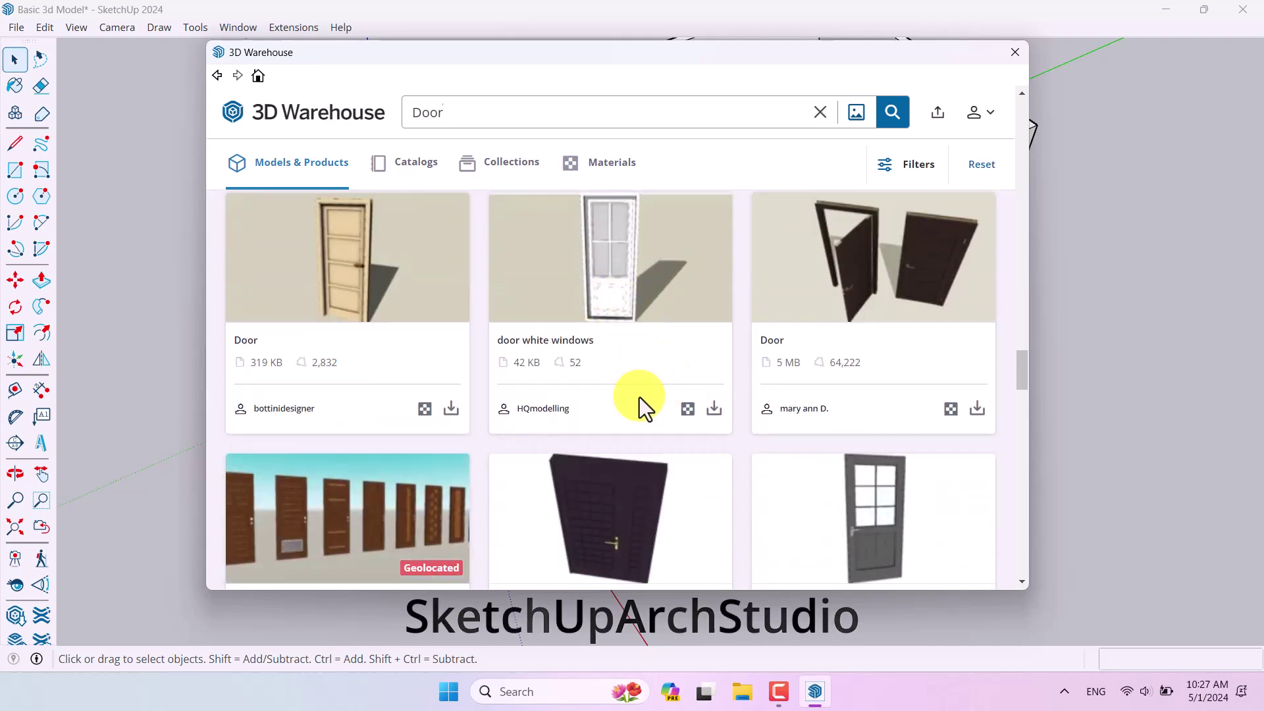
scroll(639, 397, up, 20)
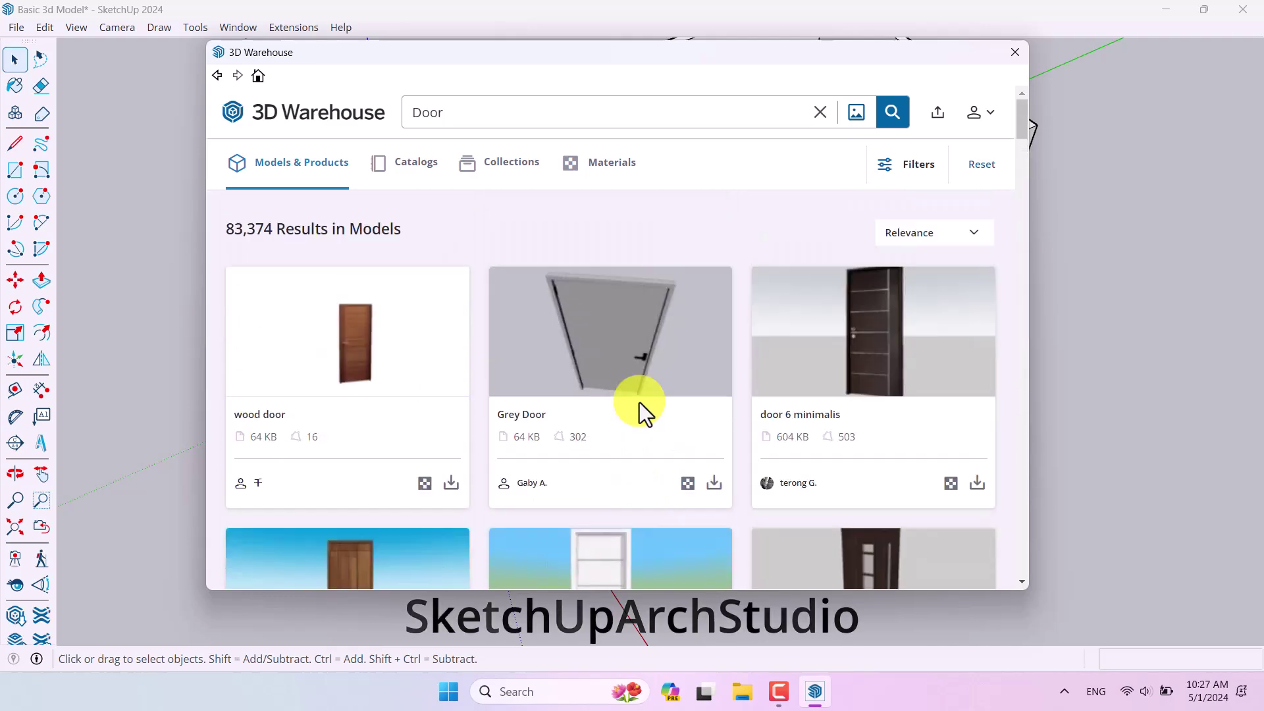
click(717, 483)
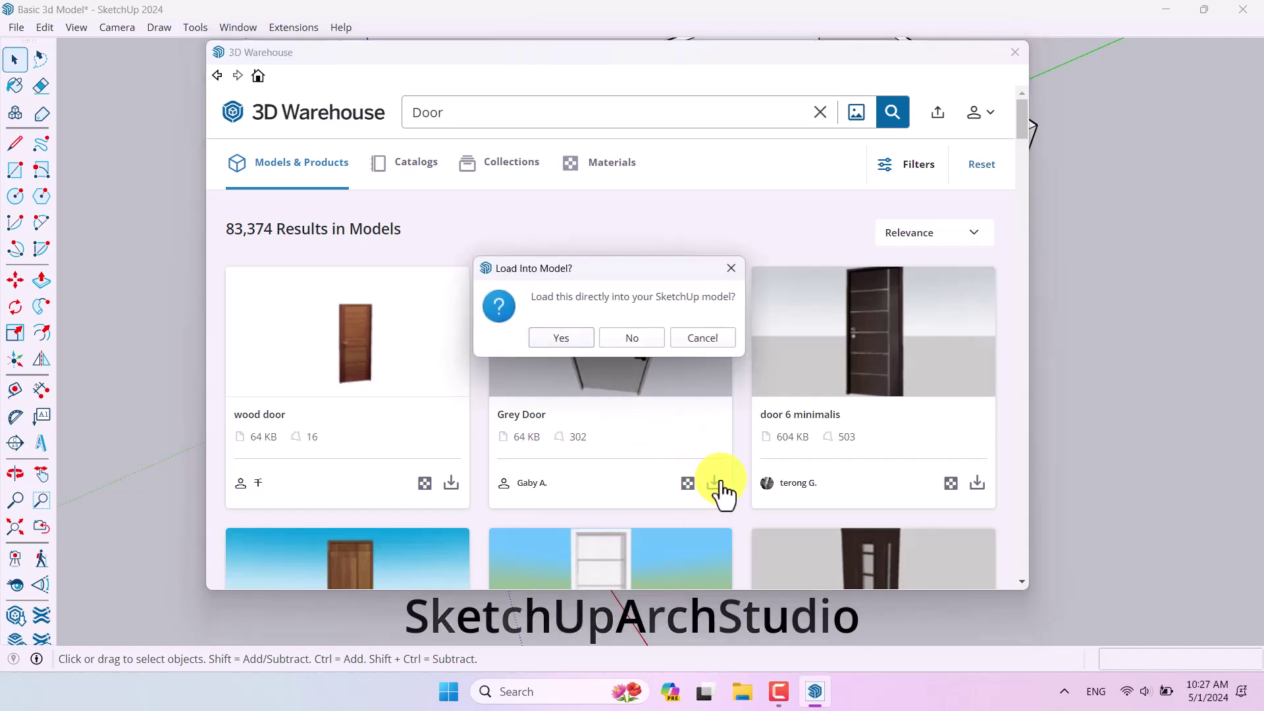
click(571, 343)
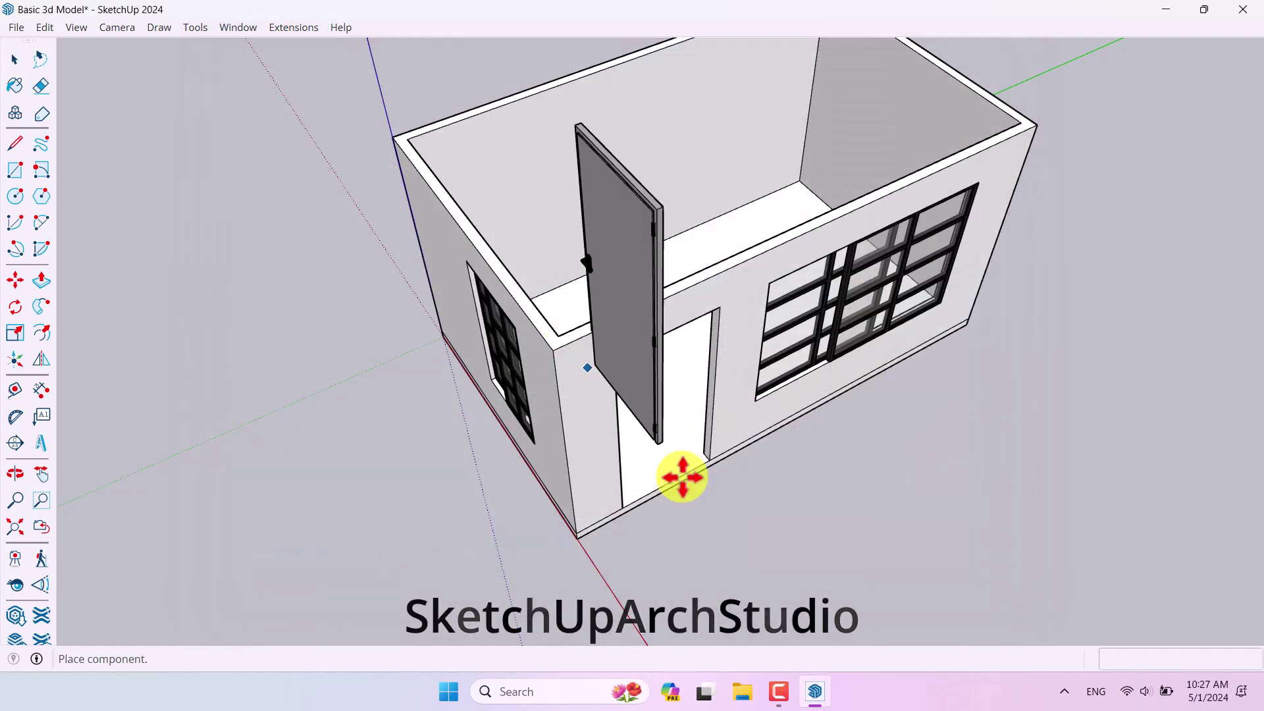
click(655, 460)
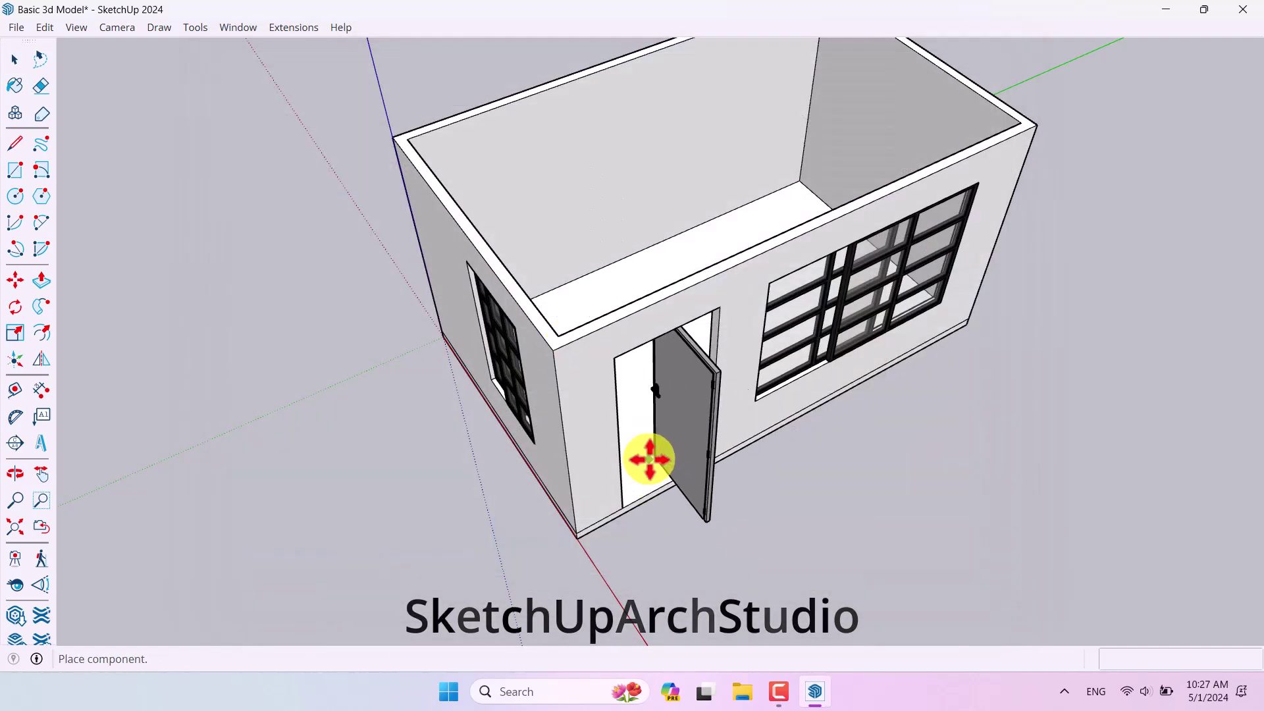
Rotate the door 90 degrees in the horizontal plane about its bottom corner so it lies parallel to the long wall.
click(15, 306)
scroll(685, 516, up, 5)
click(619, 437)
click(634, 454)
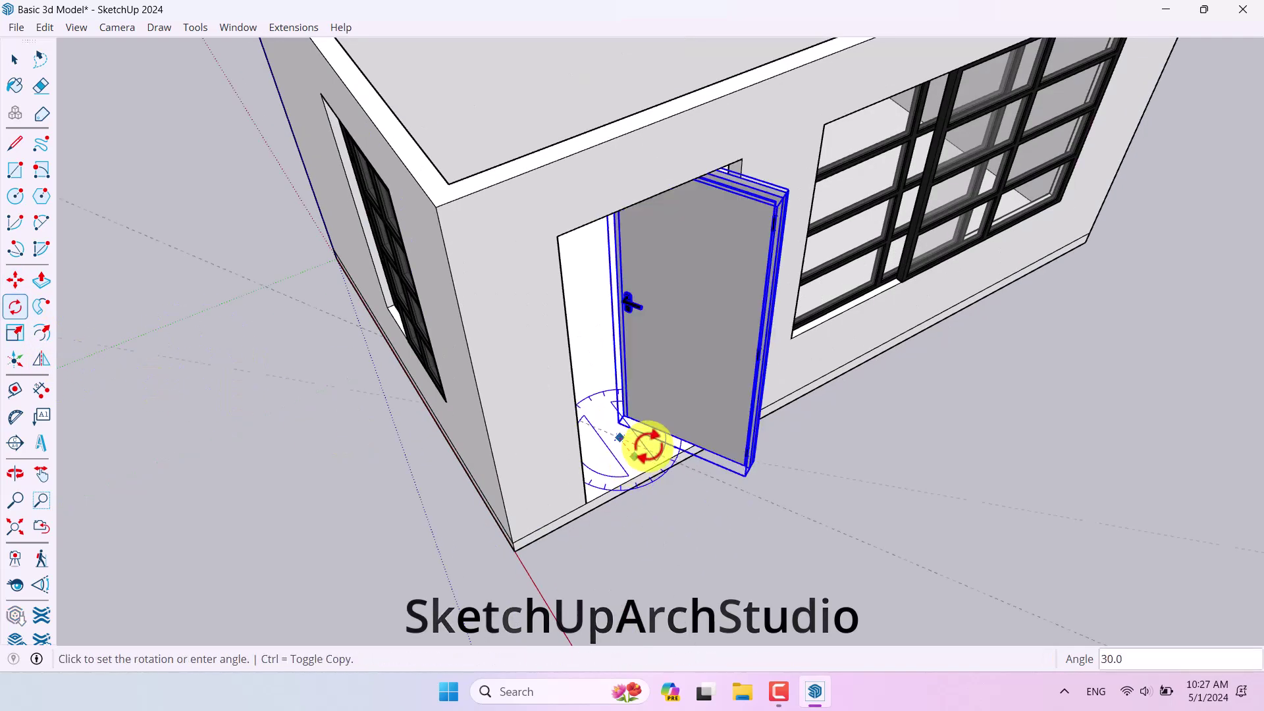
click(648, 440)
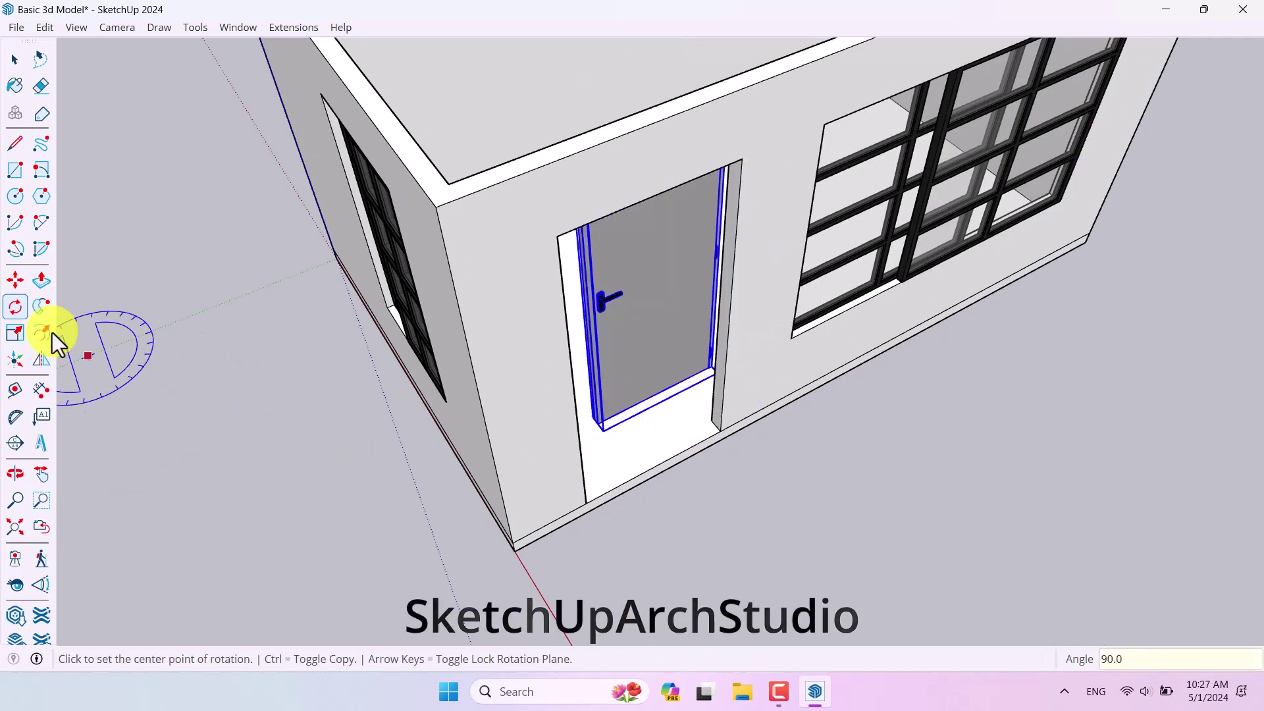
Move the door by its bottom corner so it snaps to the lower outer corner of the door opening.
click(14, 280)
scroll(620, 415, up, 3)
click(620, 415)
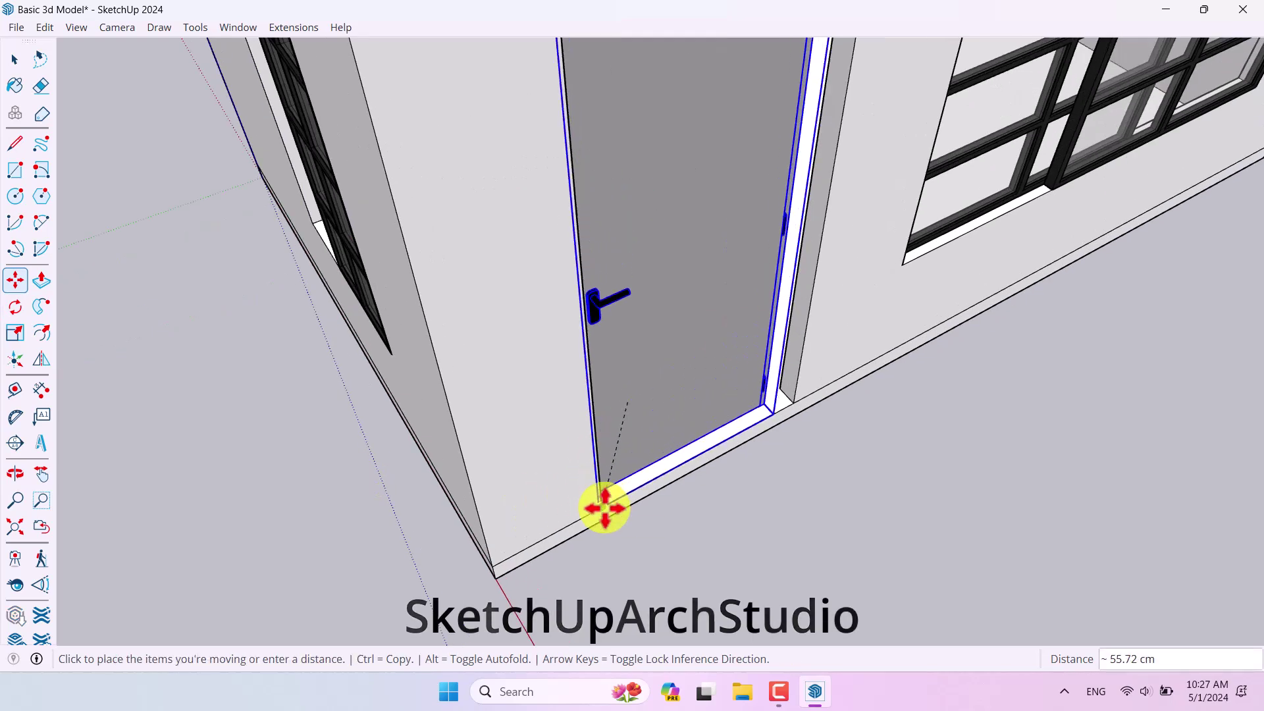
scroll(609, 517, up, 5)
click(565, 488)
click(578, 480)
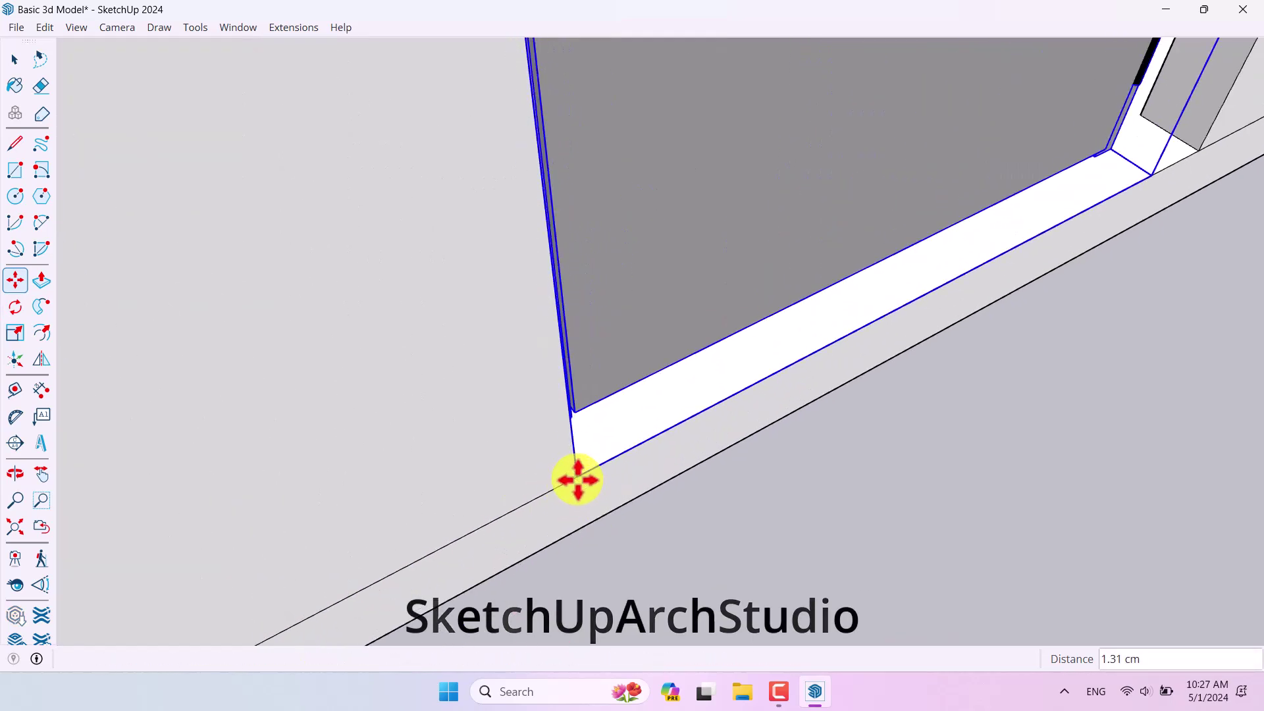
scroll(579, 485, down, 4)
scroll(578, 488, down, 3)
Scale the door component with its grips so it fills the door opening in the long wall.
click(14, 332)
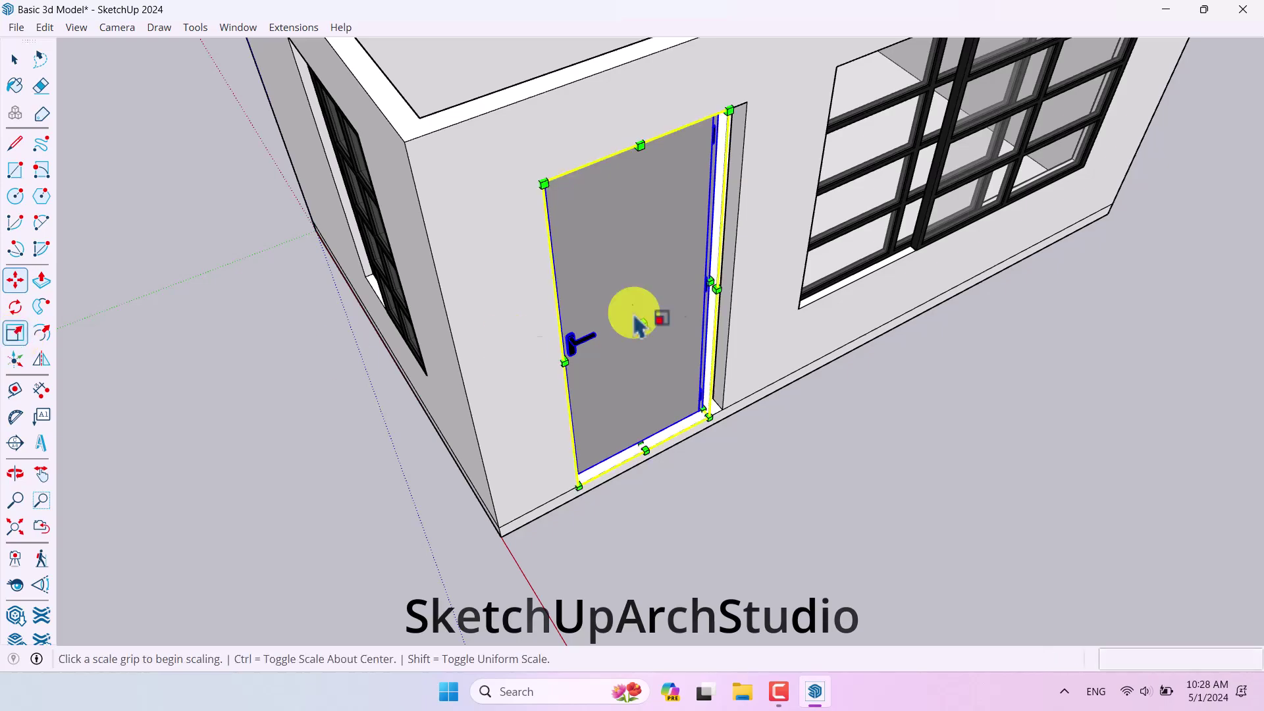
scroll(697, 284, up, 3)
click(696, 284)
click(713, 291)
scroll(645, 437, down, 5)
middle_drag(646, 437, 642, 93)
scroll(639, 85, up, 3)
click(604, 63)
middle_drag(663, 212, 842, 435)
click(843, 433)
middle_drag(775, 150, 341, 292)
key(space)
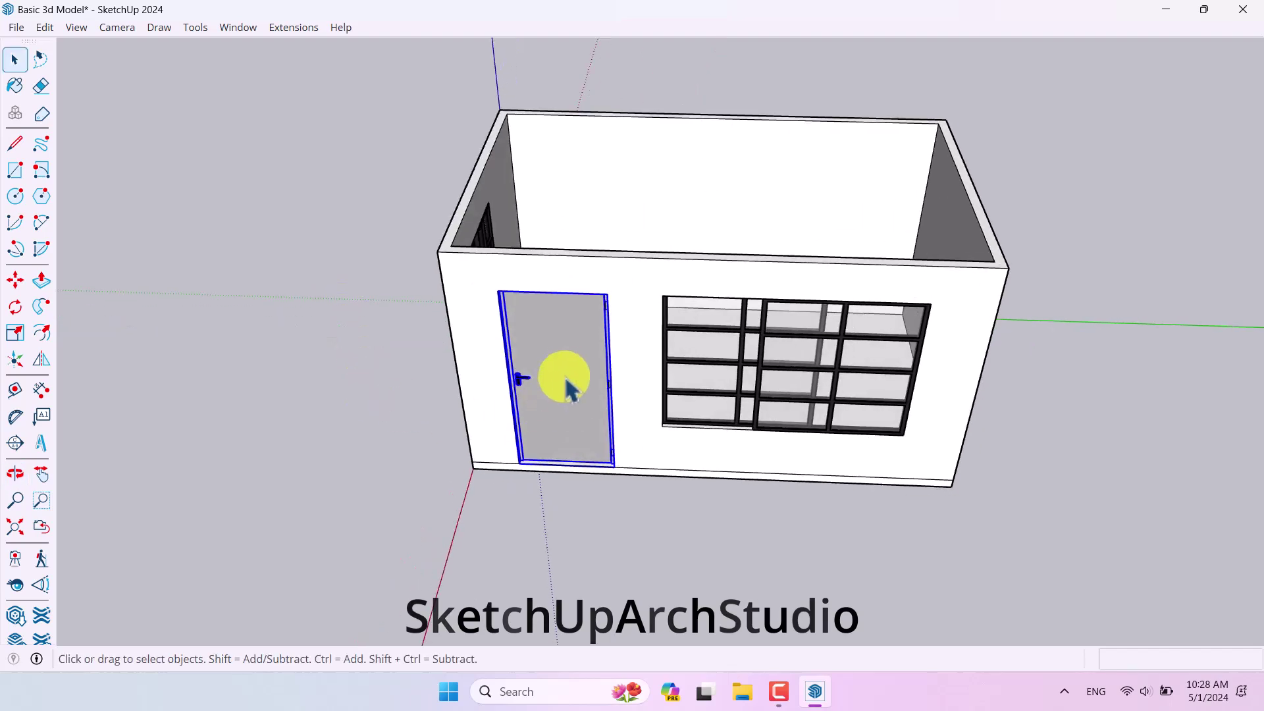
Flip the door sideways so its handle sits on the side nearest the wide window, and clear the selection.
scroll(559, 380, up, 3)
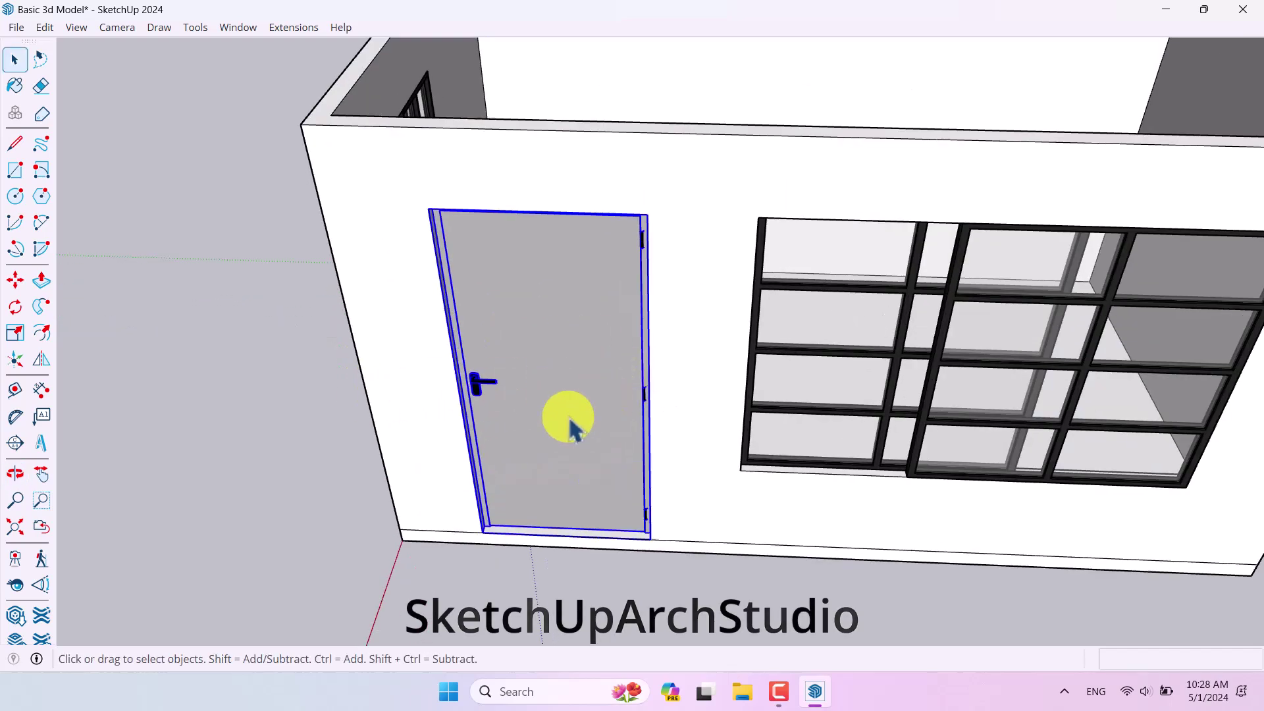
click(41, 359)
middle_drag(555, 452, 105, 340)
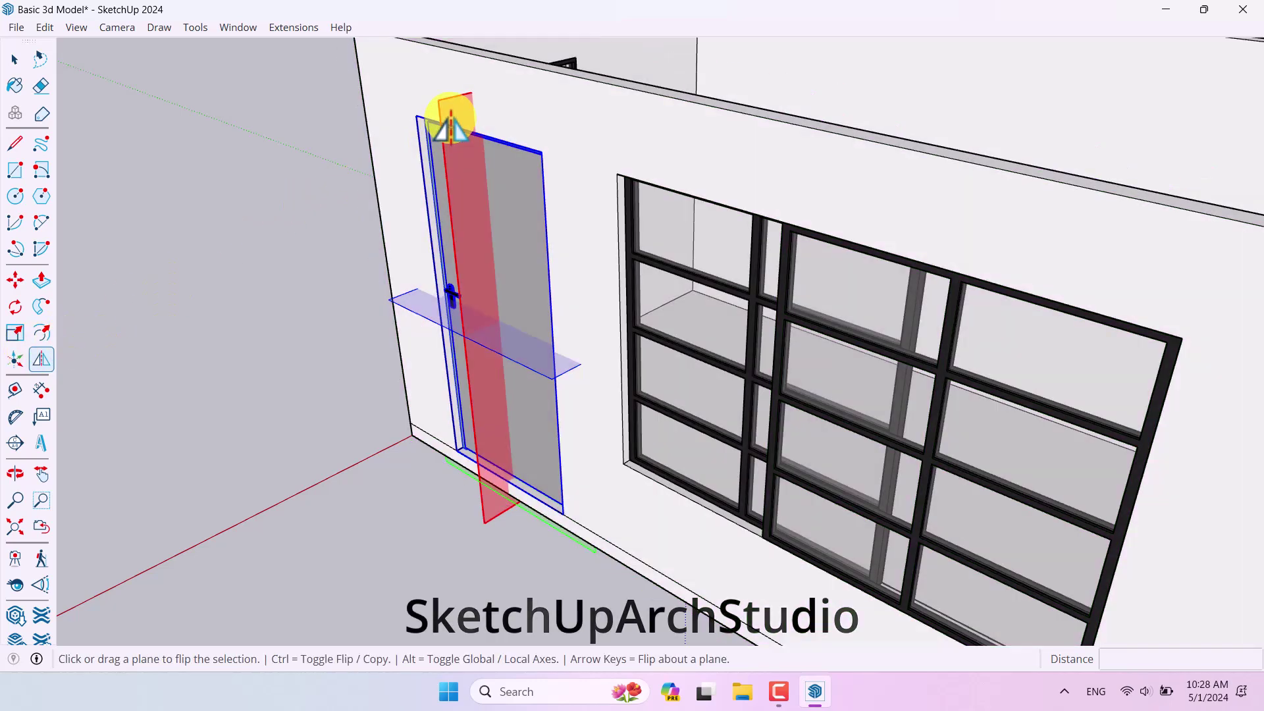
middle_drag(484, 411, 840, 429)
key(space)
click(833, 550)
Select all connected wall and floor geometry of the room, make it a group, and clear the selection.
middle_drag(834, 550, 719, 349)
scroll(719, 348, up, 2)
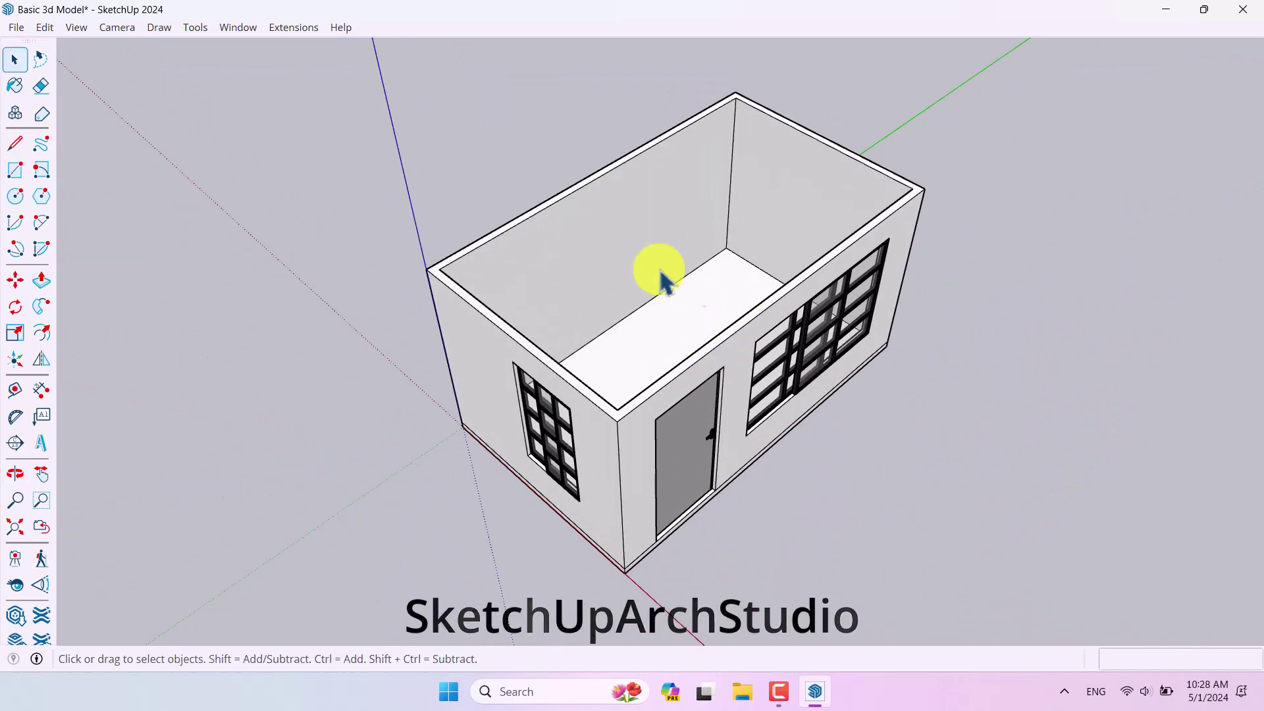
triple_click(569, 260)
middle_drag(722, 410, 771, 342)
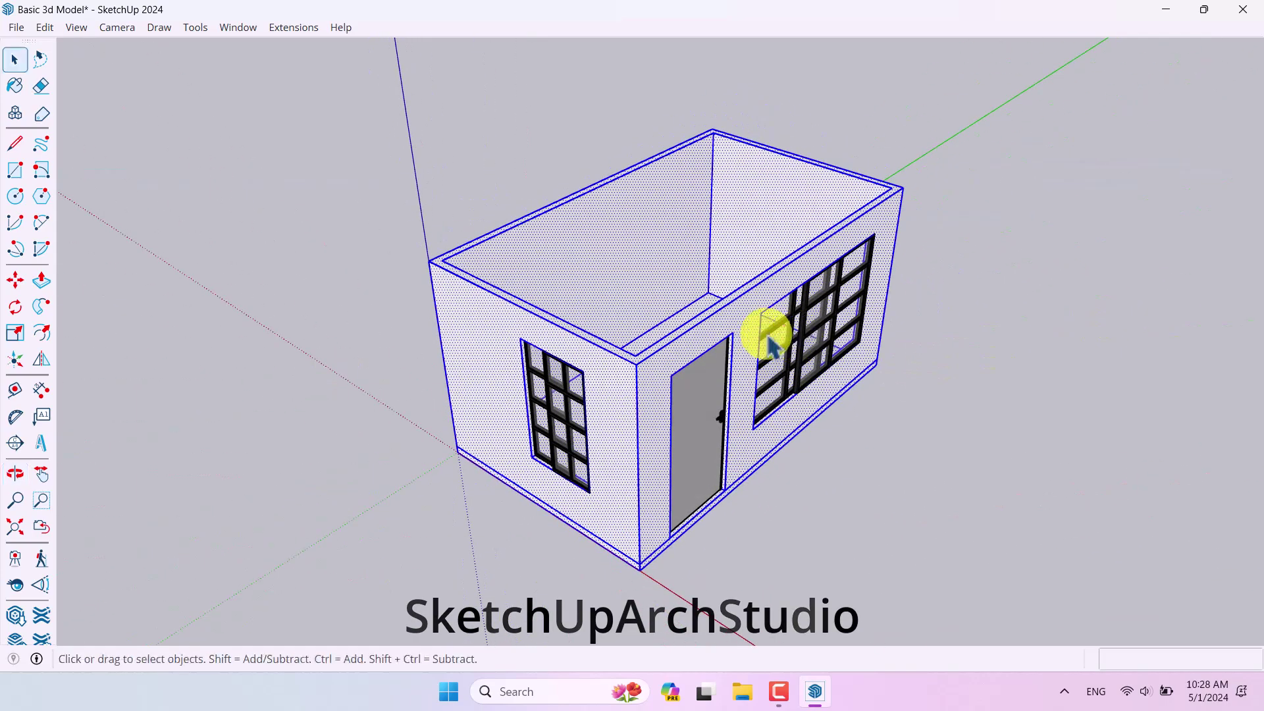
right_click(663, 337)
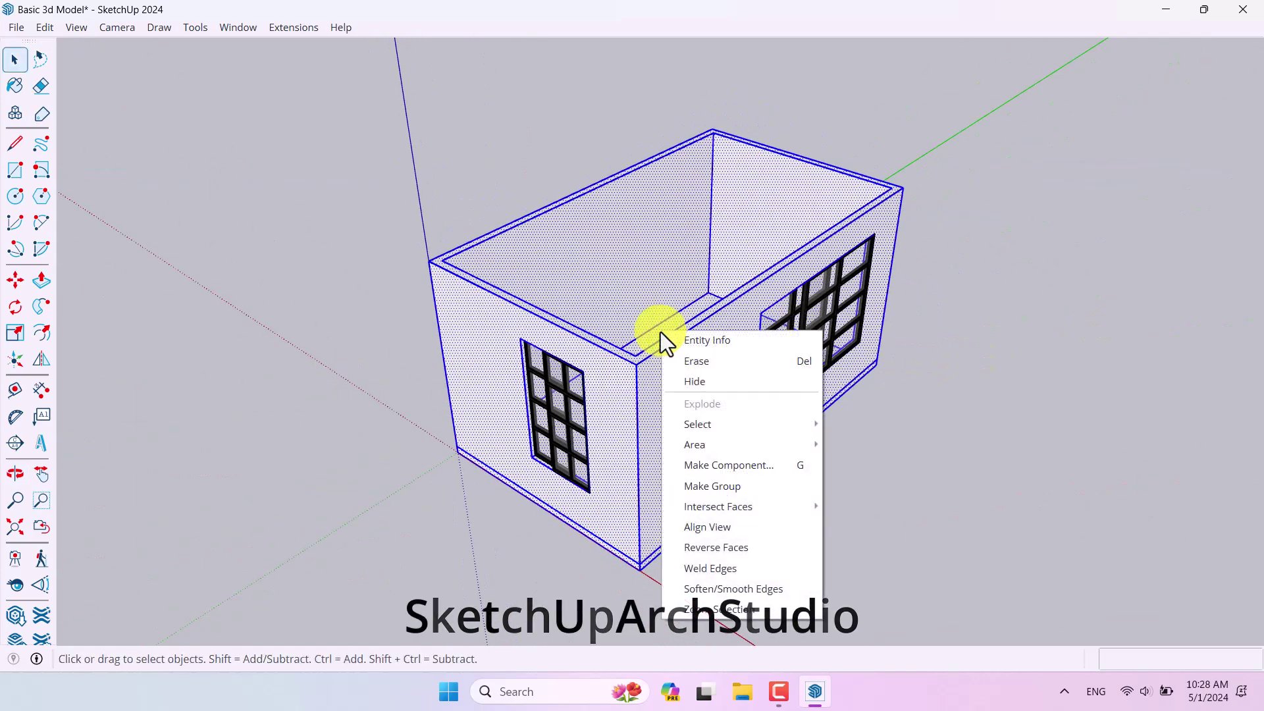
click(733, 490)
click(883, 502)
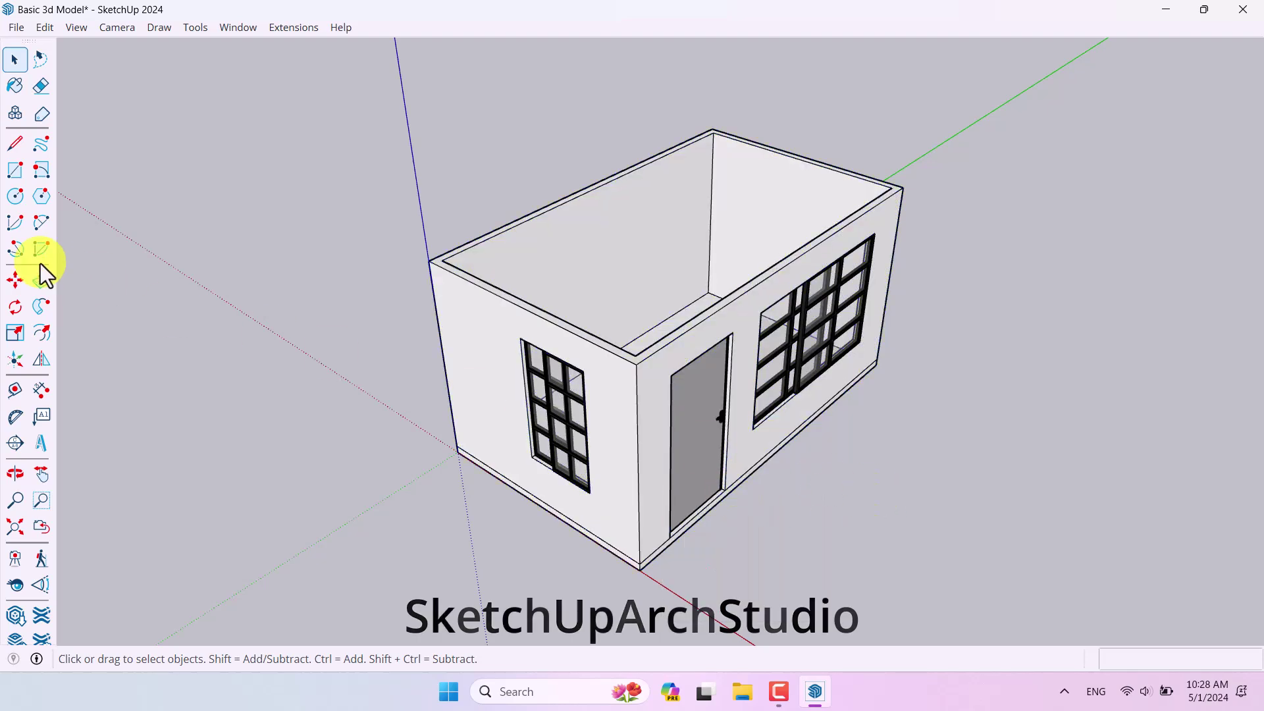
Draw a 500 by 300 cm rectangle over the wall tops between opposite outer corners to close the room.
click(20, 173)
scroll(416, 244, up, 1)
click(431, 262)
scroll(940, 183, up, 2)
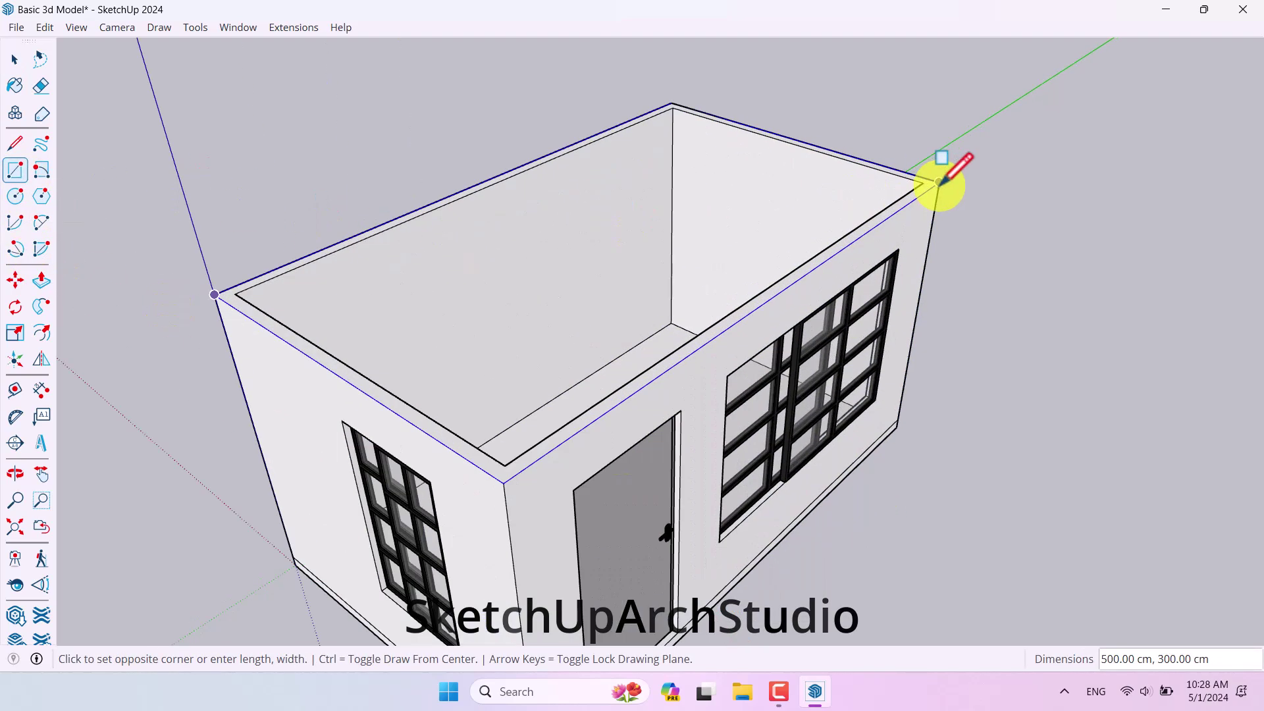
click(939, 184)
key(space)
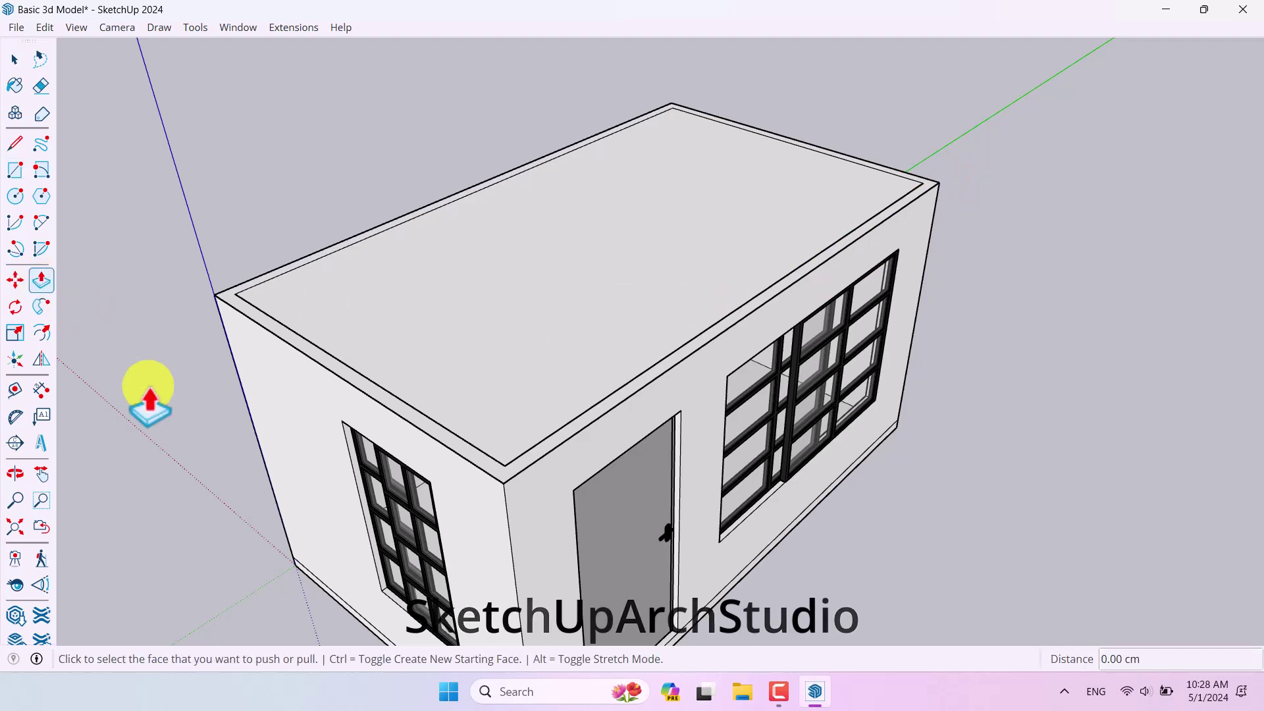
Push/Pull the roof rectangle upward by 10 cm, creating a new starting face.
middle_drag(149, 395, 155, 281)
click(284, 293)
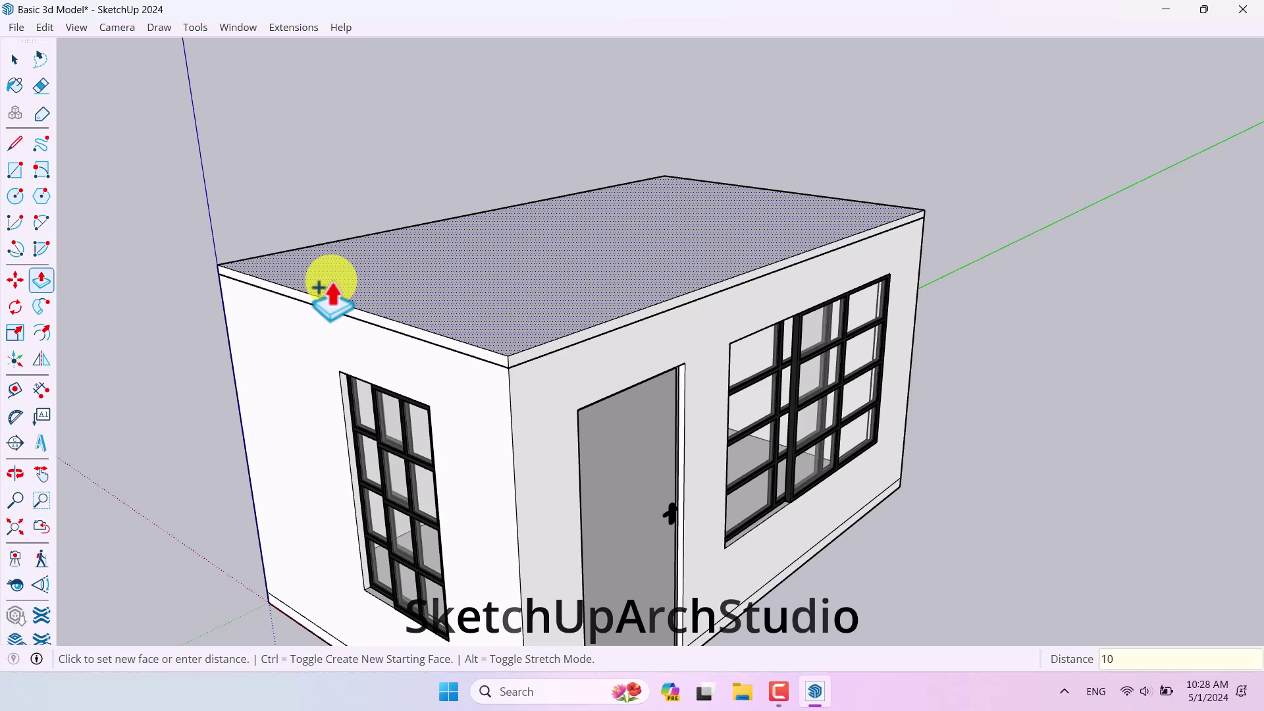
click(330, 283)
key(space)
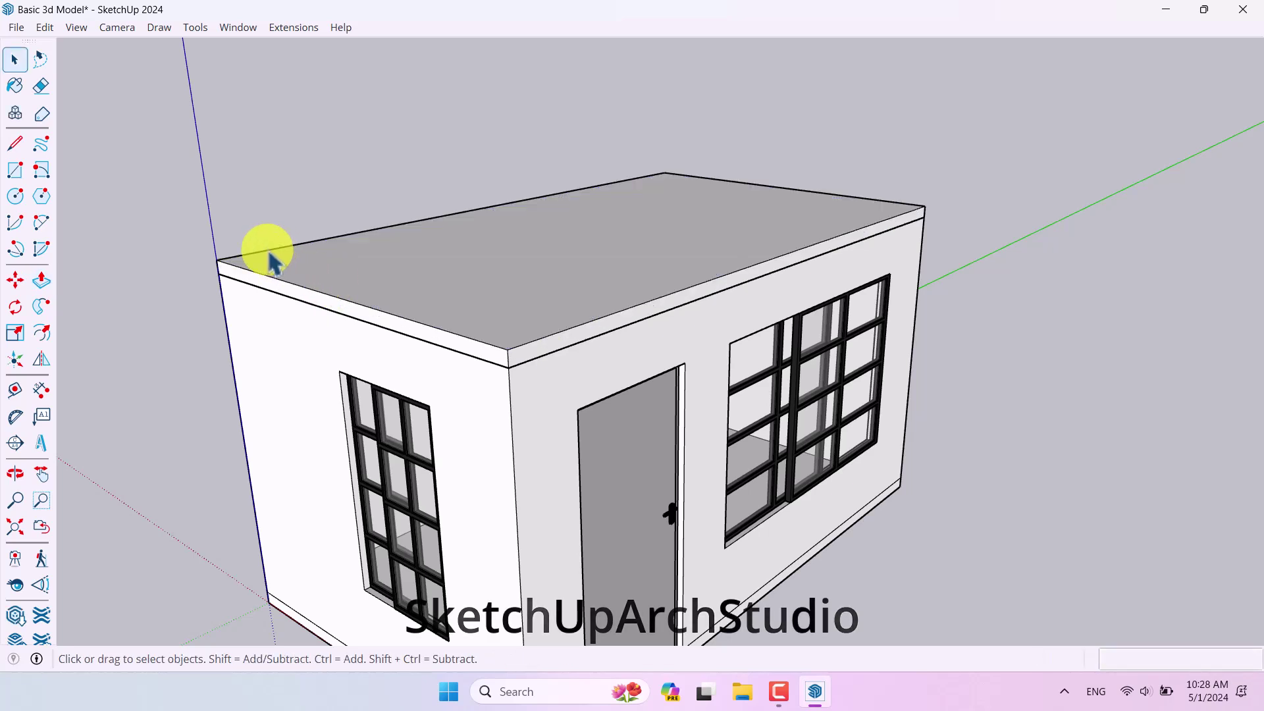
Copy the roof's long back edge 150 cm along the red axis to the middle of the roof face.
click(217, 260)
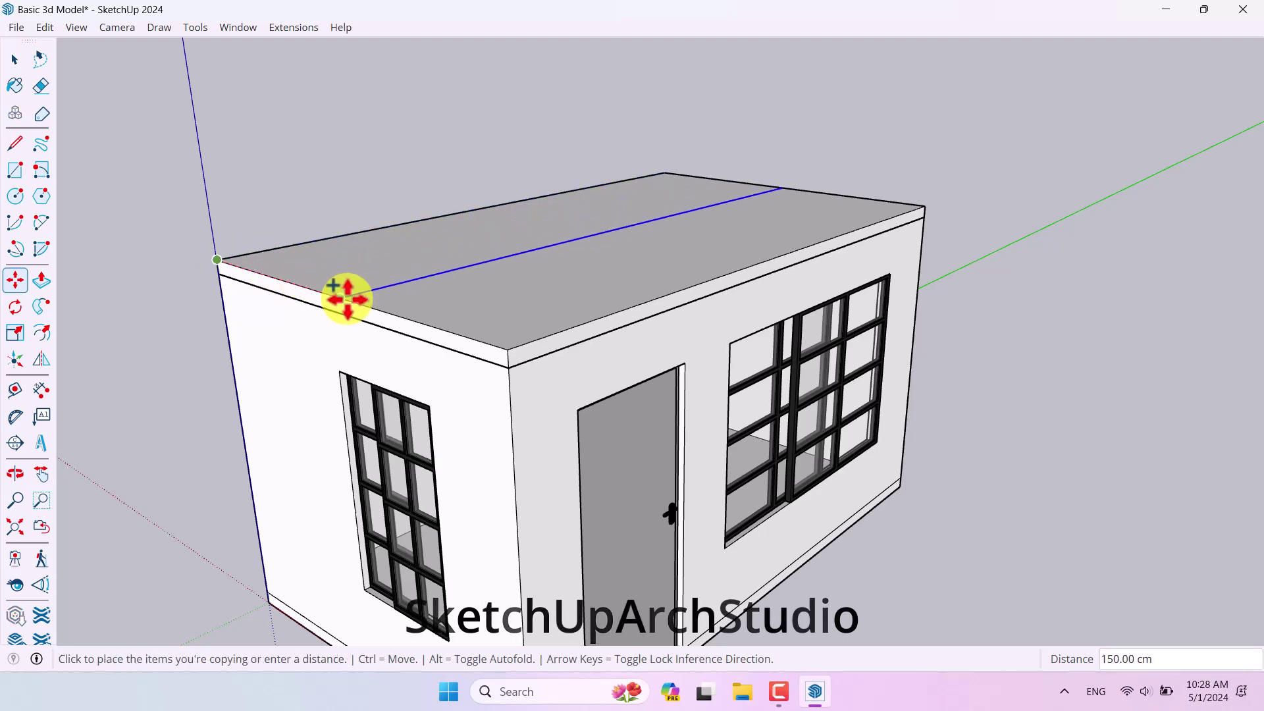
scroll(342, 297, down, 3)
click(342, 299)
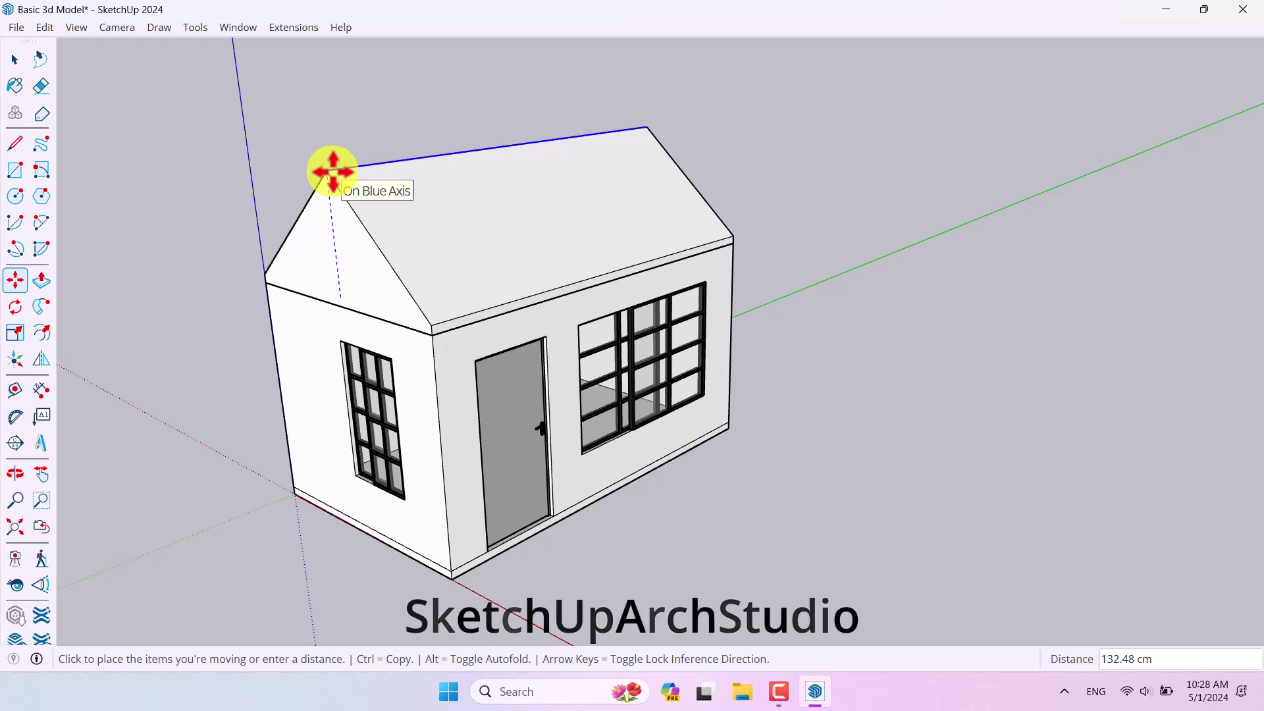
Raise the middle roof edge along the blue axis to form the ridge of a gable roof.
key(Return)
scroll(527, 276, down, 2)
middle_drag(553, 289, 635, 294)
key(space)
Select the entire gable roof, make it a group, and clear the selection.
middle_drag(388, 326, 578, 259)
click(576, 251)
right_click(575, 251)
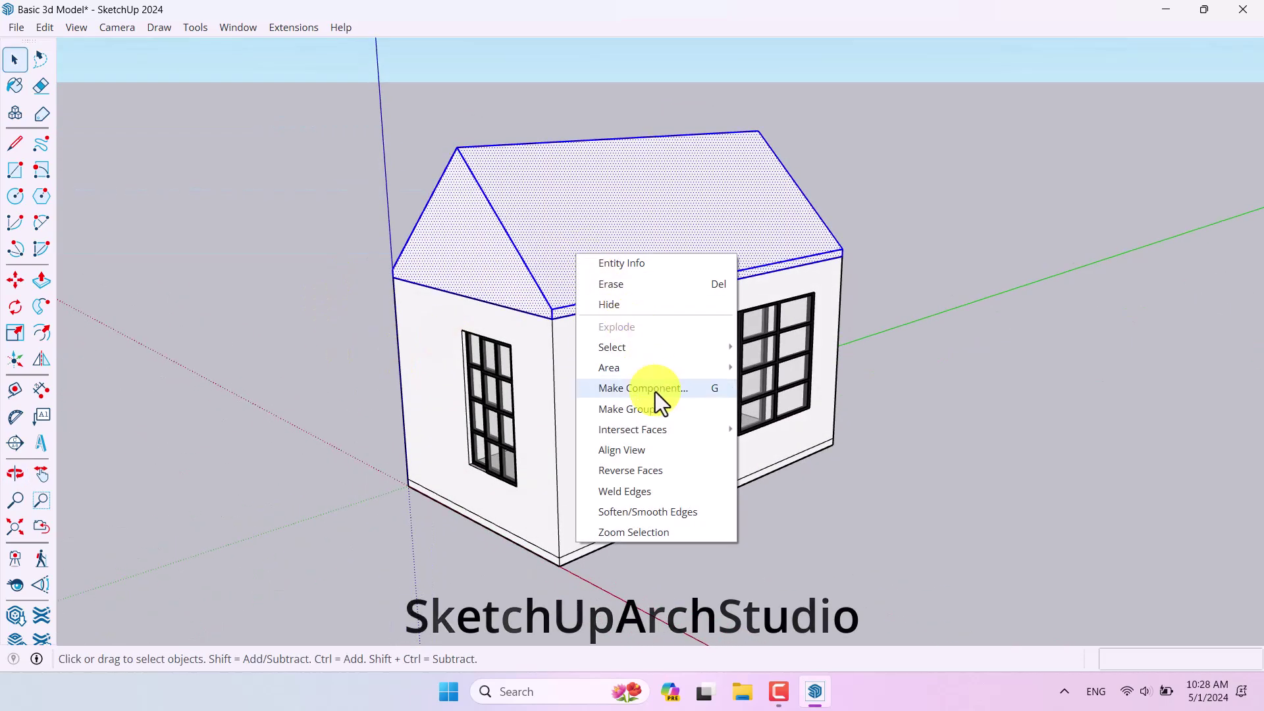
click(650, 410)
scroll(650, 415, down, 2)
click(750, 516)
scroll(731, 491, up, 3)
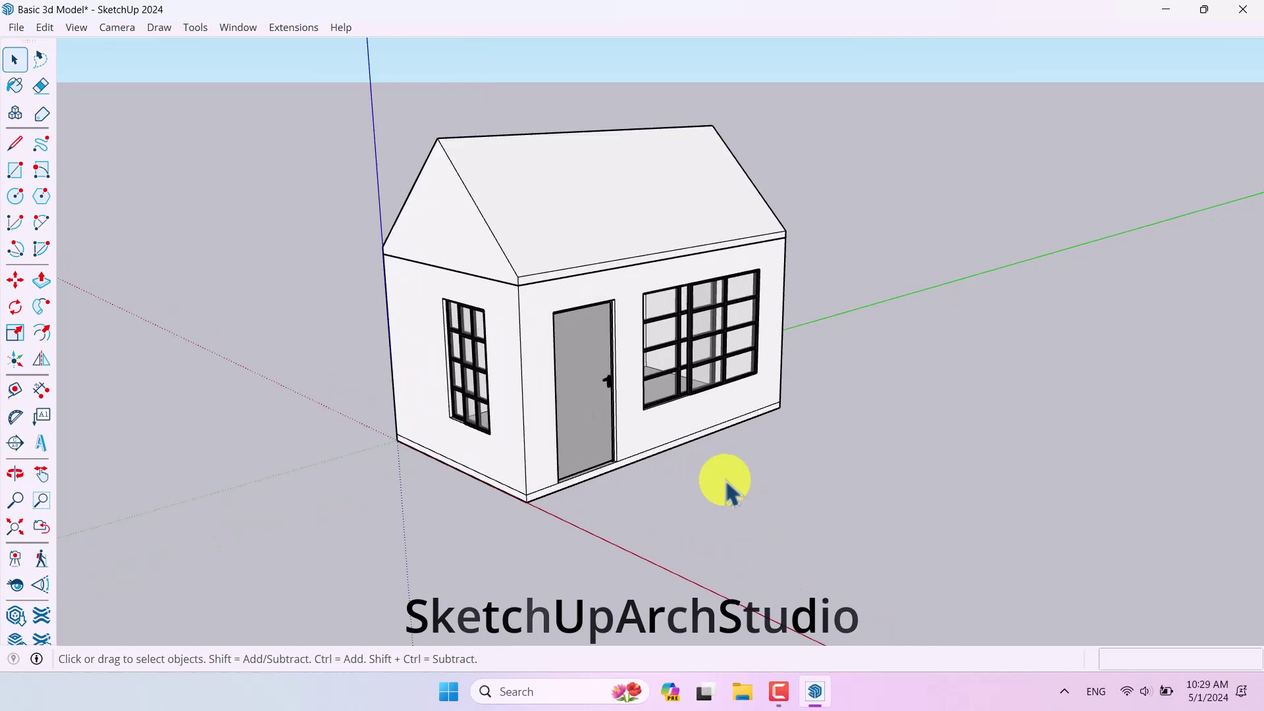
scroll(790, 274, down, 3)
scroll(740, 362, up, 3)
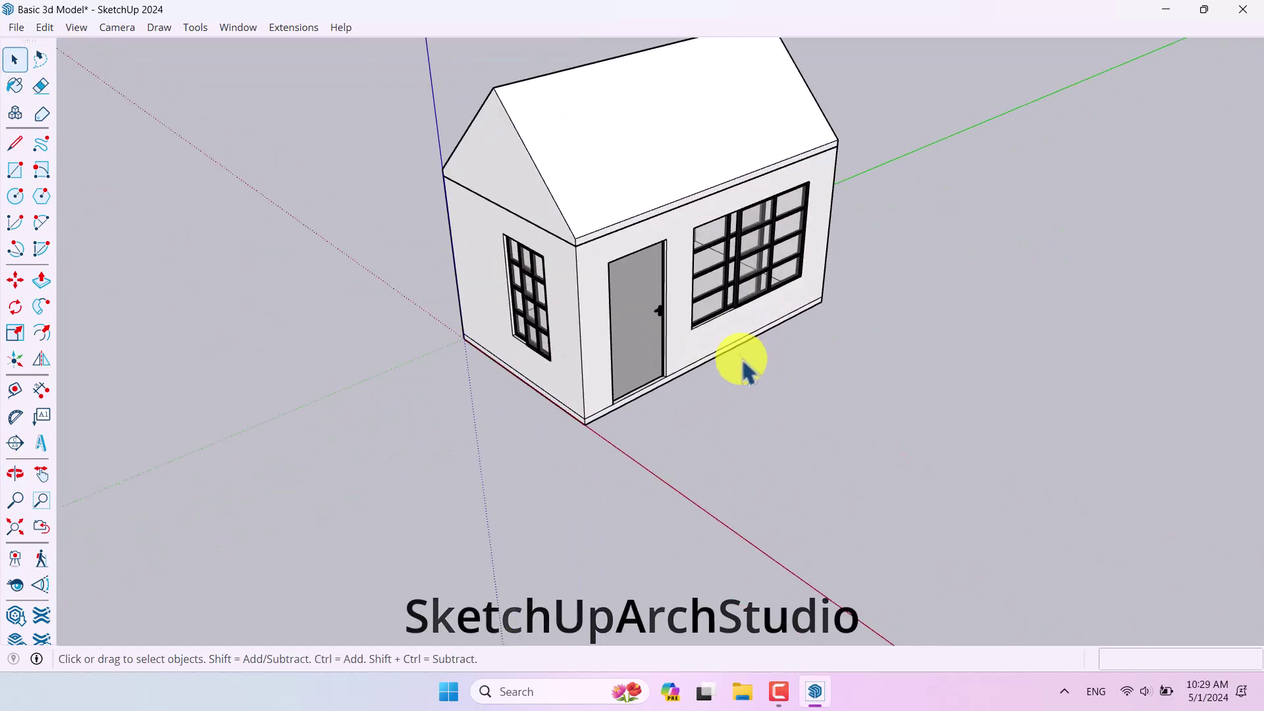
scroll(757, 283, up, 3)
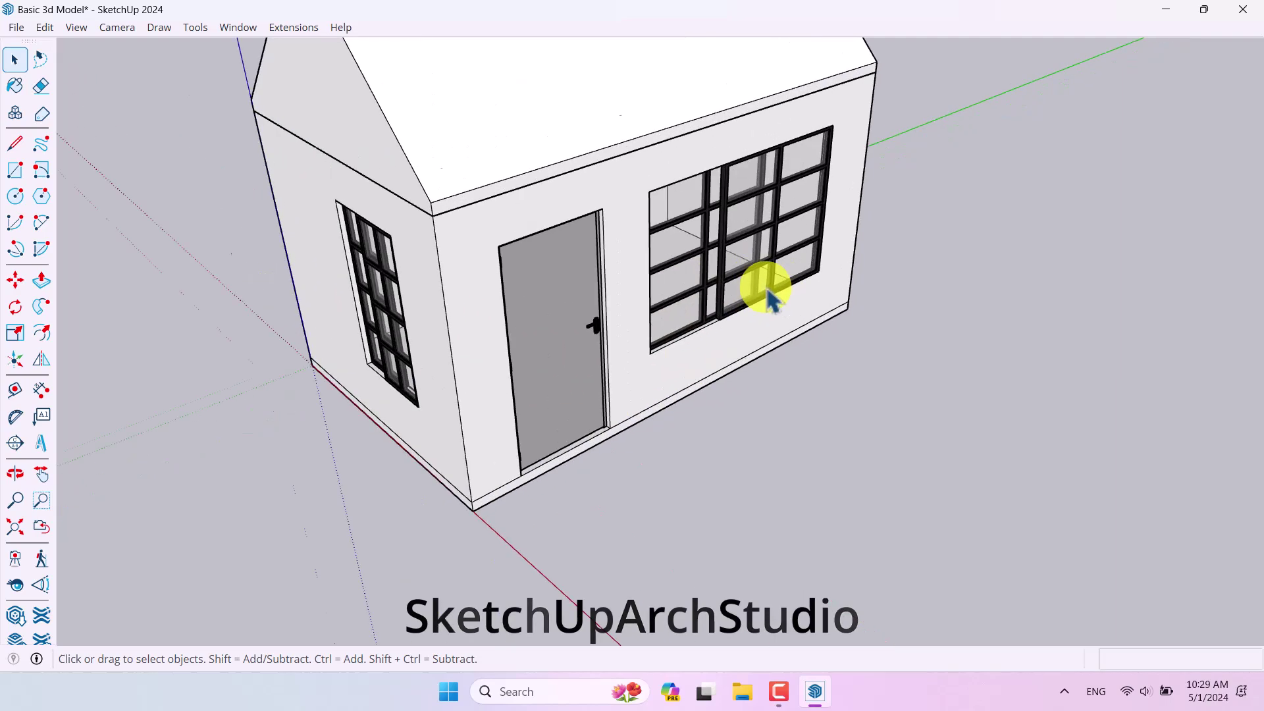
Open 3D Warehouse and search for "Flower Box".
click(25, 609)
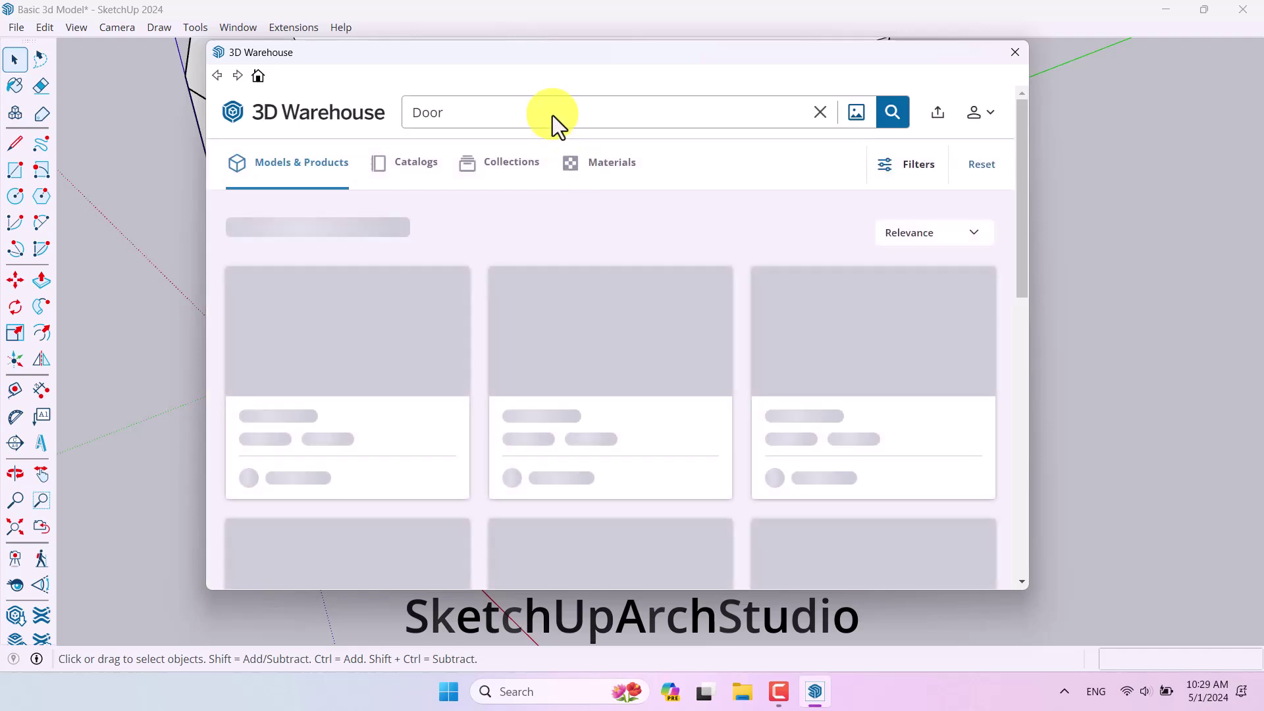
click(549, 111)
key(ctrl+a)
text(F)
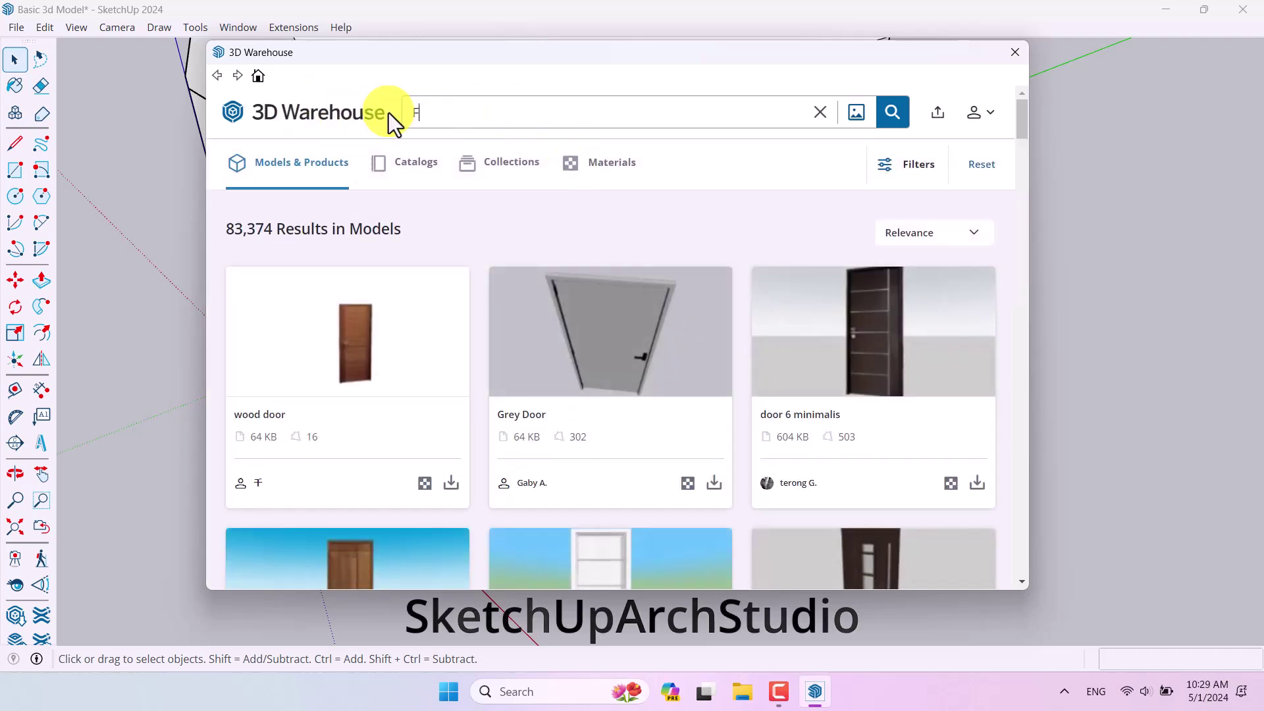
text(lower Box)
key(Return)
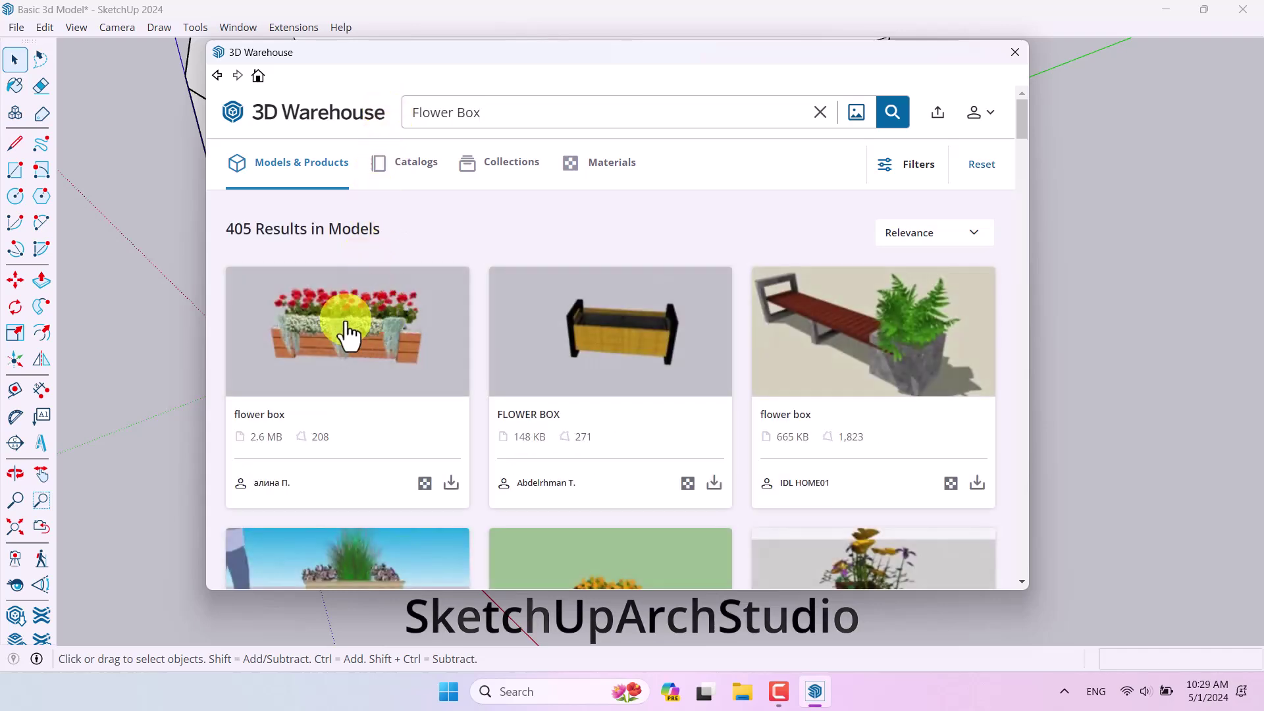
Load the "flower boxs" planter with yellow flowers directly into the model and place it at the front wall below the large window.
scroll(348, 333, down, 5)
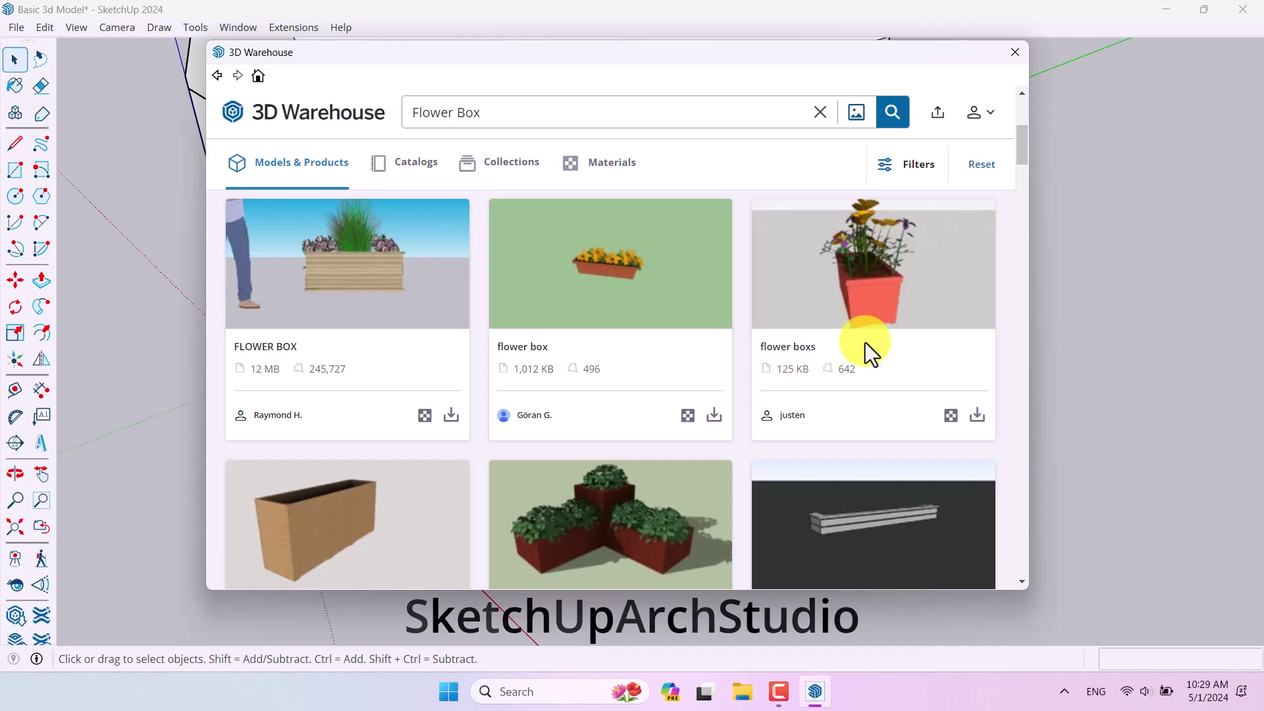
scroll(858, 356, down, 8)
scroll(859, 357, down, 8)
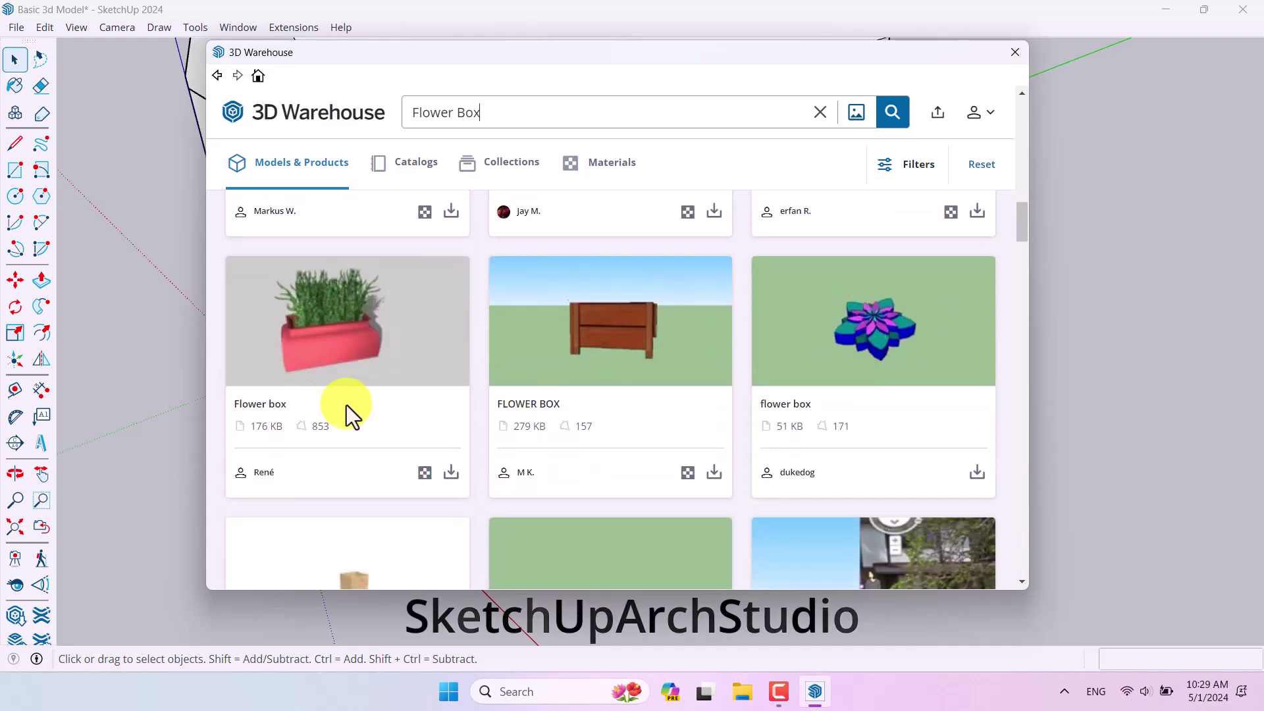
scroll(345, 415, down, 10)
scroll(344, 416, up, 10)
scroll(800, 471, down, 5)
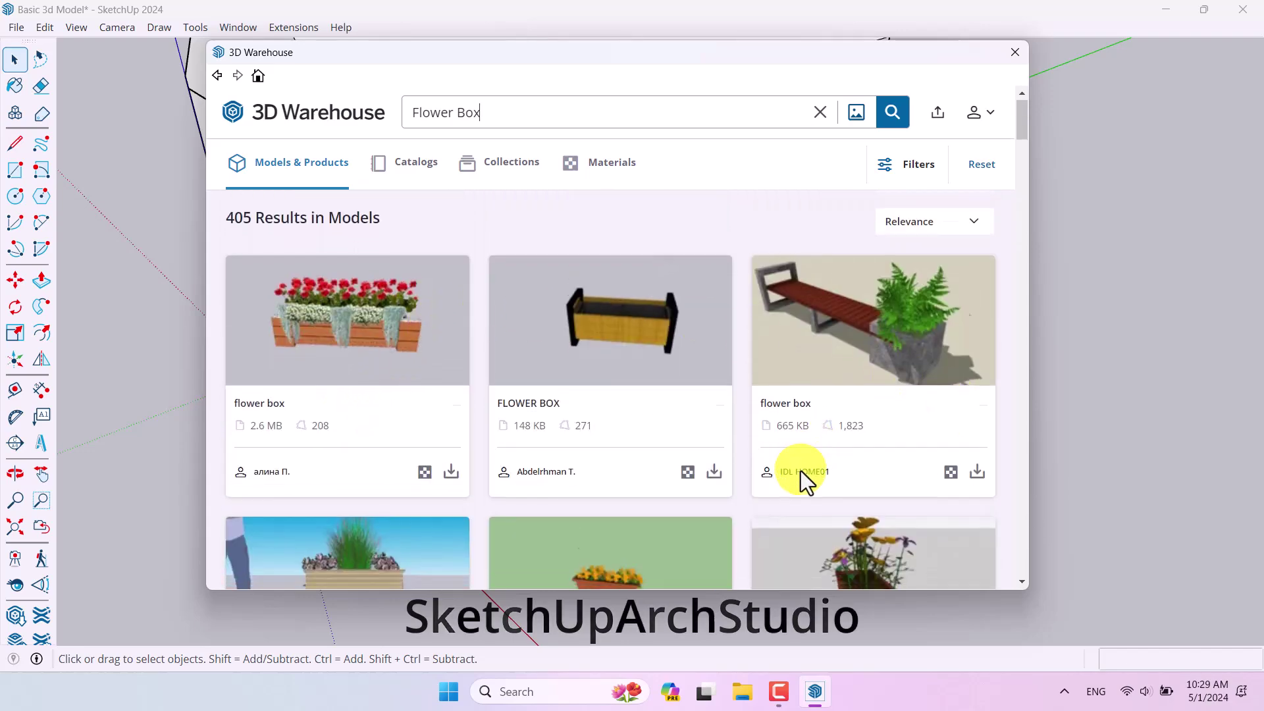
click(977, 415)
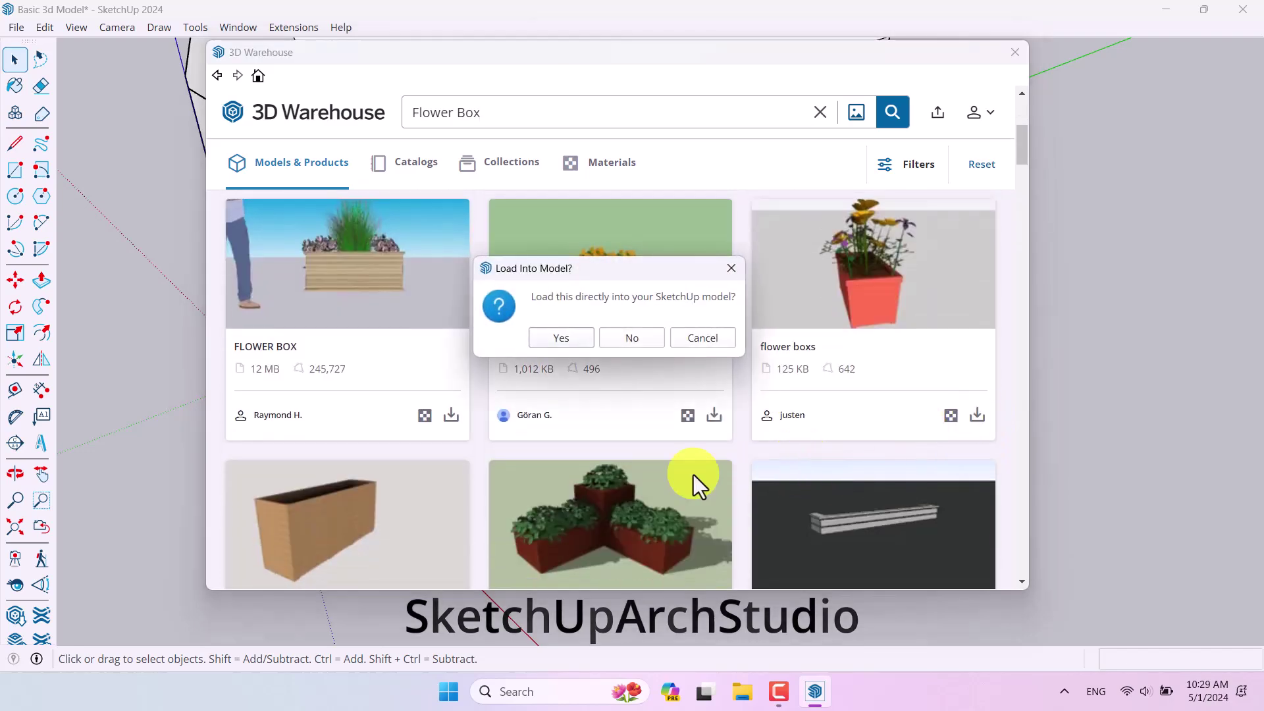
click(562, 337)
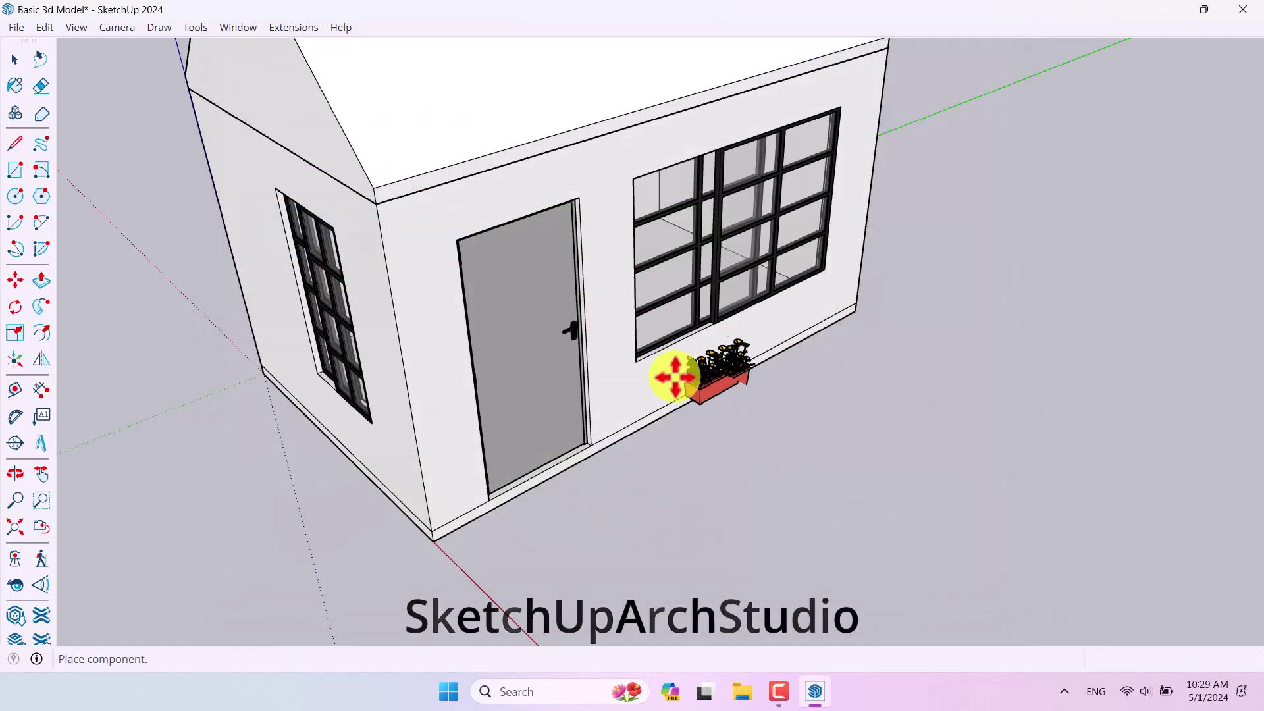
click(651, 371)
Move the flower box about 10.9 cm perpendicular to the front wall so its back sits closer to the wall.
scroll(651, 371, up, 5)
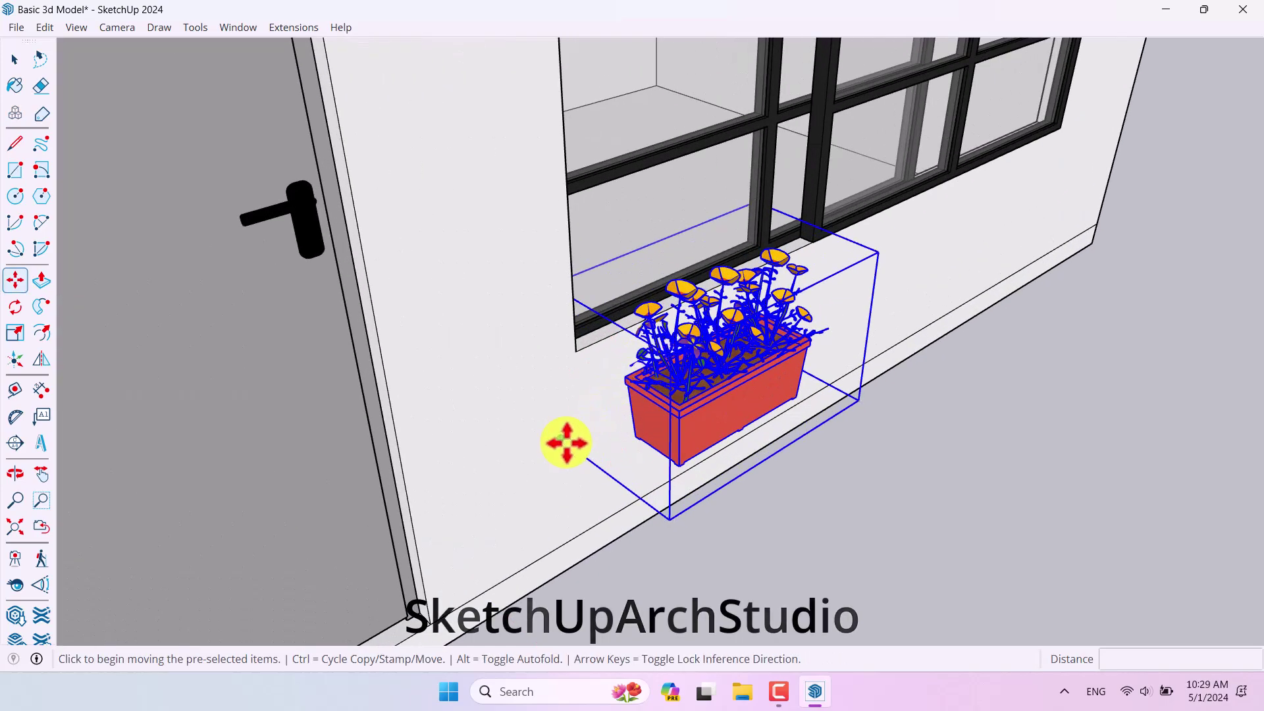
click(570, 442)
click(591, 459)
middle_drag(591, 459, 740, 468)
scroll(668, 443, up, 3)
click(669, 443)
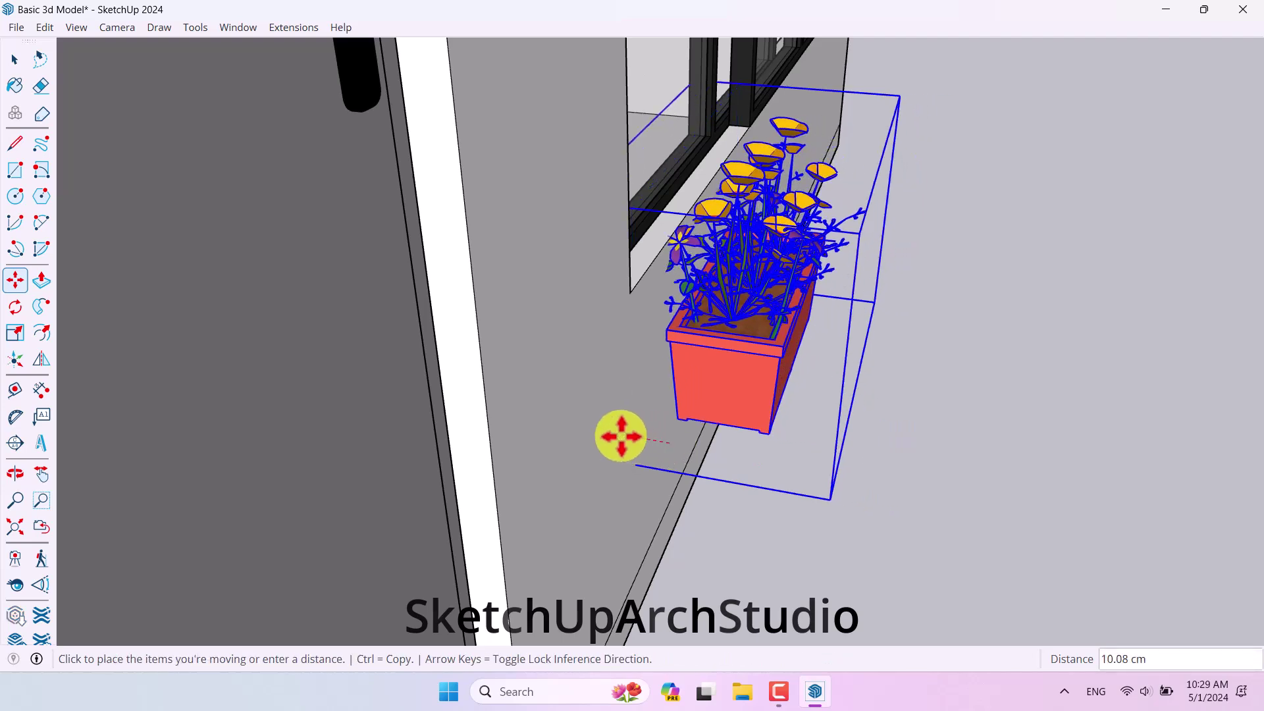
click(615, 437)
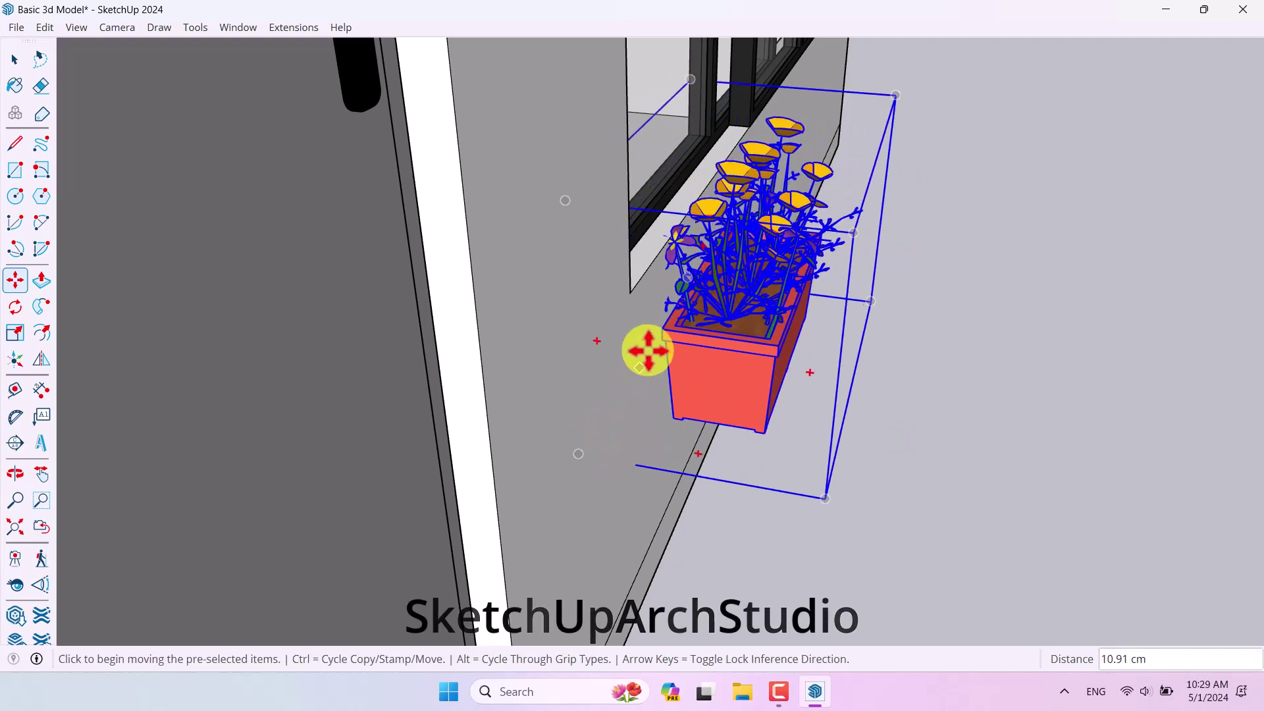
Move the flower box by its upper back corner onto the lower corner of the front window nearest the door.
scroll(644, 356, up, 5)
scroll(671, 320, down, 2)
click(657, 319)
click(651, 332)
scroll(643, 347, down, 2)
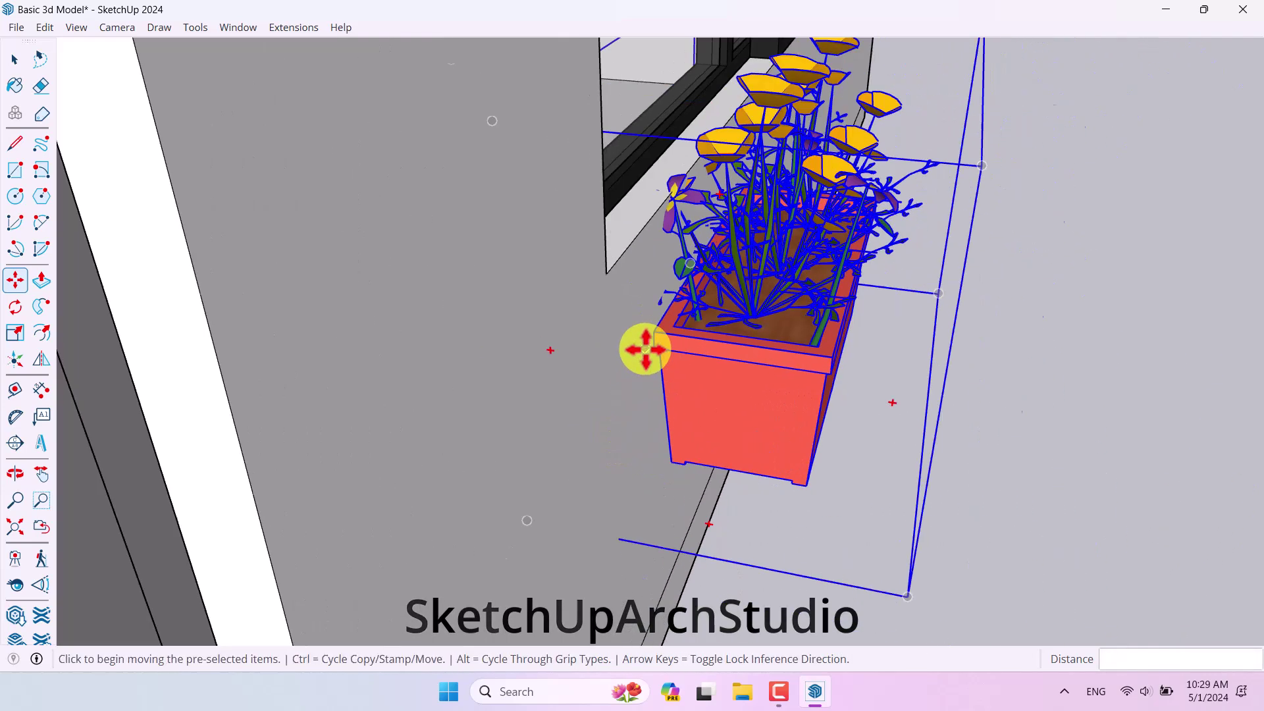
click(659, 333)
click(609, 271)
Copy the flower box end to end along the front wall as a 4x array beneath the window and clear the selection.
scroll(550, 391, down, 2)
middle_drag(551, 391, 141, 386)
scroll(141, 386, down, 3)
middle_drag(494, 409, 535, 395)
scroll(535, 355, up, 1)
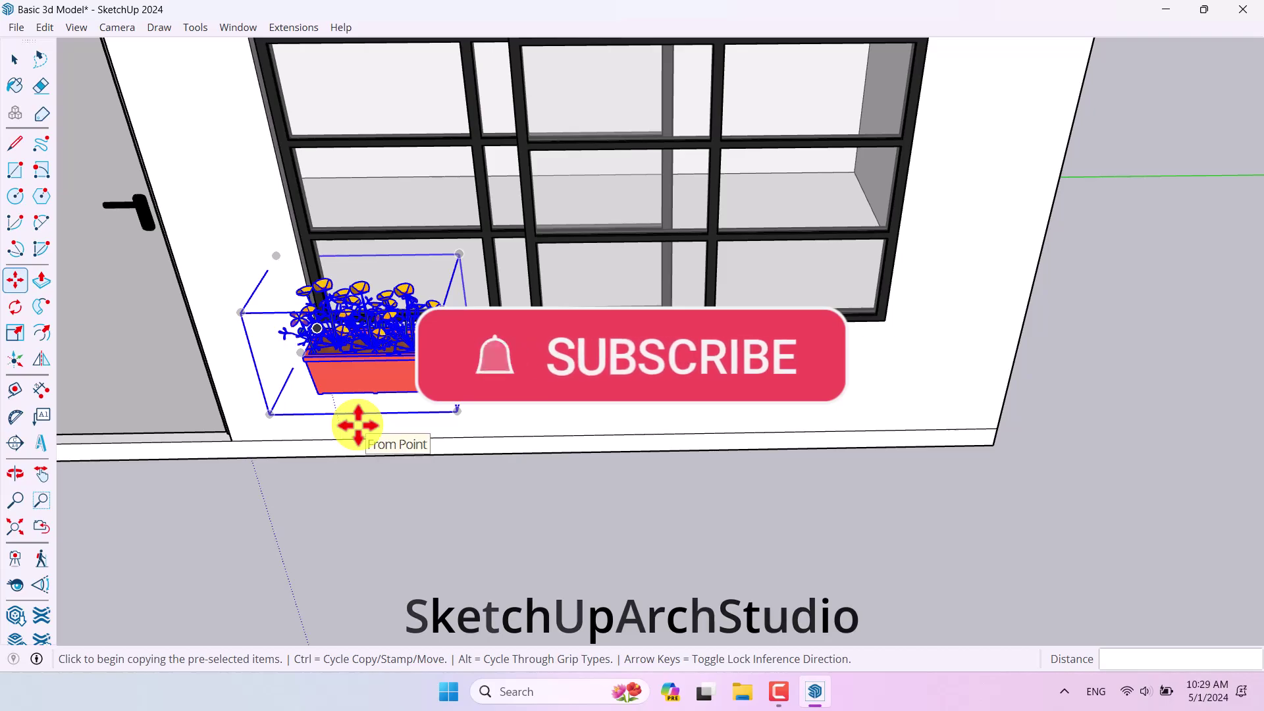
scroll(310, 375, up, 5)
click(290, 328)
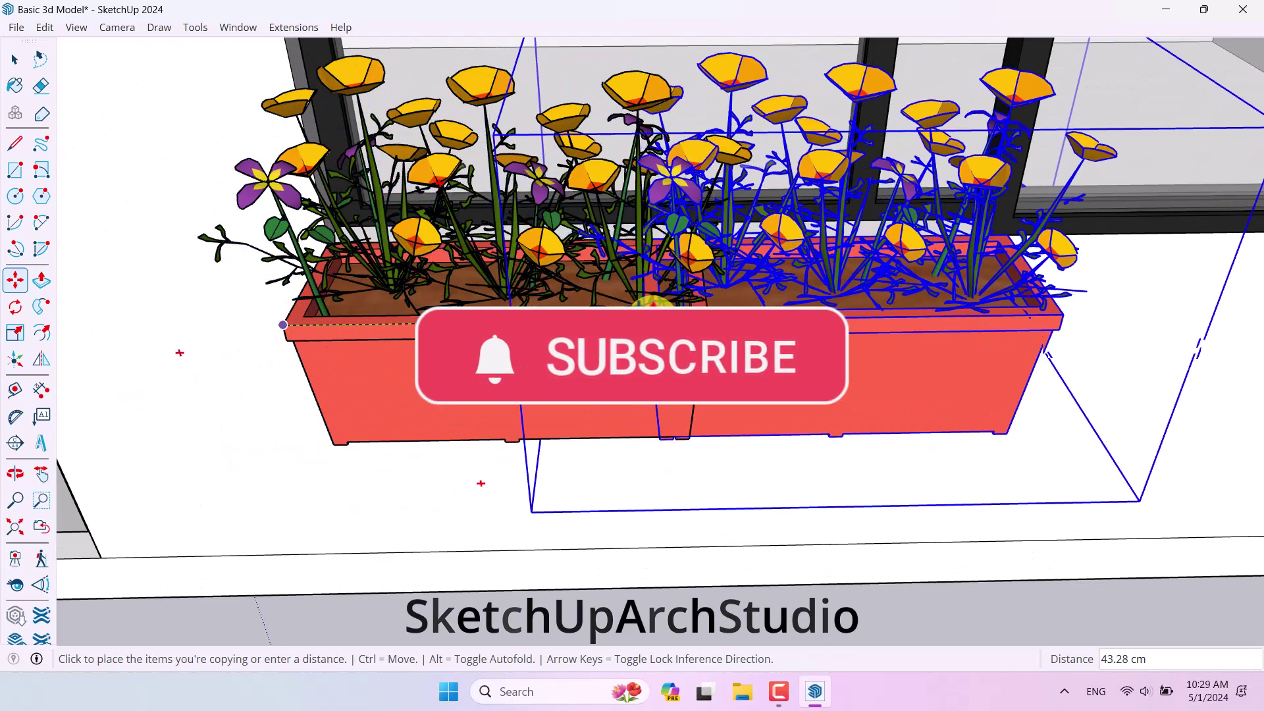
click(699, 319)
scroll(556, 322, down, 8)
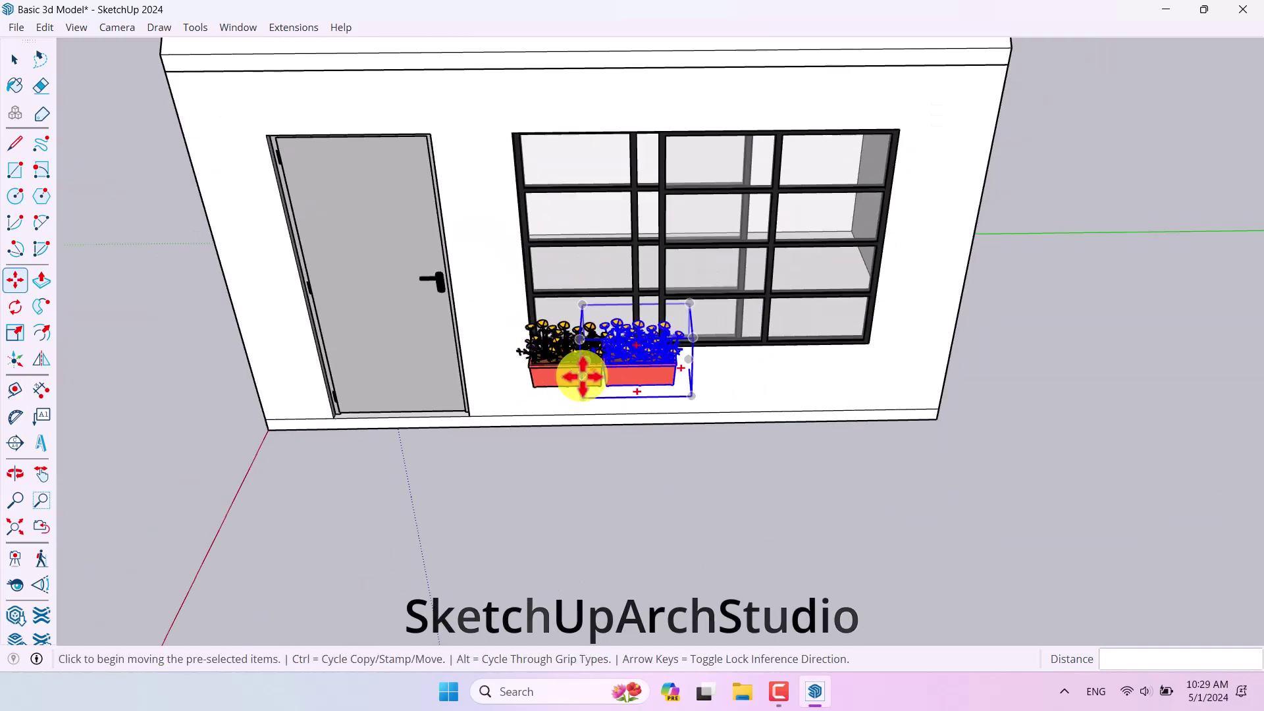
text(4x)
key(Return)
scroll(582, 376, down, 3)
middle_drag(582, 376, 551, 485)
key(space)
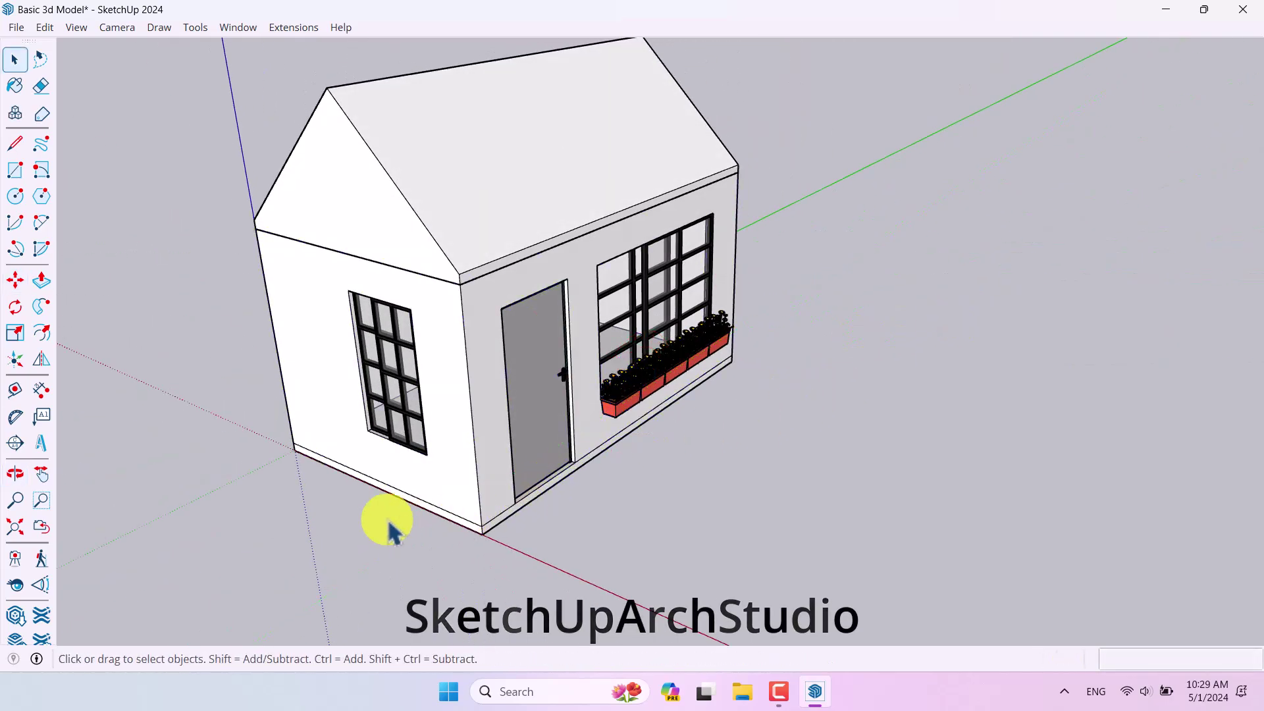
Select all five front flower boxes and scale the row along the green axis from the end farthest from the door to the window's edge.
scroll(647, 411, up, 7)
click(580, 395)
middle_drag(581, 395, 49, 438)
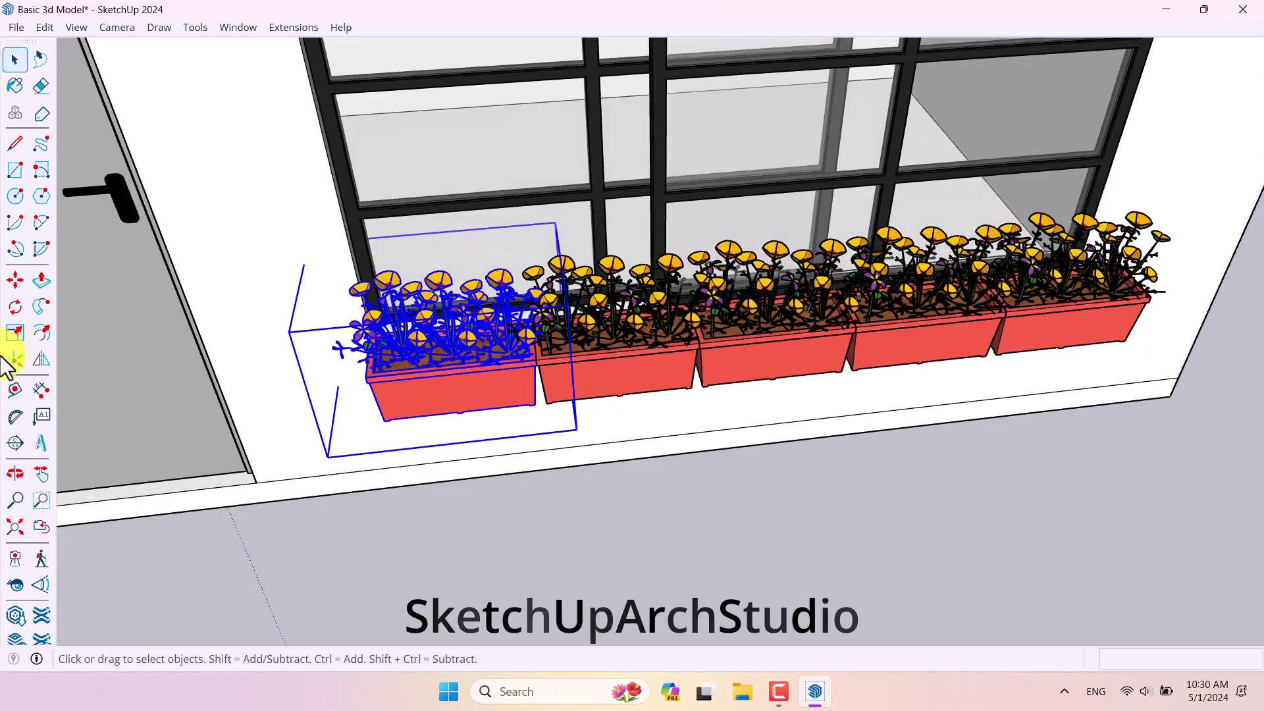
ctrl+click(749, 352)
ctrl+click(887, 348)
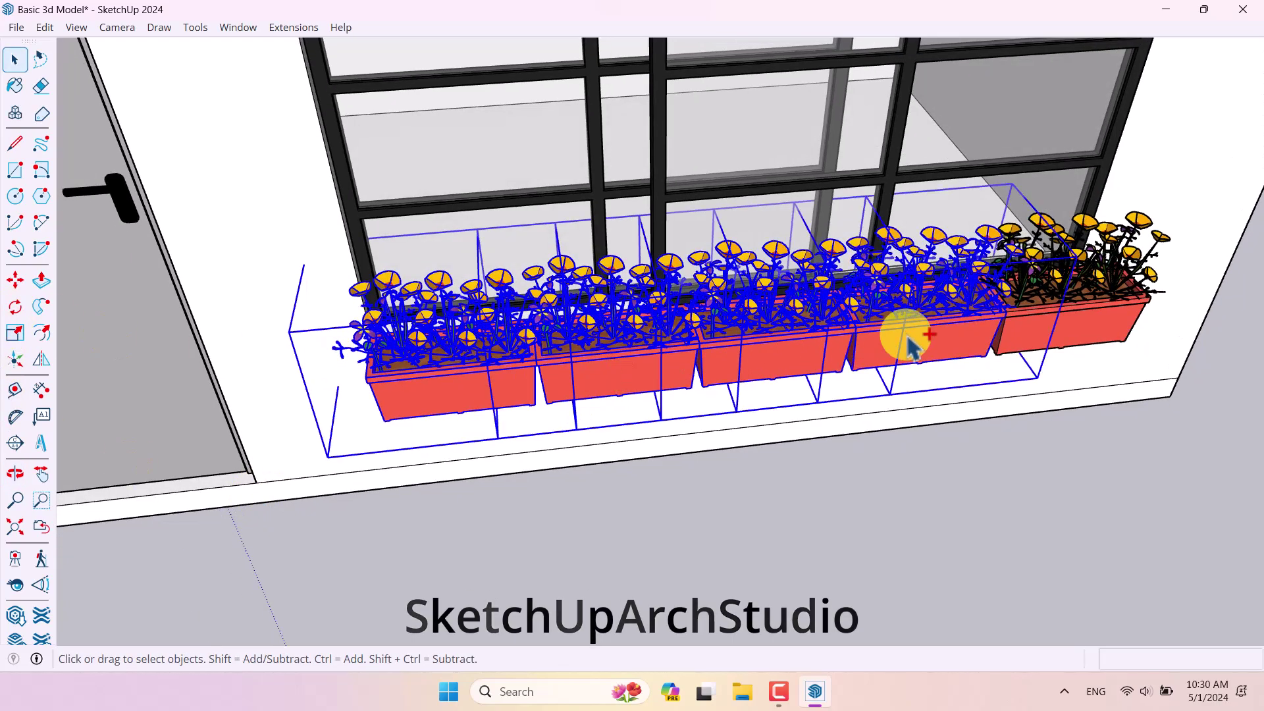
ctrl+click(1082, 326)
middle_drag(1081, 326, 395, 369)
click(17, 339)
scroll(732, 208, down, 3)
middle_drag(732, 208, 1207, 360)
click(858, 393)
click(865, 273)
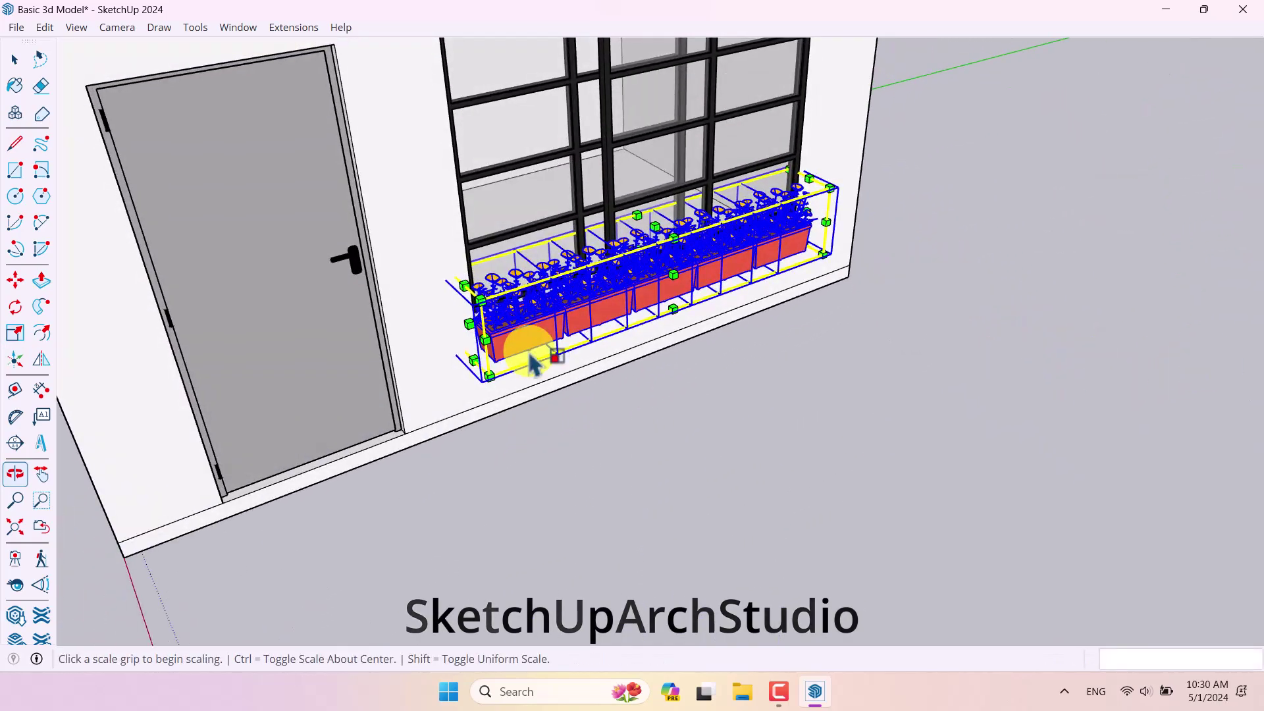
Scale the row of flower boxes along the green axis from the door-side end to line up with the window's edge.
scroll(526, 339, up, 1)
click(469, 325)
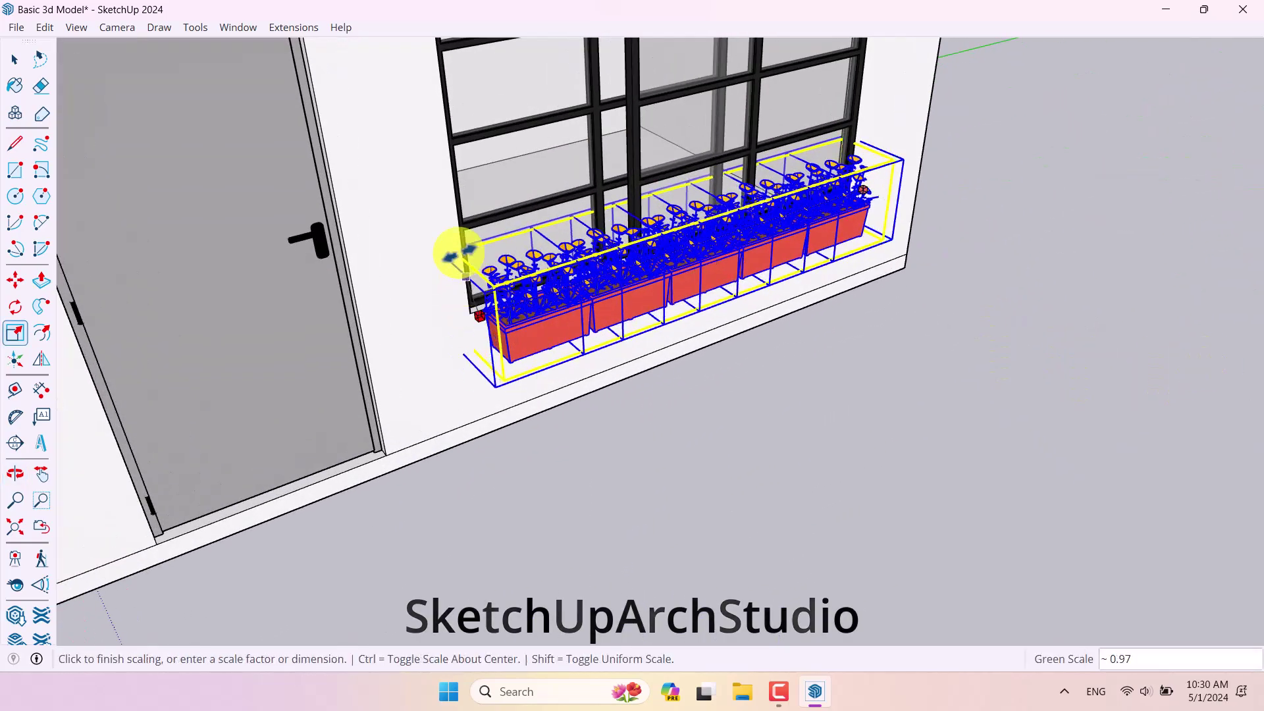
click(452, 207)
key(space)
click(582, 426)
Move the row of five flower boxes slightly downward along the blue axis below the front window.
scroll(724, 494, down, 2)
middle_drag(724, 494, 976, 307)
middle_drag(698, 424, 381, 438)
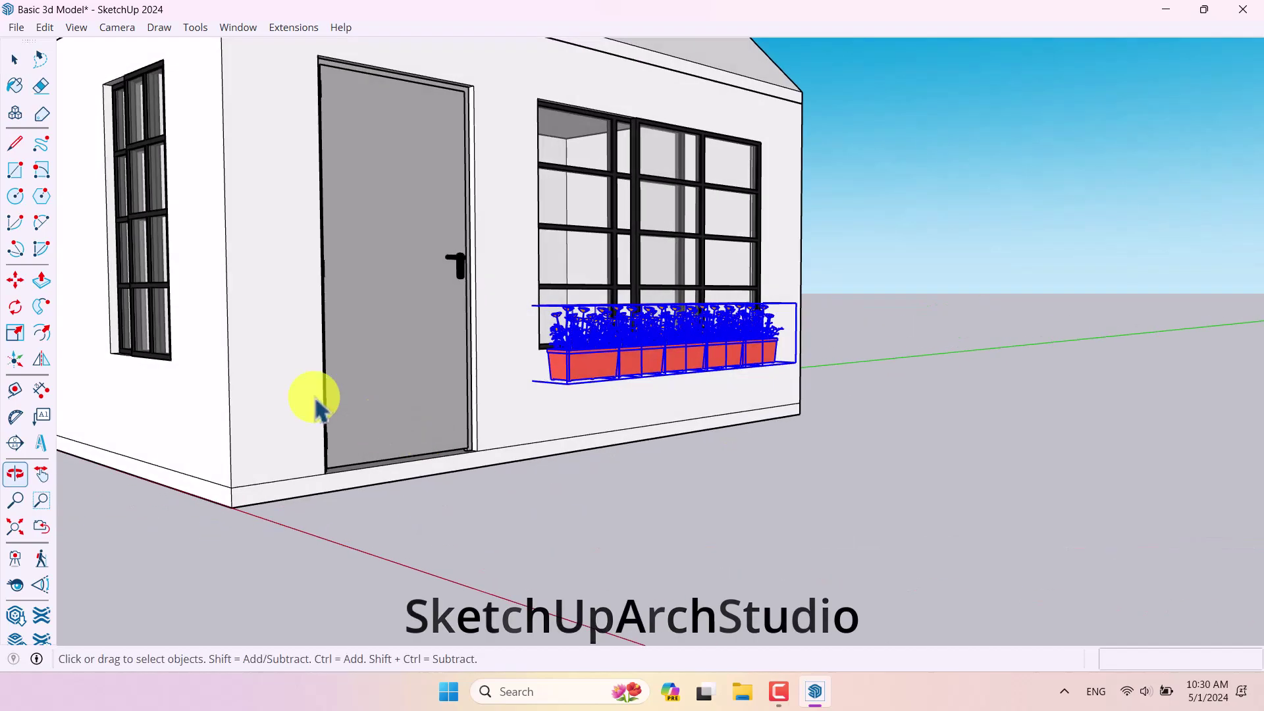
click(18, 282)
scroll(573, 349, up, 3)
click(455, 330)
click(457, 361)
scroll(617, 389, down, 3)
middle_drag(617, 388, 393, 488)
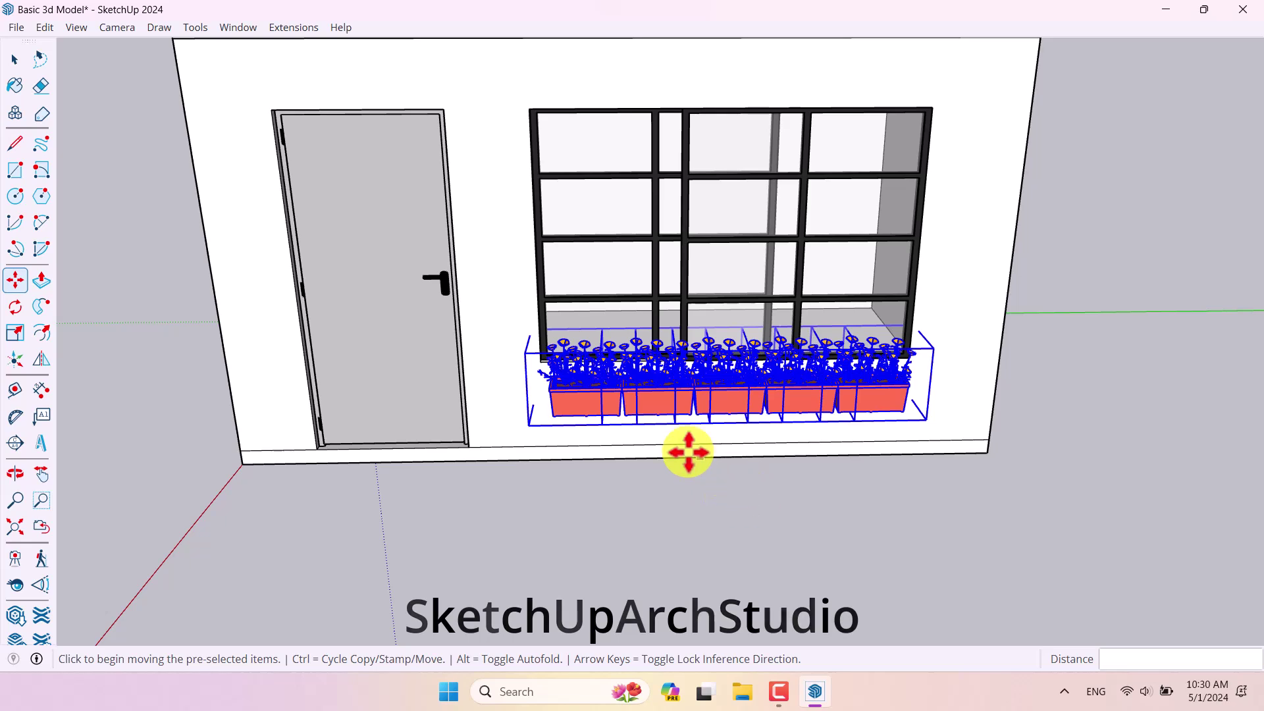
Copy one flower box from the front row to the ground beside the side wall with the narrow window.
key(space)
click(579, 409)
click(15, 279)
middle_drag(389, 294, 1254, 439)
key(ctrl)
click(725, 388)
click(535, 499)
scroll(260, 458, up, 2)
Rotate the copied flower box 90 degrees so its long side runs parallel to the side wall.
click(15, 307)
scroll(653, 495, up, 3)
click(602, 469)
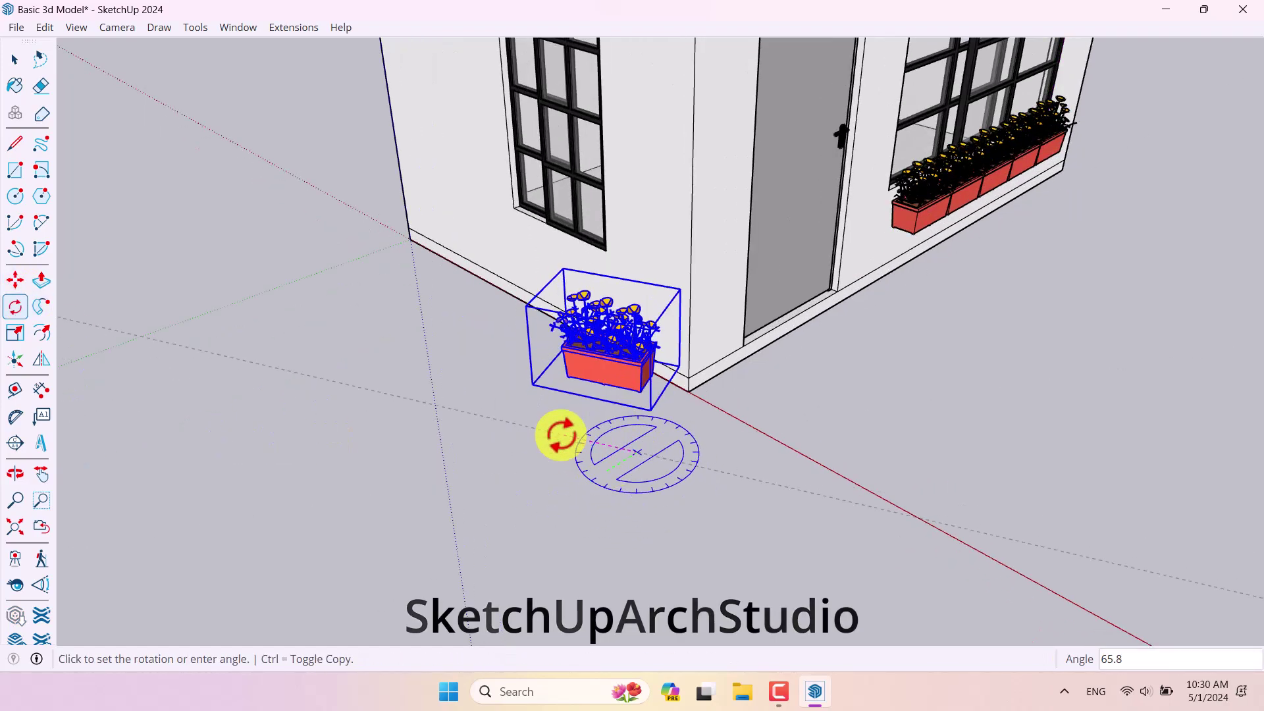
click(560, 434)
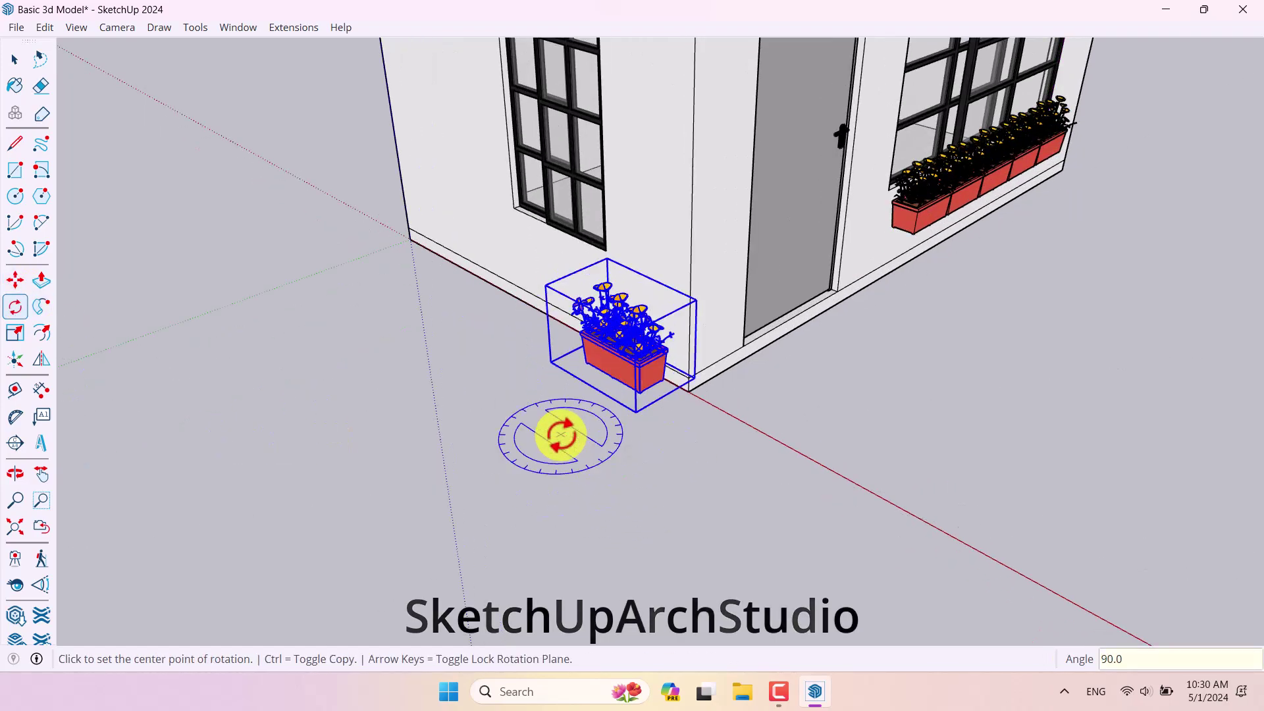
Move the rotated flower box by its upper back corner onto the side window's lower corner nearest the front of the house.
click(15, 280)
scroll(603, 372, up, 3)
scroll(790, 319, up, 6)
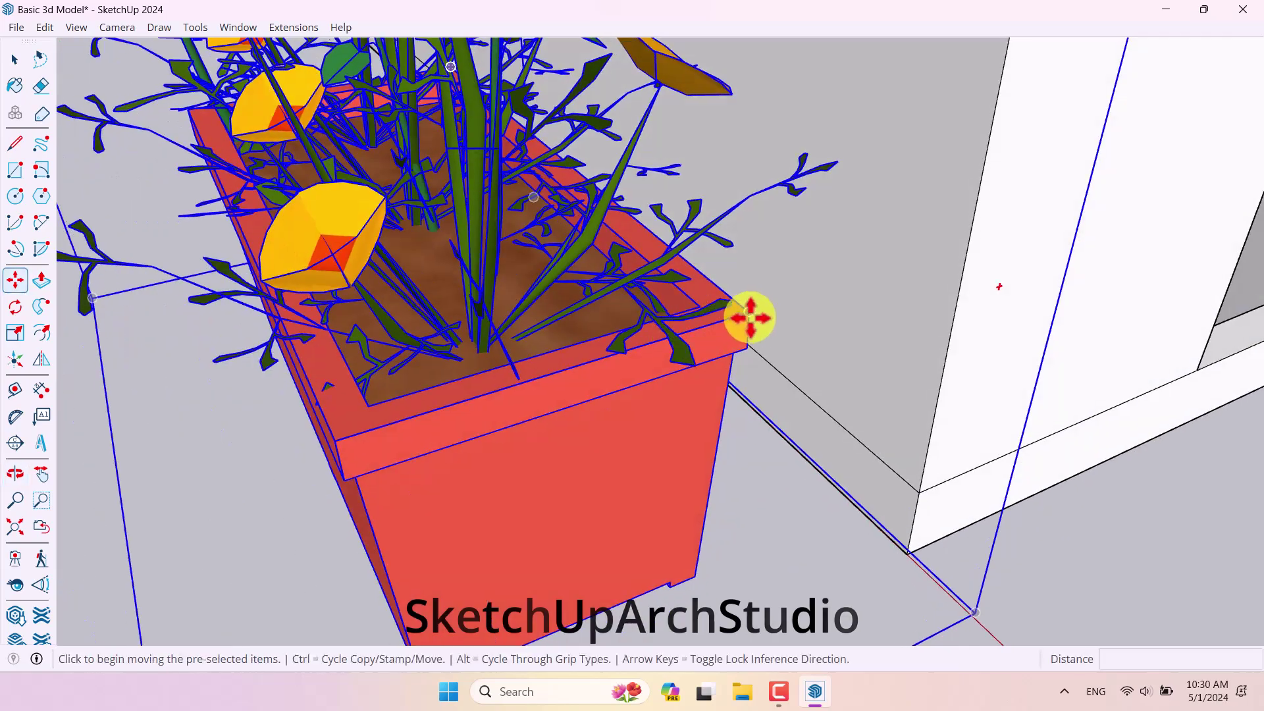
click(749, 313)
scroll(655, 264, down, 3)
middle_drag(599, 259, 592, 231)
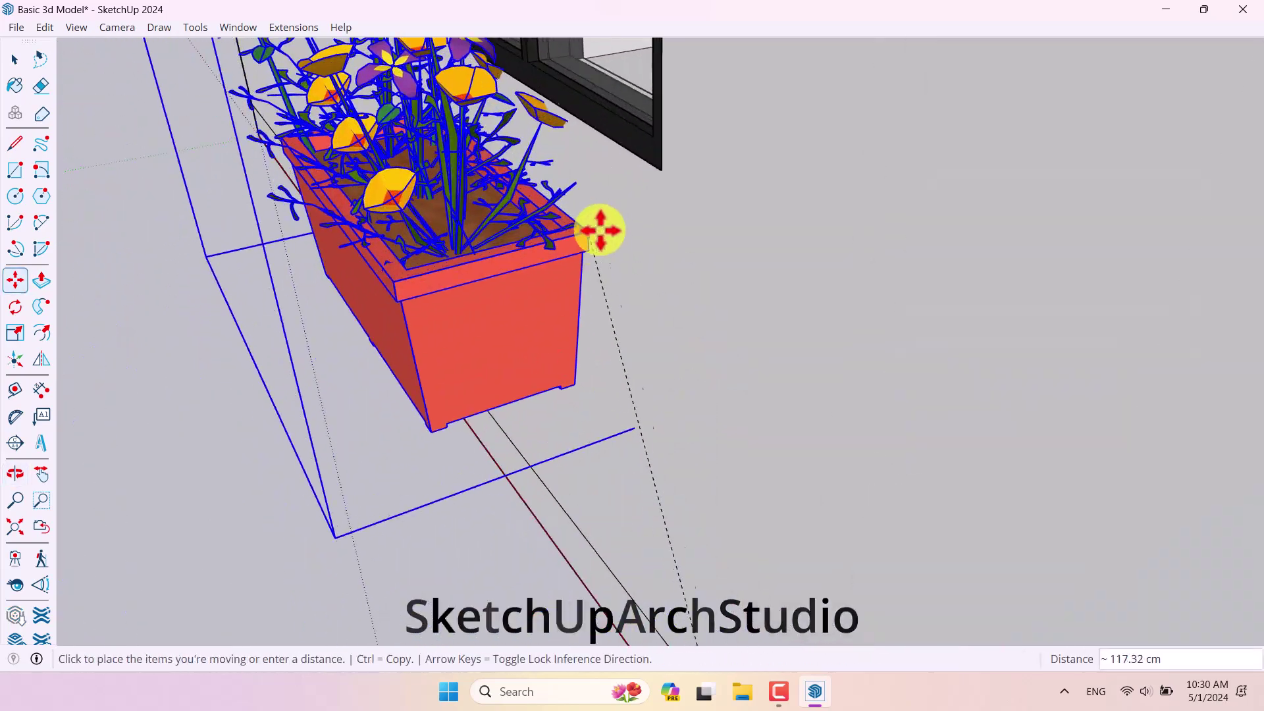
click(657, 172)
scroll(658, 369, down, 4)
middle_drag(776, 385, 851, 434)
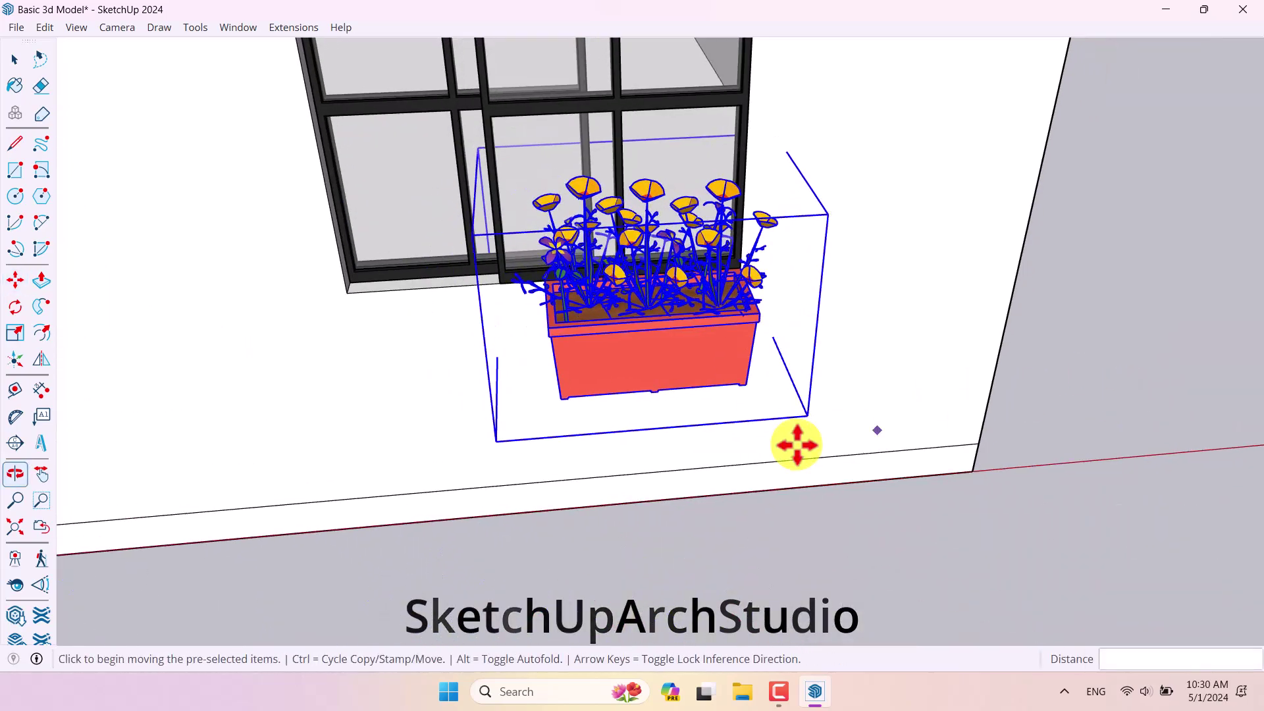
Copy the flower box end to end along the side wall to make a pair beneath the side window.
scroll(755, 317, up, 3)
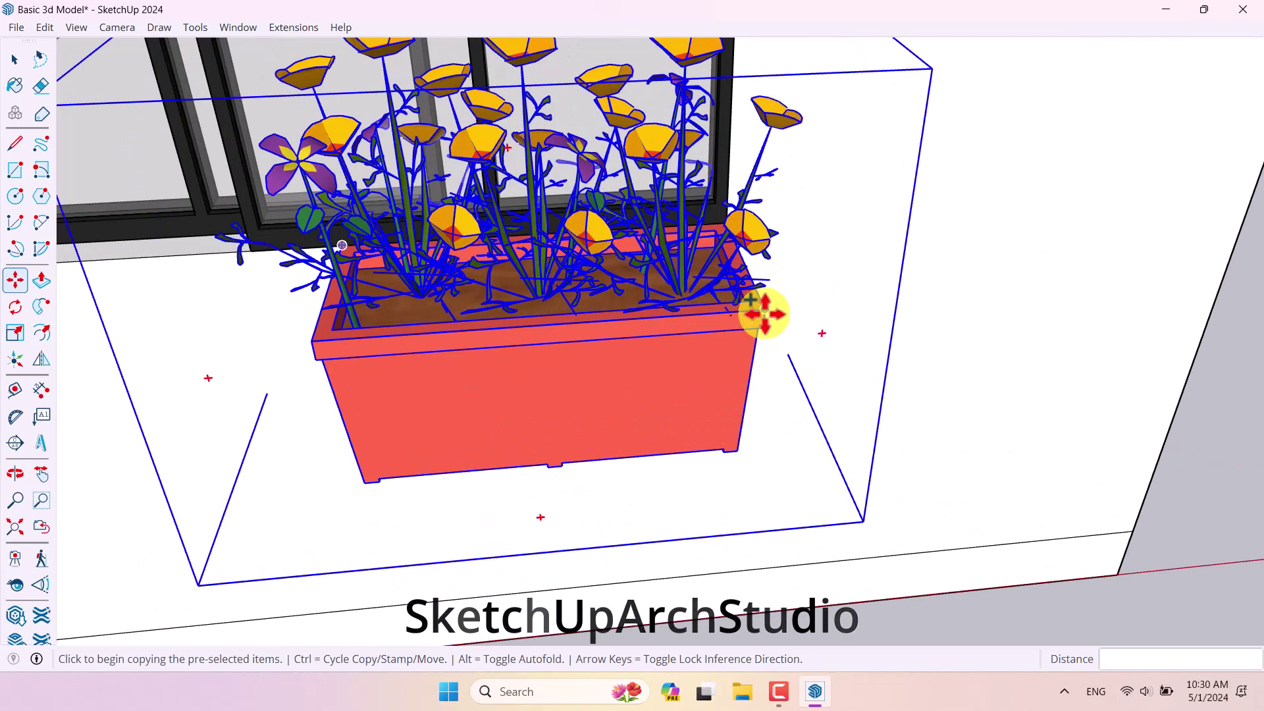
click(761, 313)
click(316, 348)
key(space)
scroll(675, 454, down, 5)
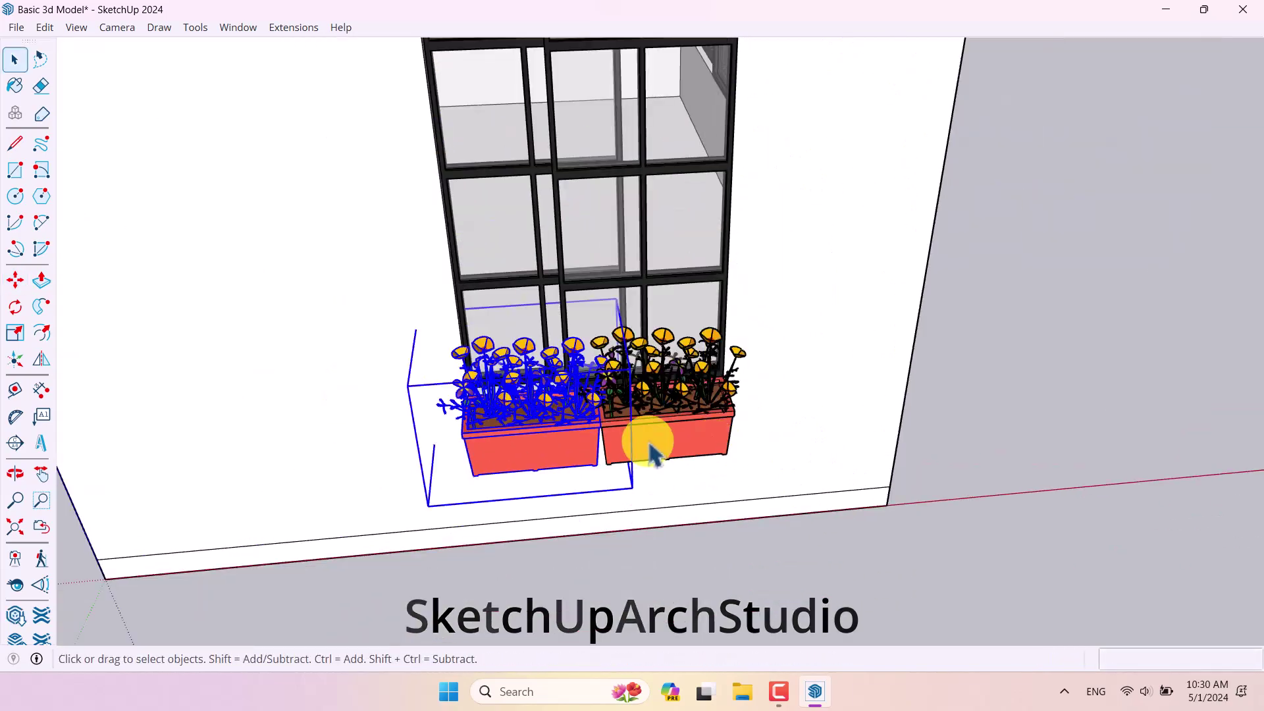
Select both side flower boxes and scale them along the red axis from each end to match the side window's width.
shift+click(692, 436)
key(s)
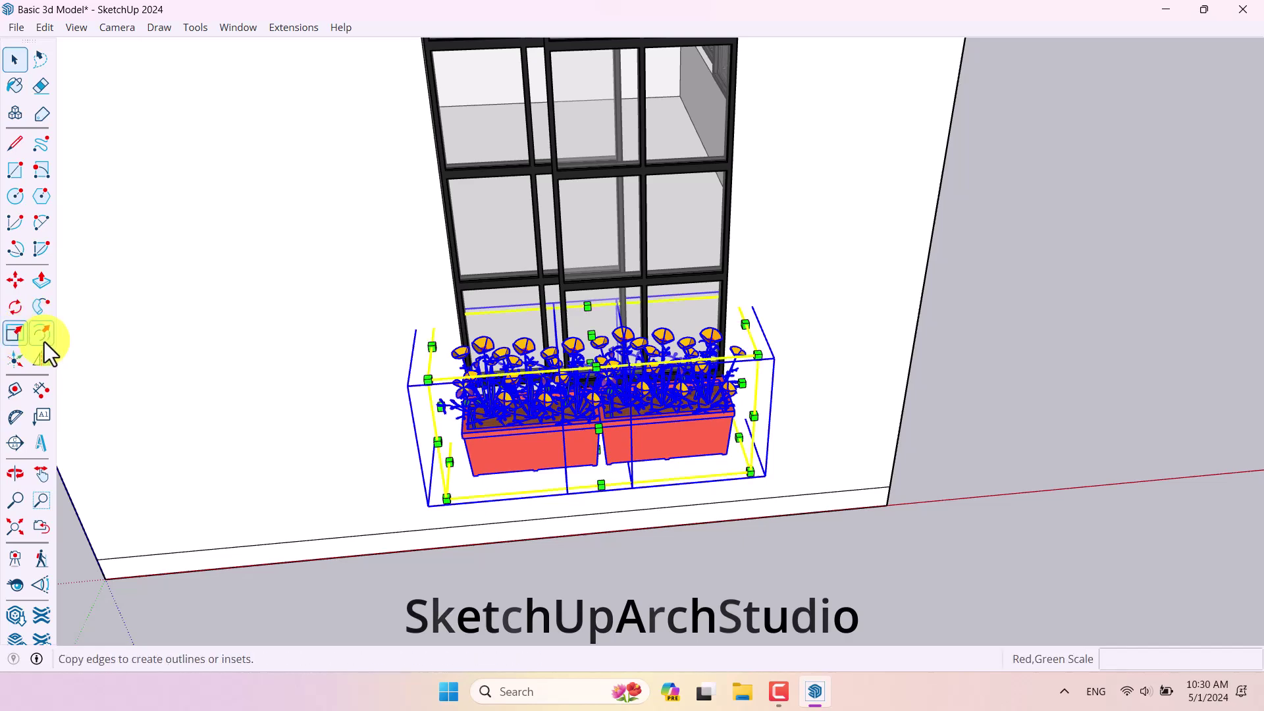
click(435, 407)
click(465, 269)
click(738, 380)
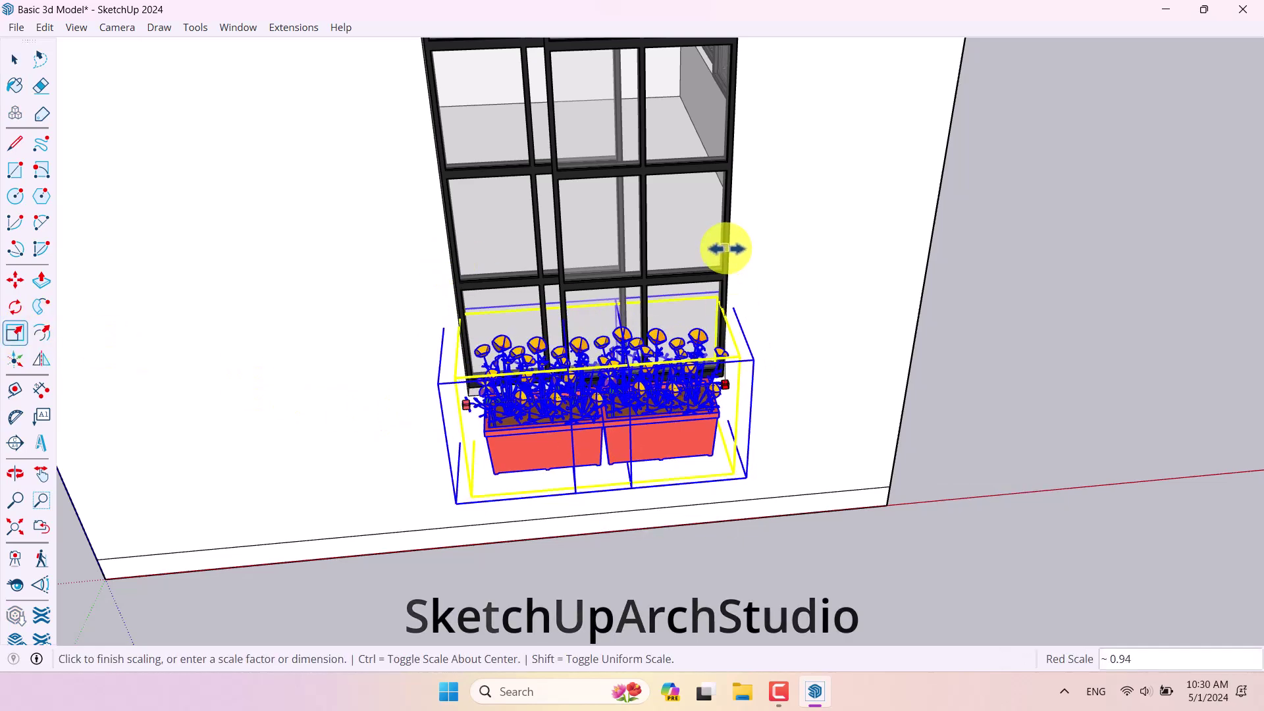
click(684, 389)
key(space)
Move the two side flower boxes about 8.5 cm straight down along the blue axis below the side window.
middle_drag(684, 384, 787, 301)
click(15, 280)
scroll(619, 294, up, 2)
click(617, 262)
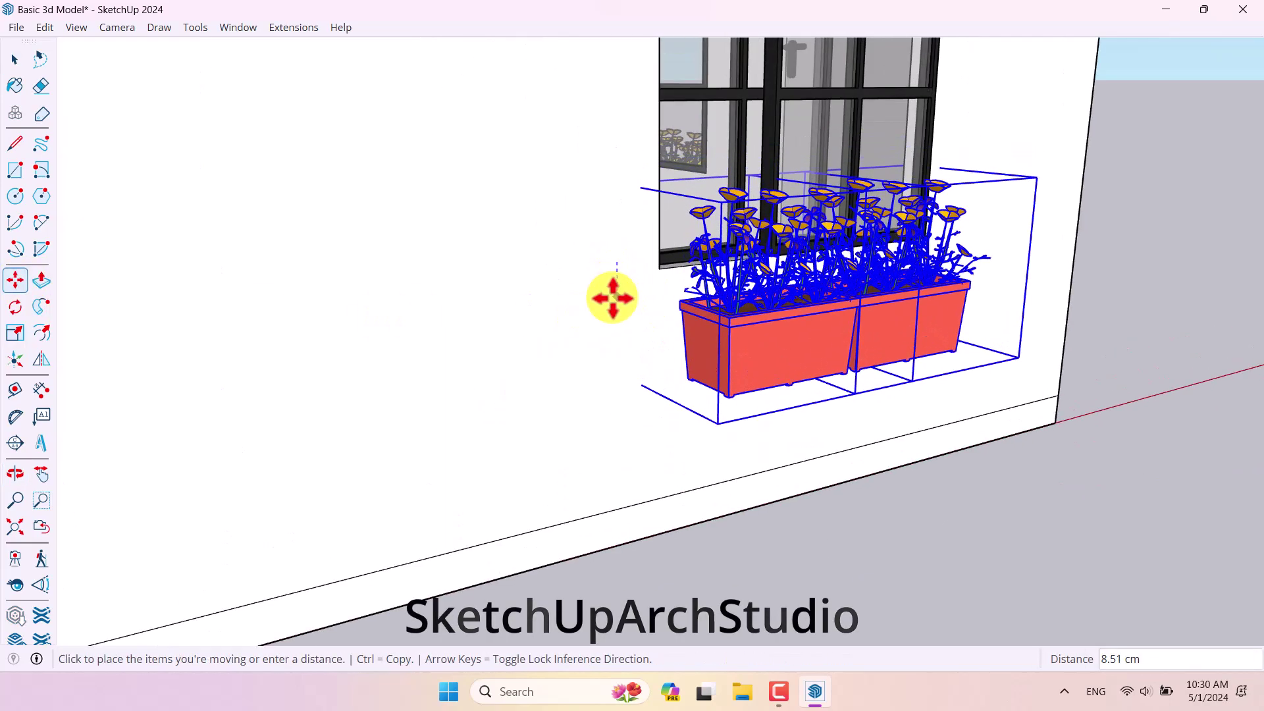
middle_drag(612, 299, 253, 398)
click(243, 535)
Clear the selection and save the house model with the whole building in view.
scroll(401, 454, down, 5)
middle_drag(559, 457, 556, 474)
scroll(428, 367, up, 2)
shift+middle_drag(428, 366, 485, 452)
key(space)
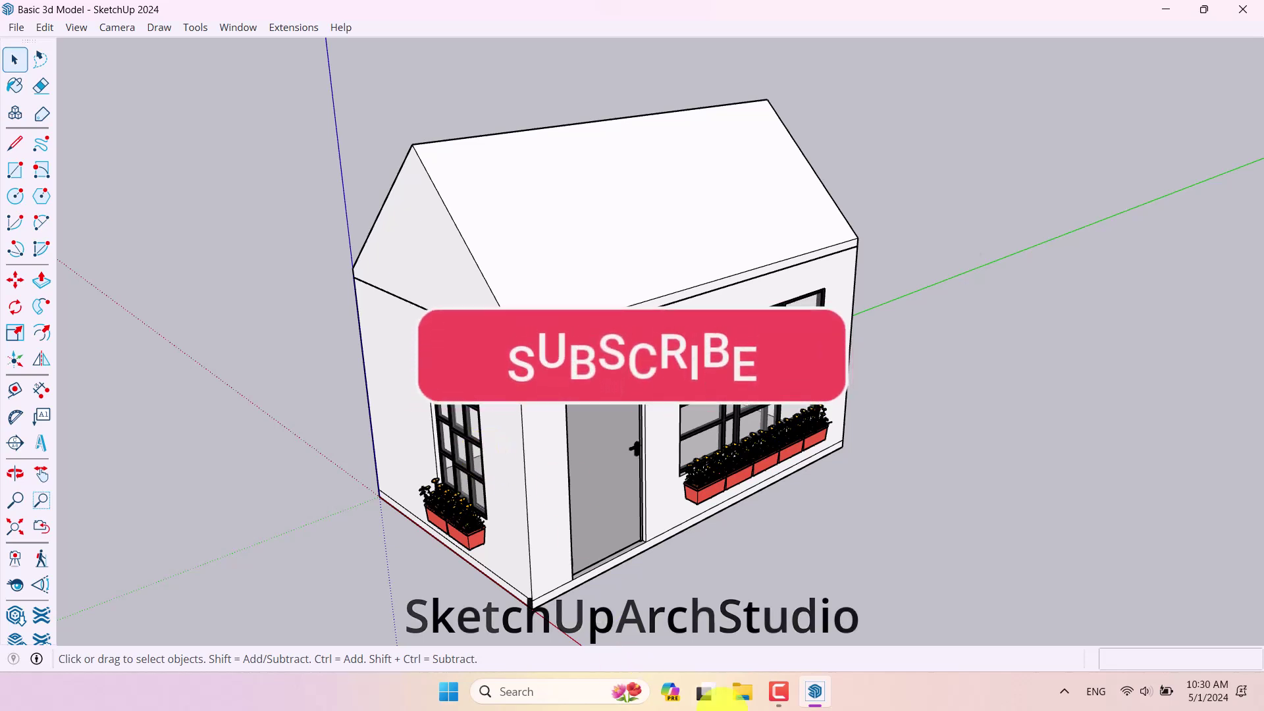
click(789, 692)
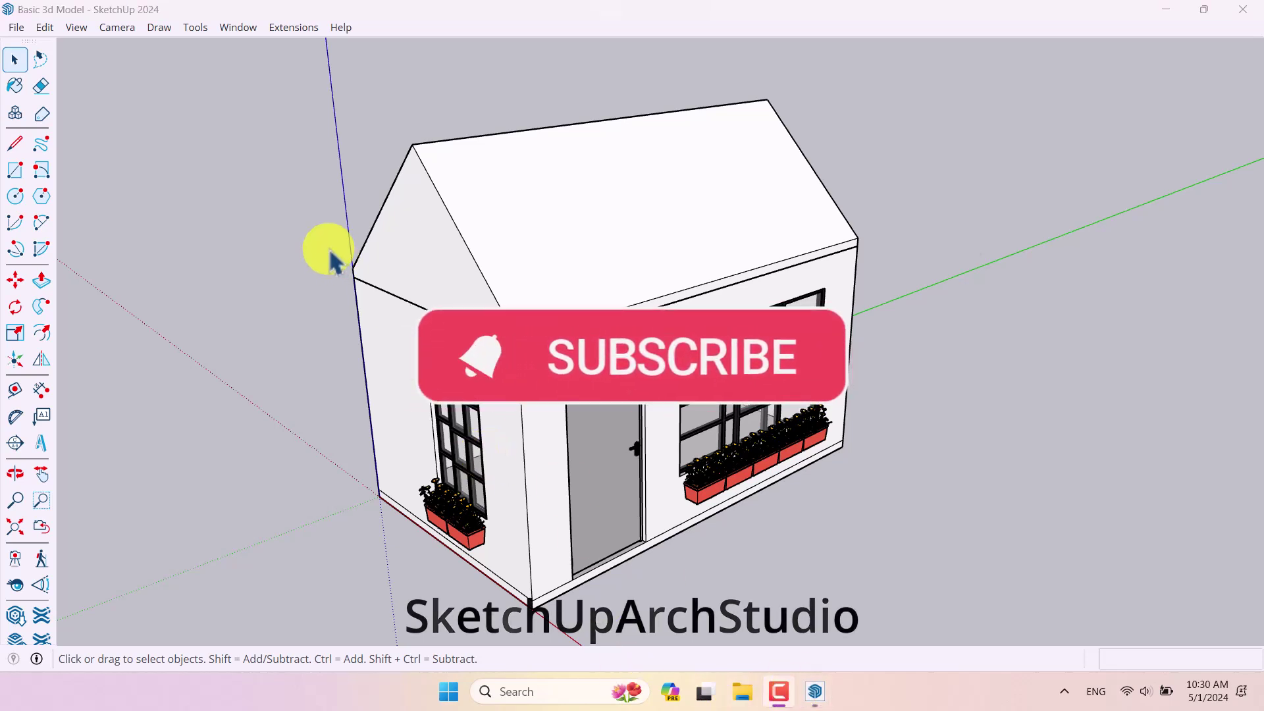